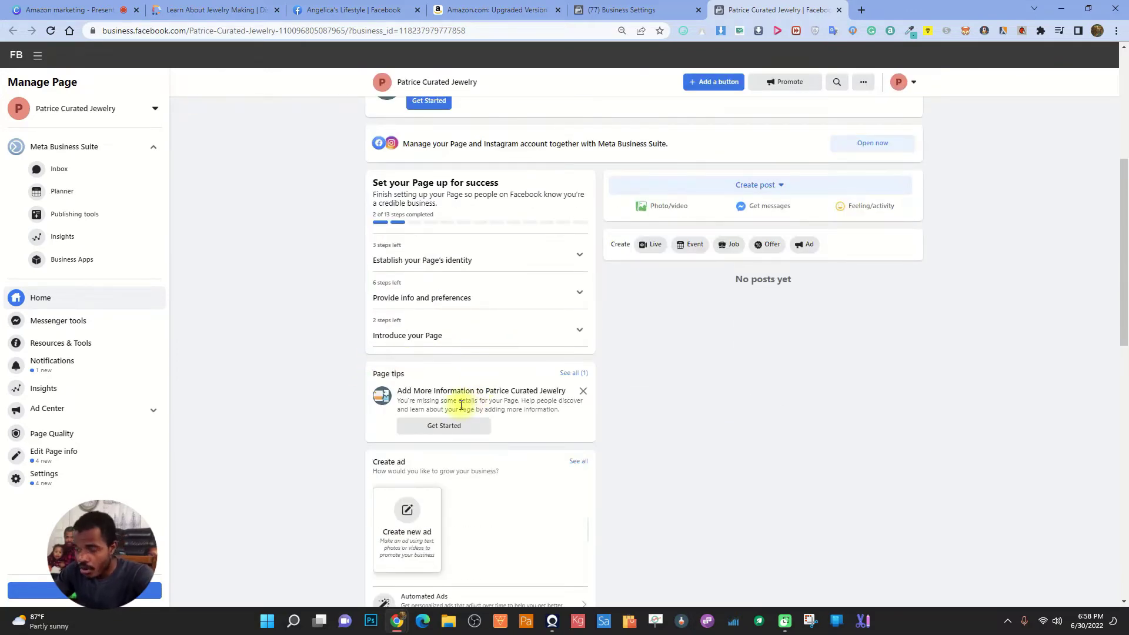
Scroll back up through the new jewelry Page's Home view and setup checklist
scroll(461, 406, up, 5)
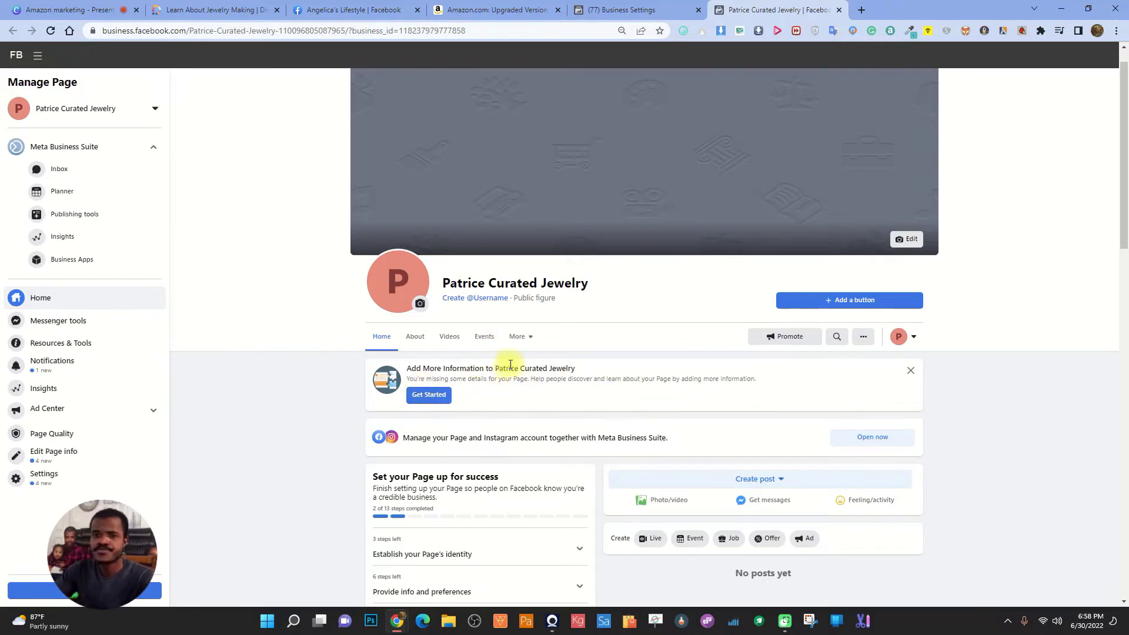
Open canva.com in a new Chrome tab, correcting the mistyped address along the way
scroll(648, 377, up, 1)
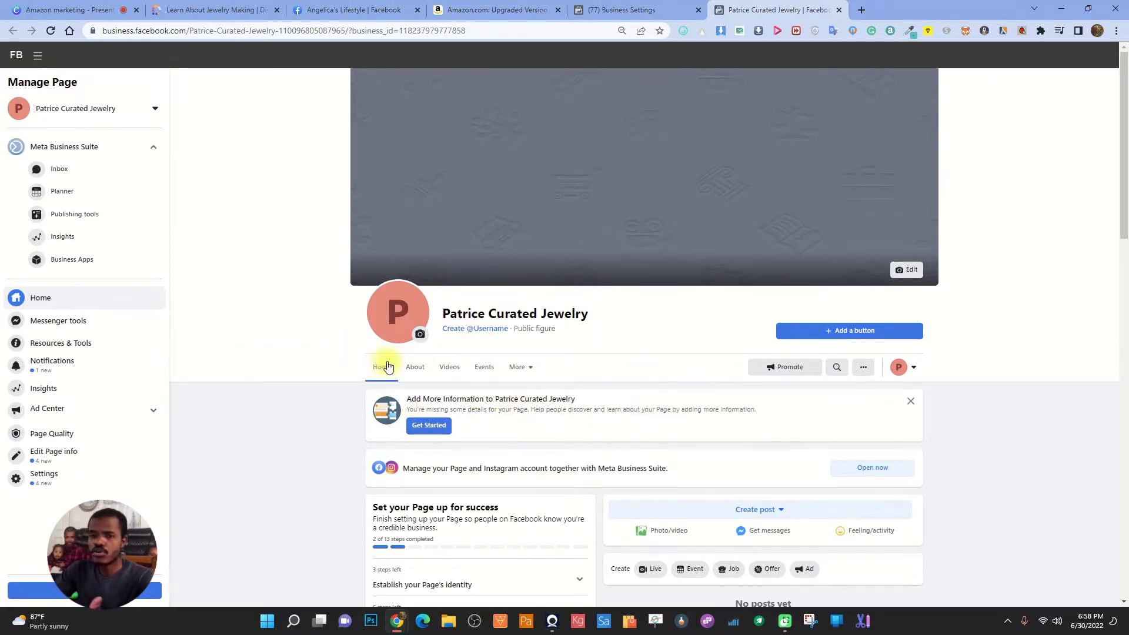
click(862, 10)
click(552, 30)
text(cam)
key(BackSpace)
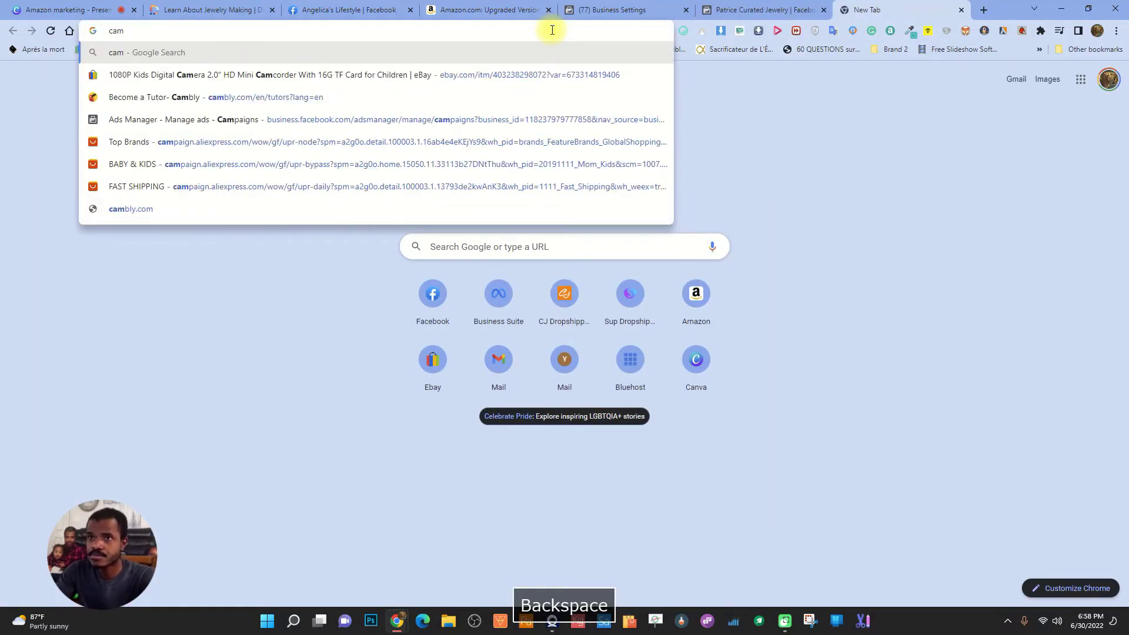
key(BackSpace)
text(nva)
key(Return)
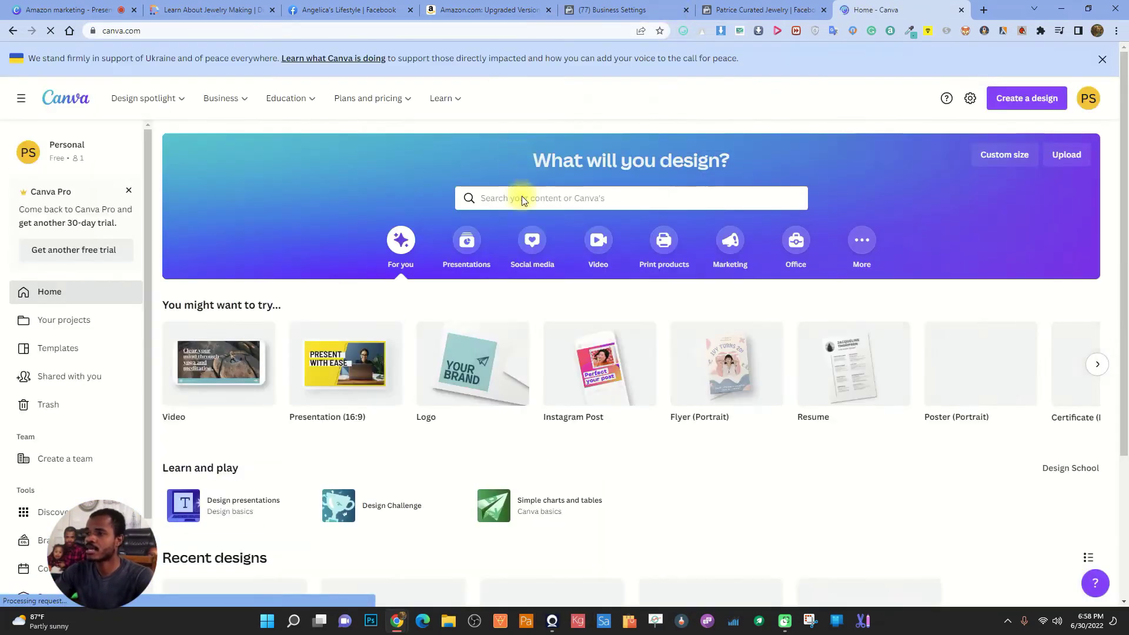
click(564, 195)
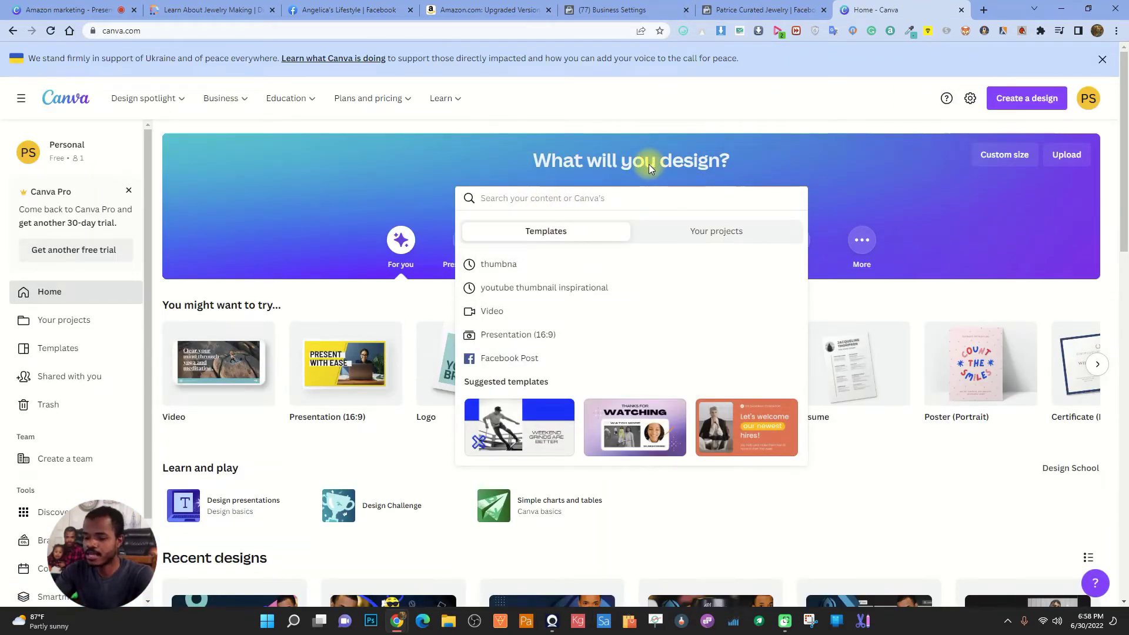
Search Canva for 'logo' and open the black minimalist Borcelle boutique logo template
text(logo)
key(Return)
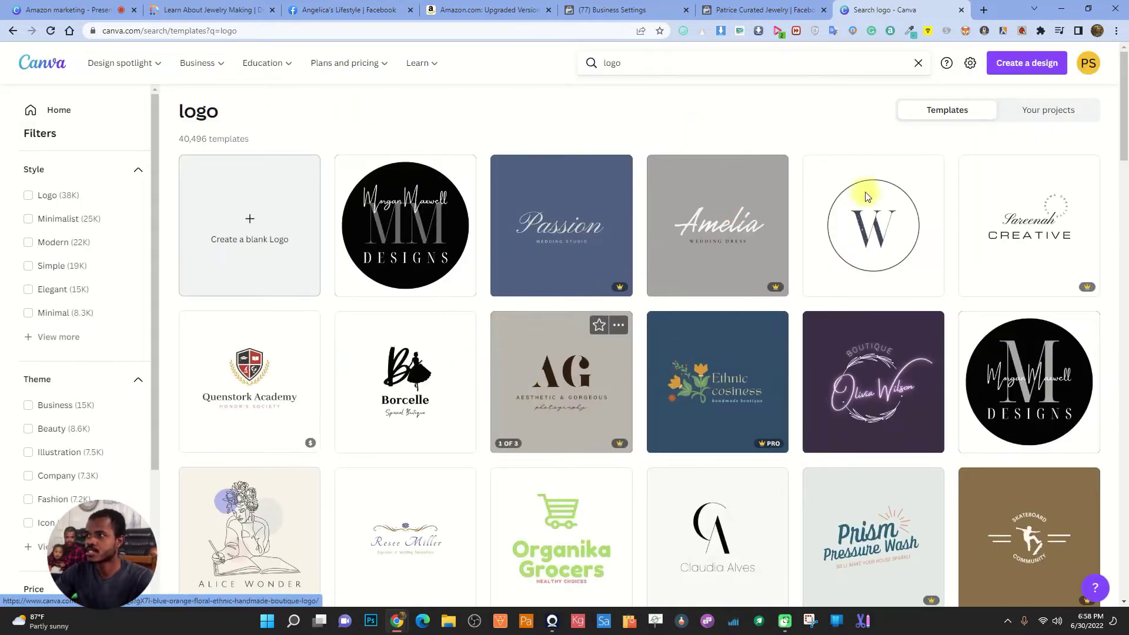
click(735, 10)
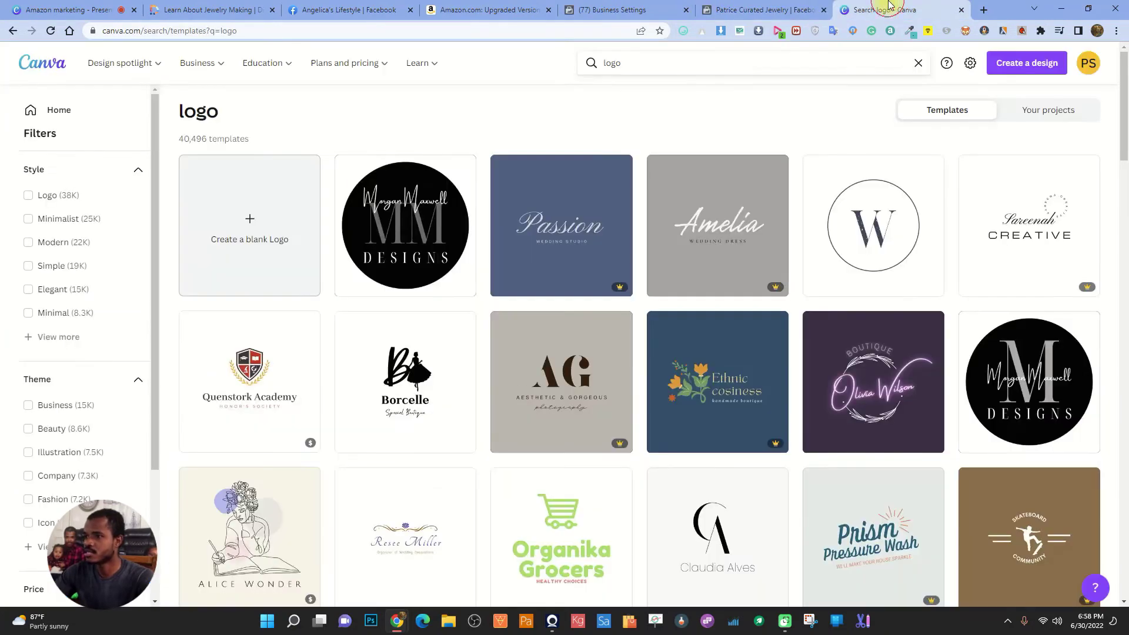
click(888, 10)
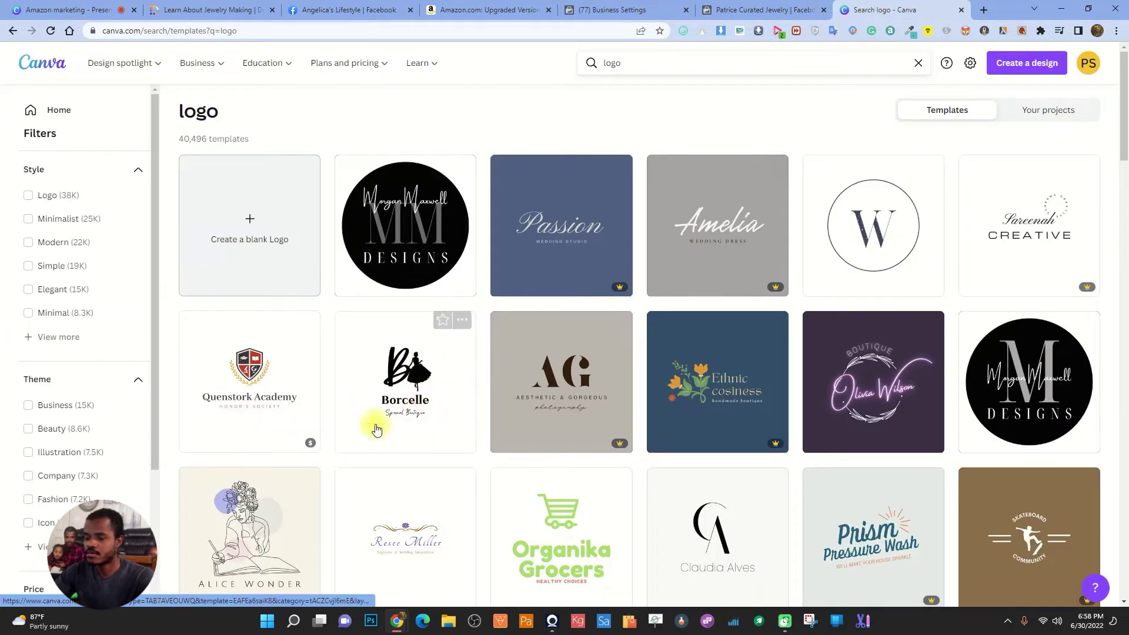
click(411, 373)
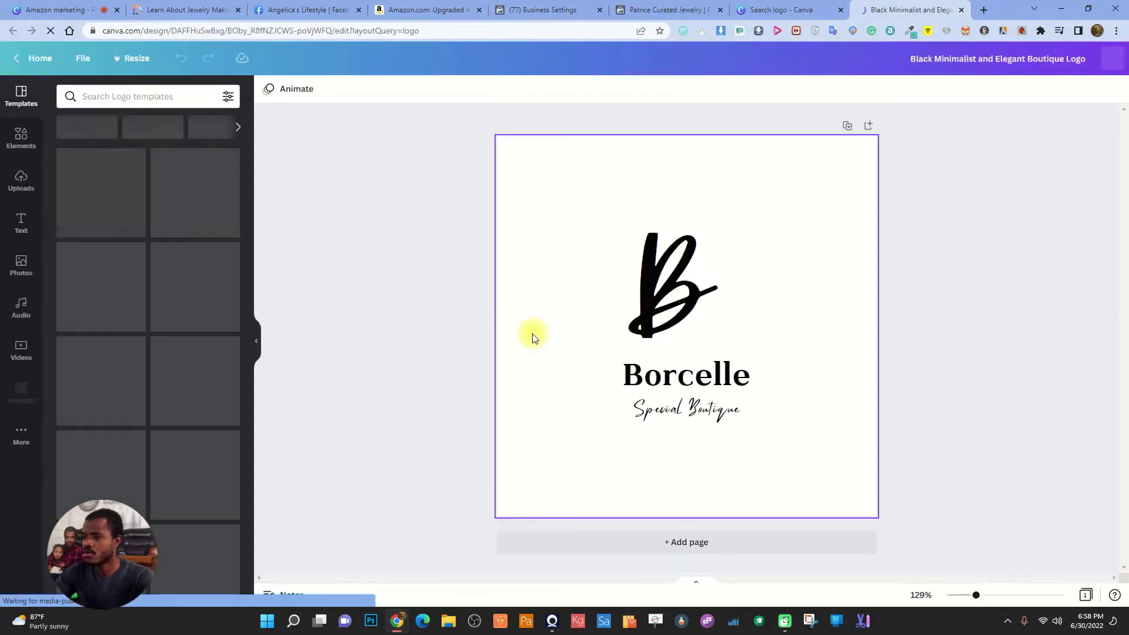
Delete the dancer silhouette and change the large B letter to P
click(734, 301)
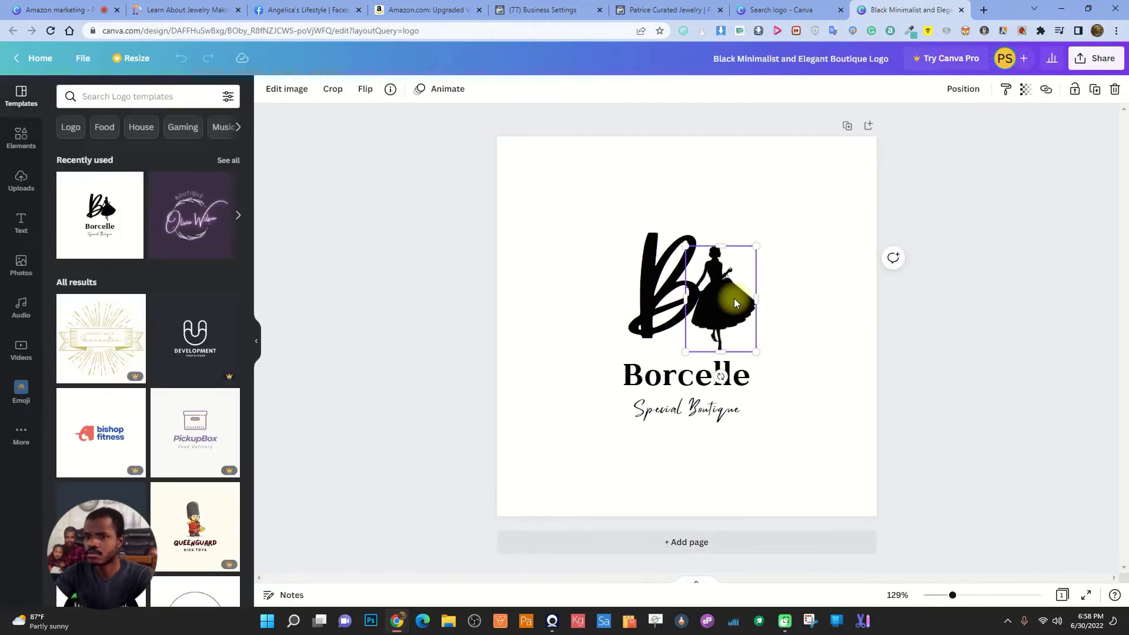
key(Delete)
click(646, 277)
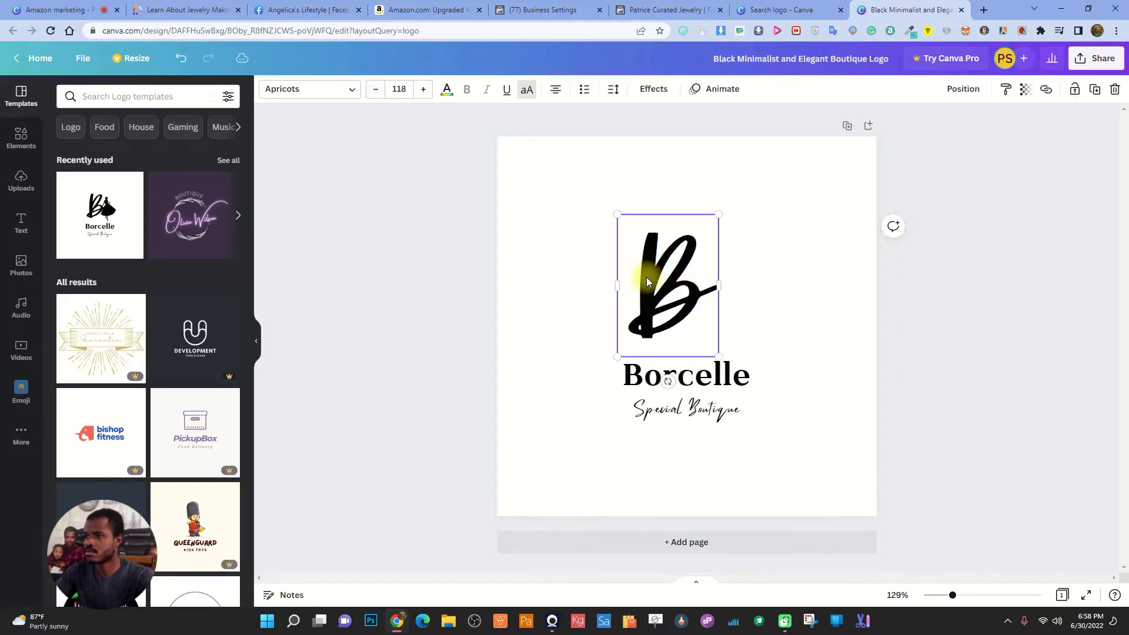
double_click(647, 277)
text(P)
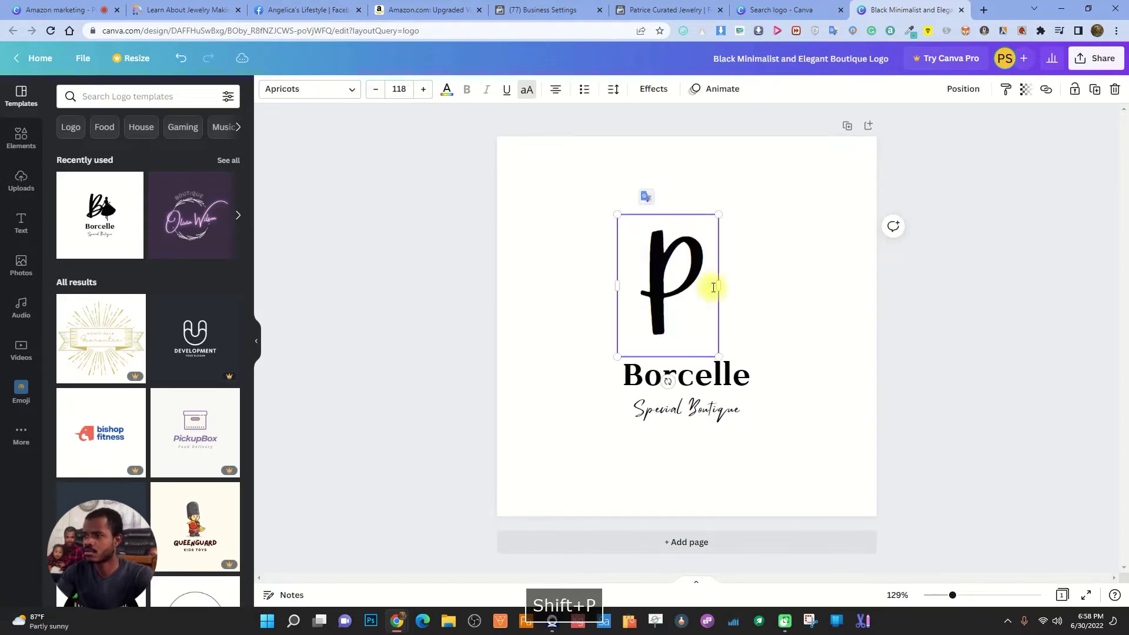
key(BackSpace)
text(P)
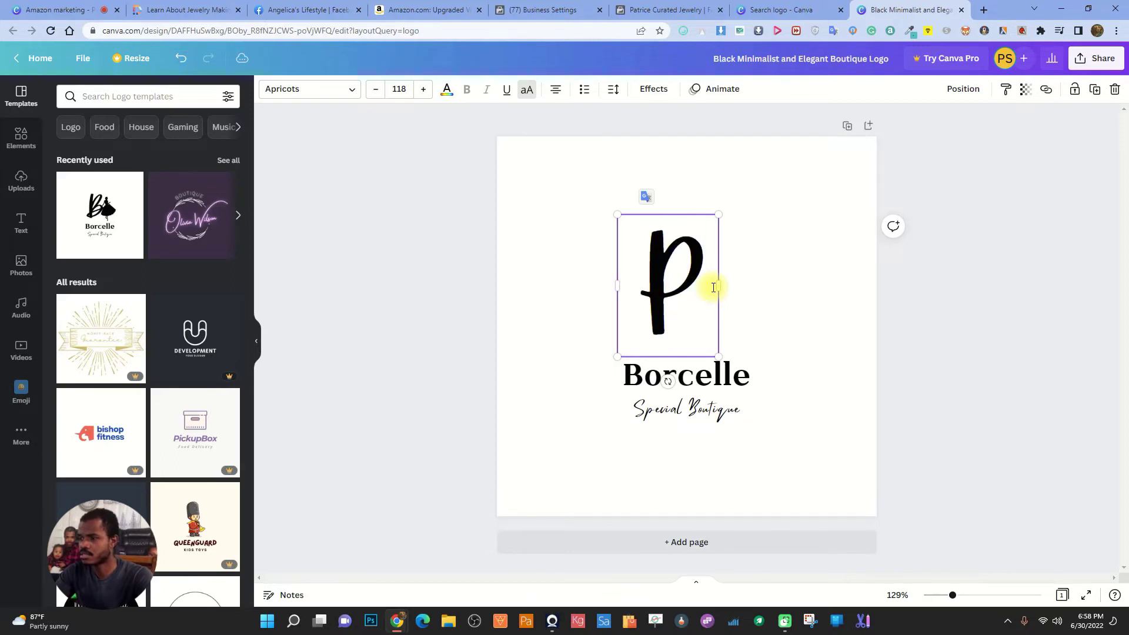
Replace the name Borcelle with 'Patrice' and close the logo design
click(735, 374)
double_click(735, 374)
text(P)
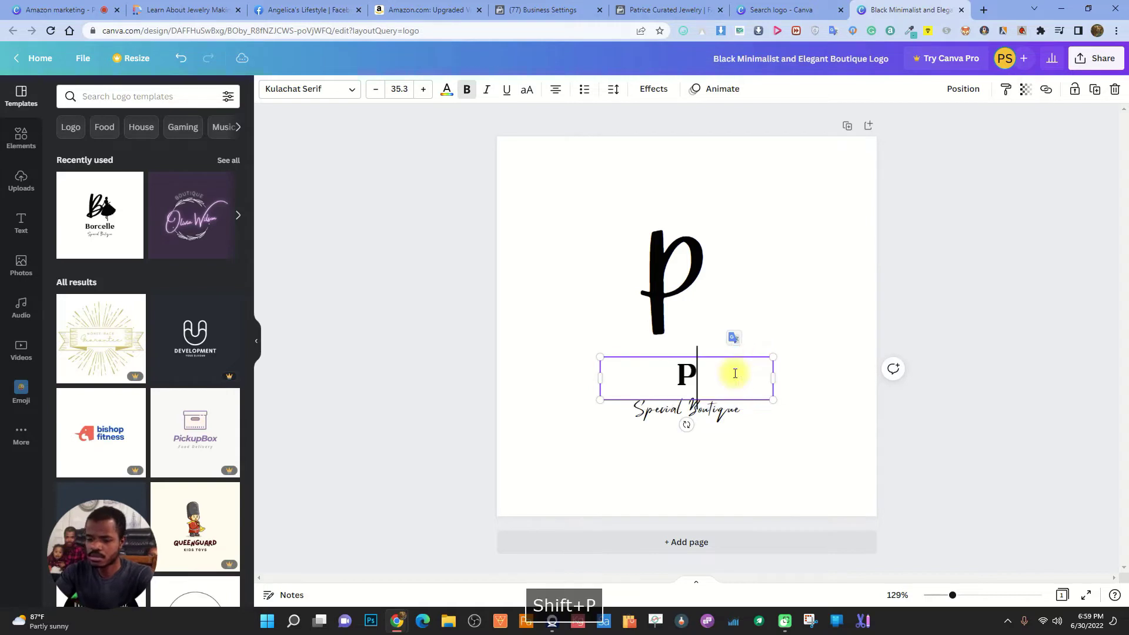
text(atrice)
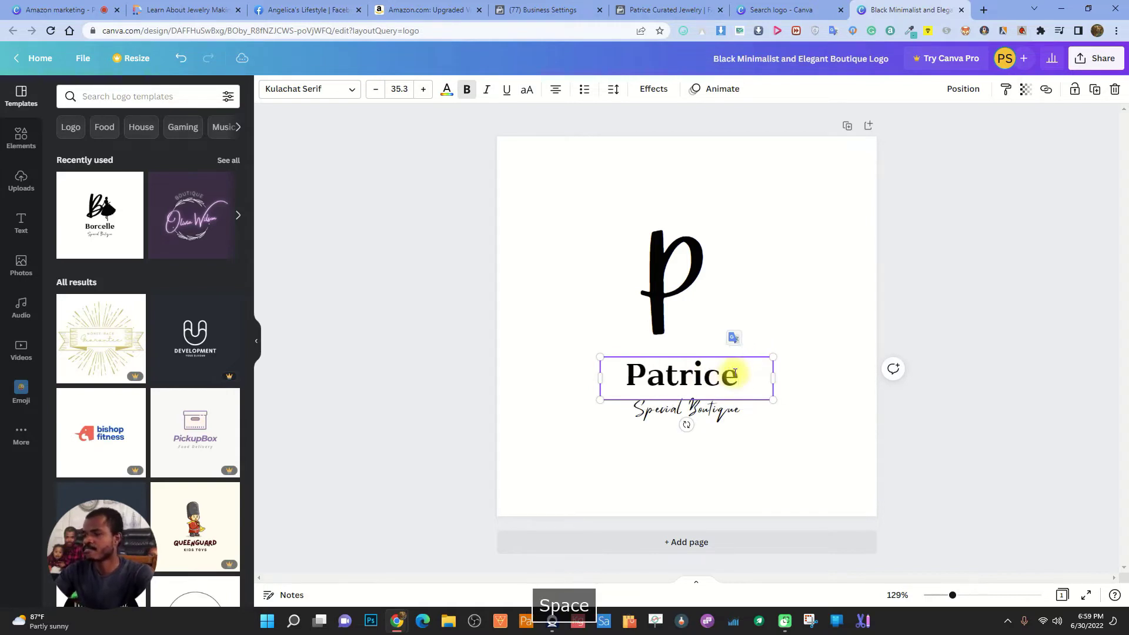
key(BackSpace)
click(701, 265)
click(844, 221)
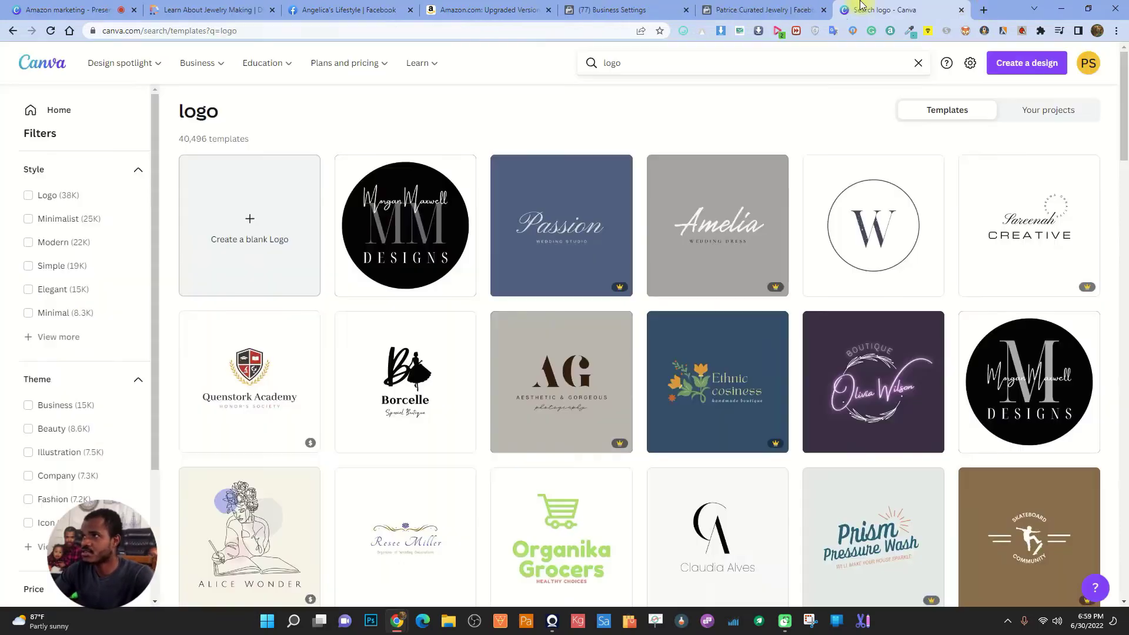
click(961, 9)
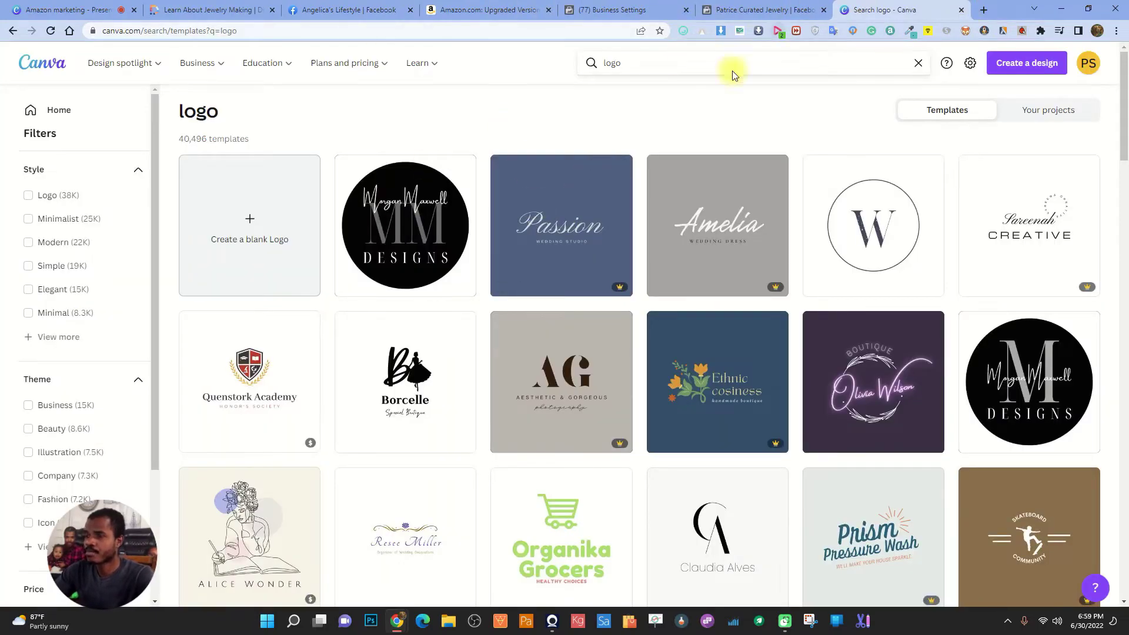
Return to the jewelry Page and start uploading a new profile picture from the computer
click(322, 7)
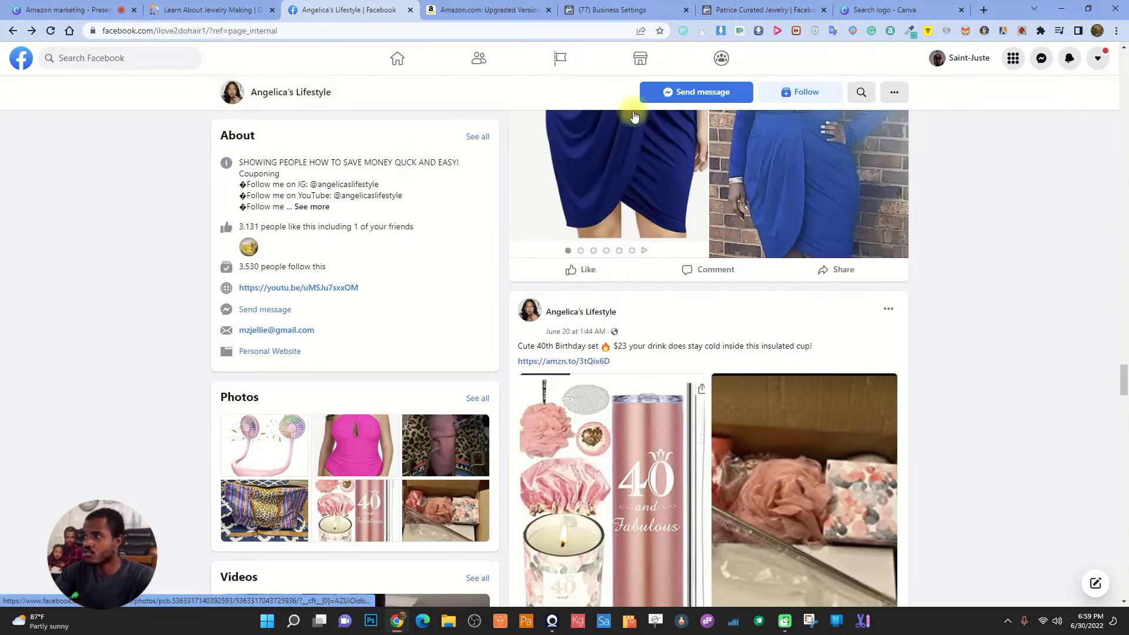
click(758, 10)
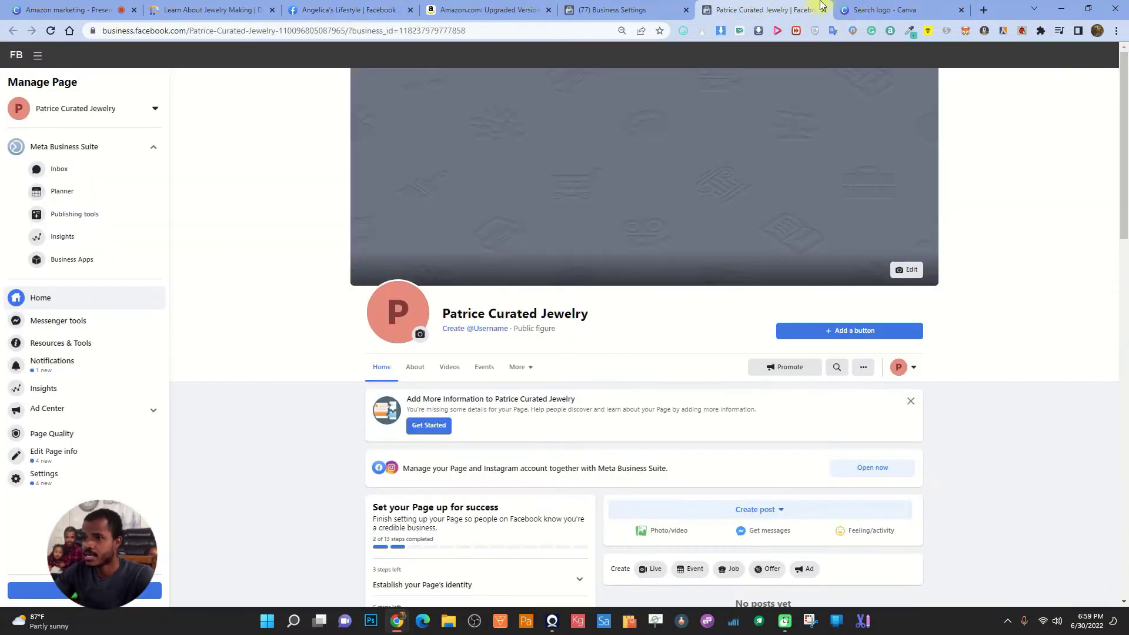
click(422, 334)
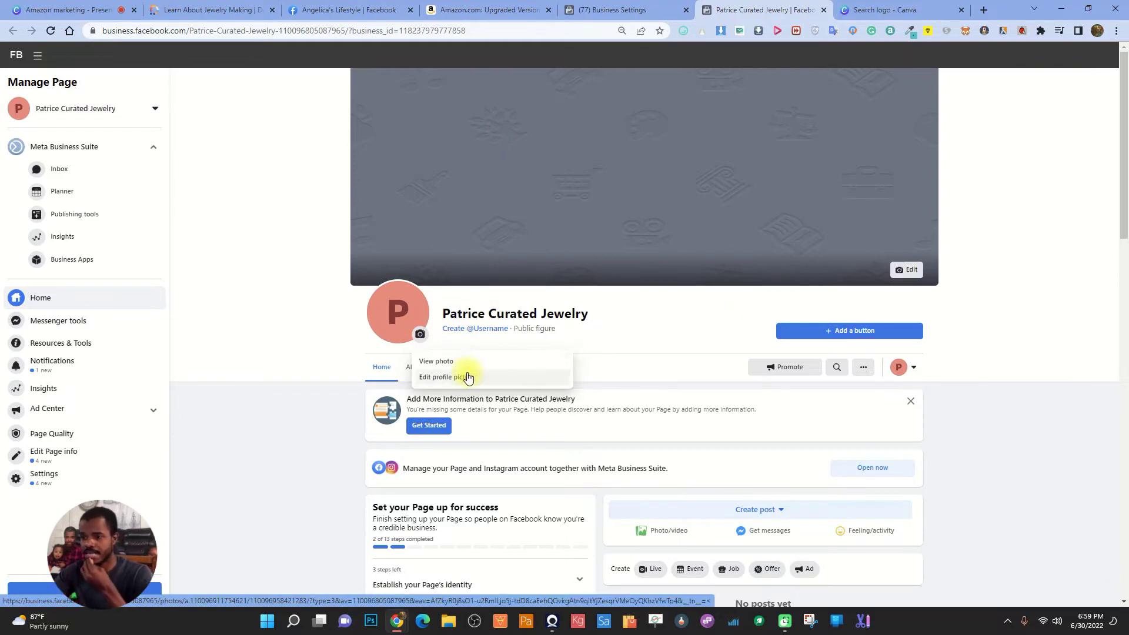
click(449, 376)
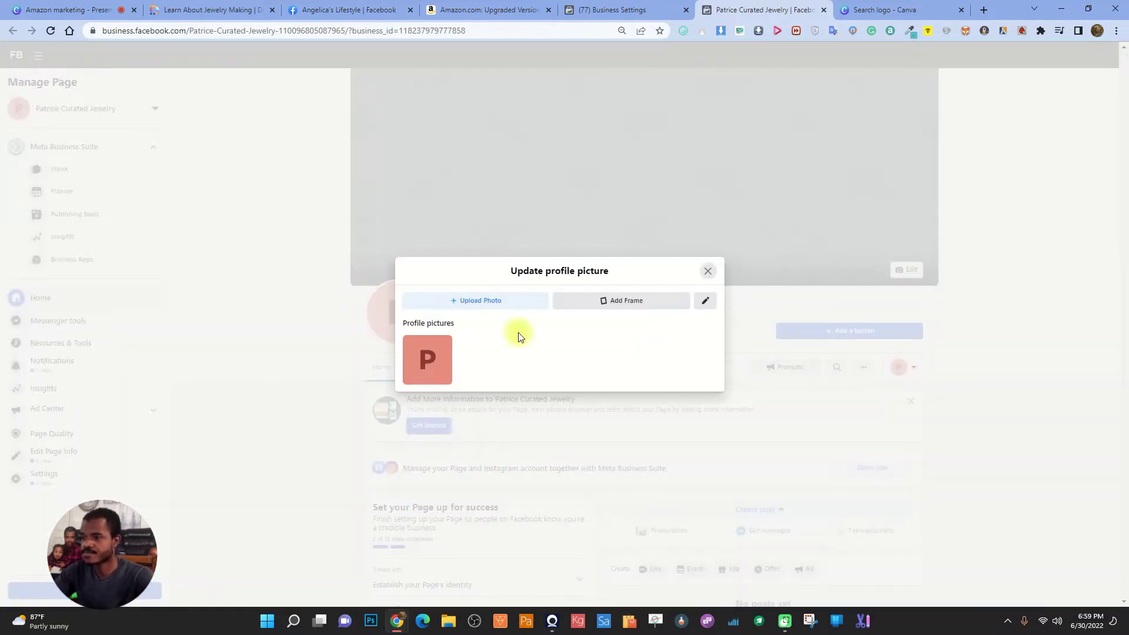
click(494, 300)
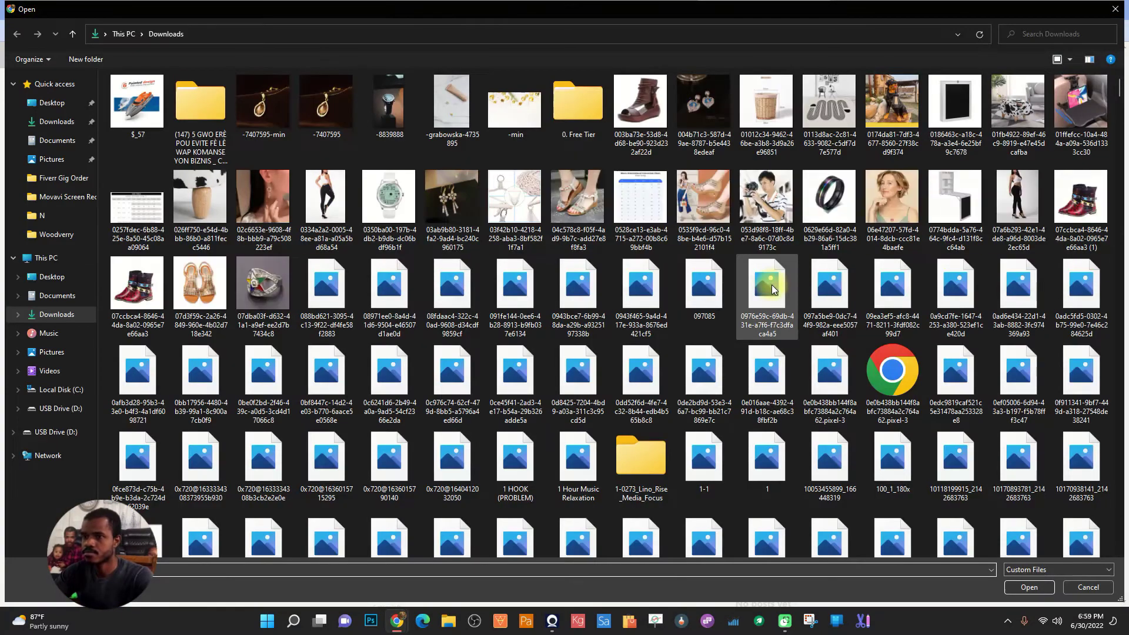
Choose the purple-suit photo, zoom and center it in the crop, and save it
scroll(702, 316, down, 10)
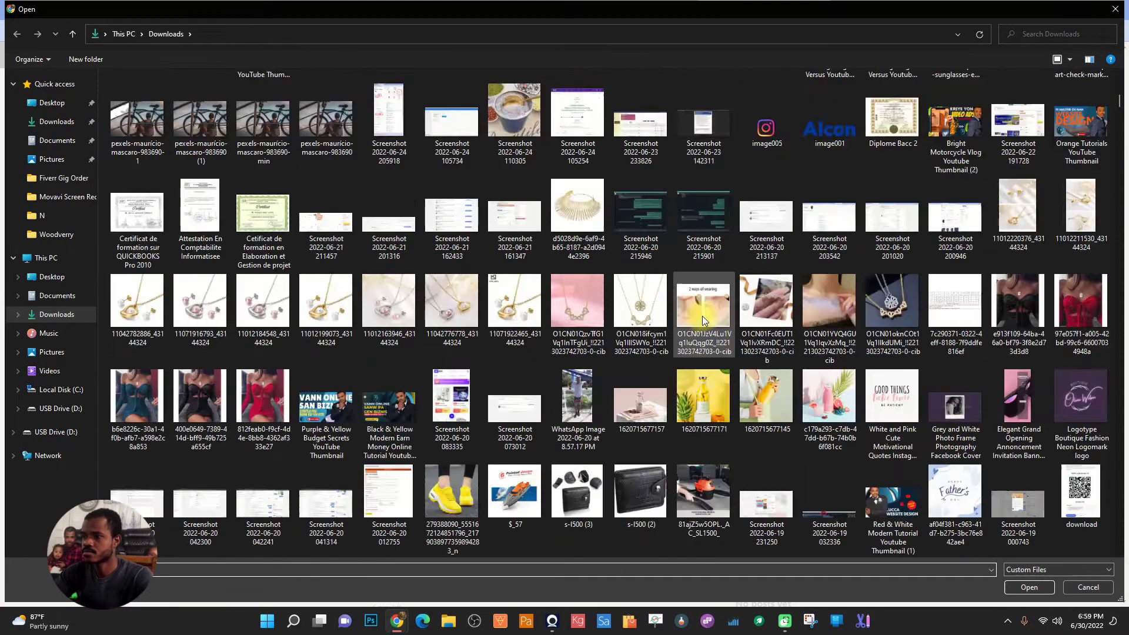
scroll(706, 316, up, 10)
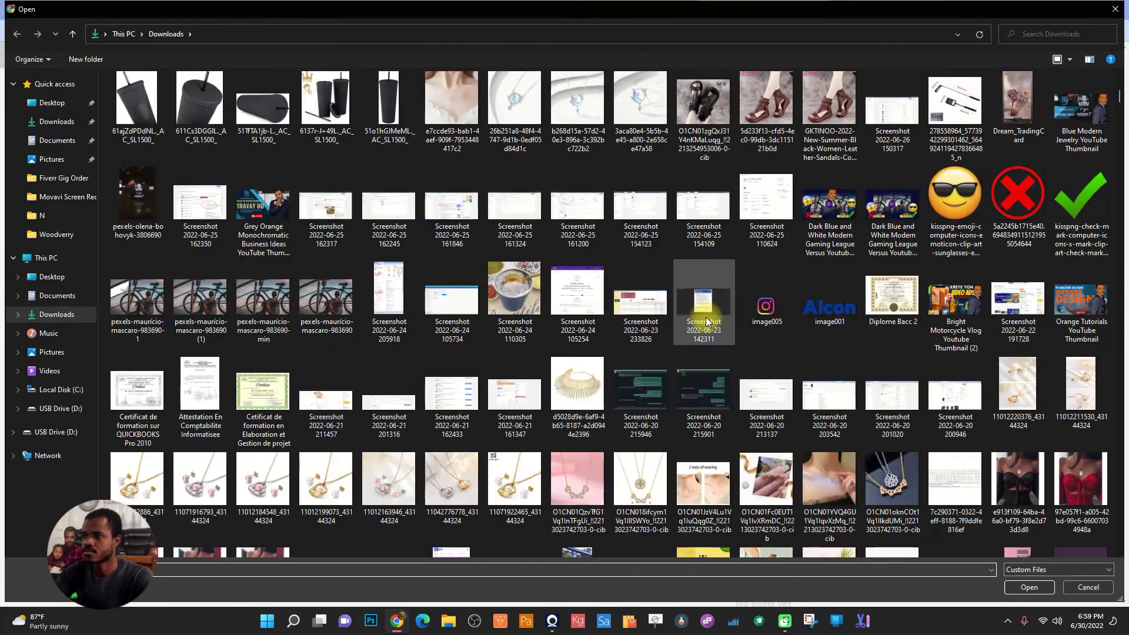
scroll(706, 316, down, 8)
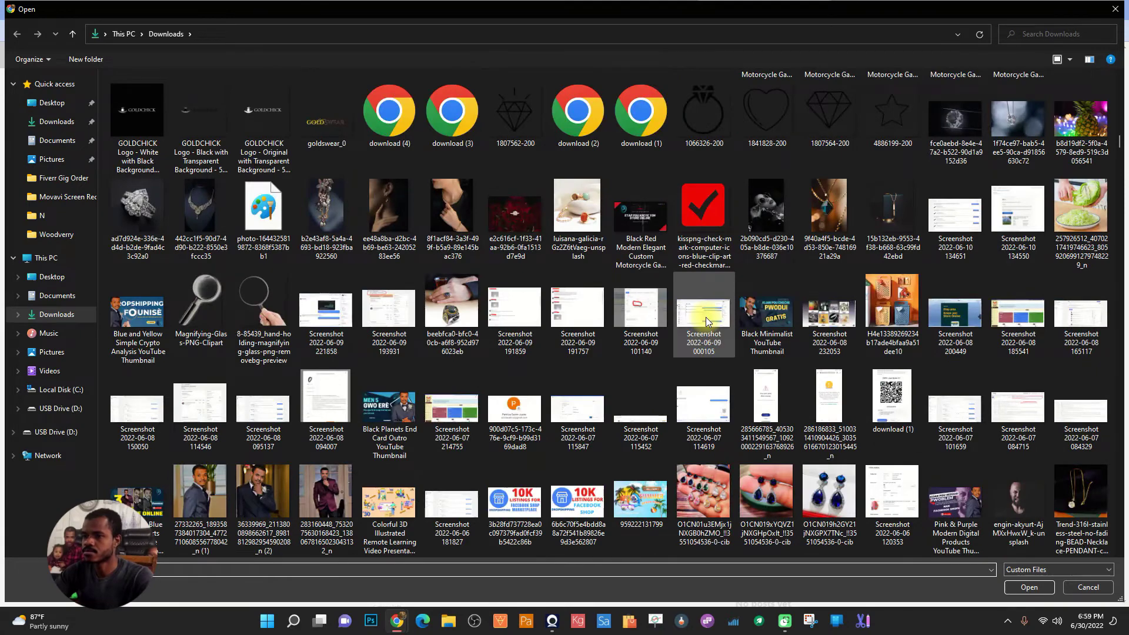
scroll(706, 316, down, 3)
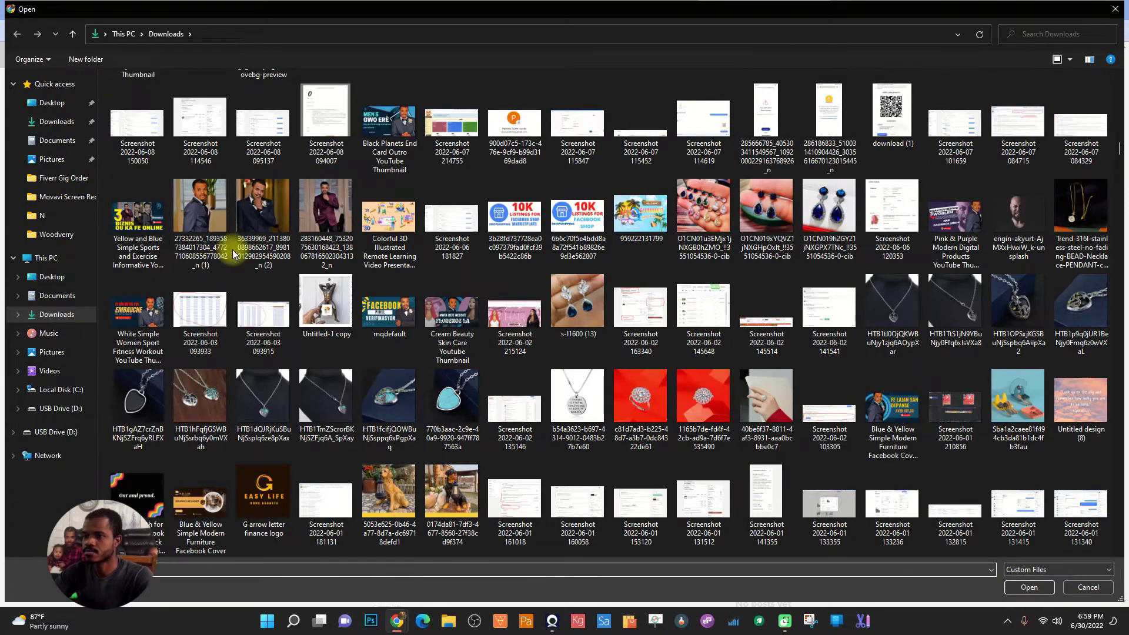
double_click(340, 202)
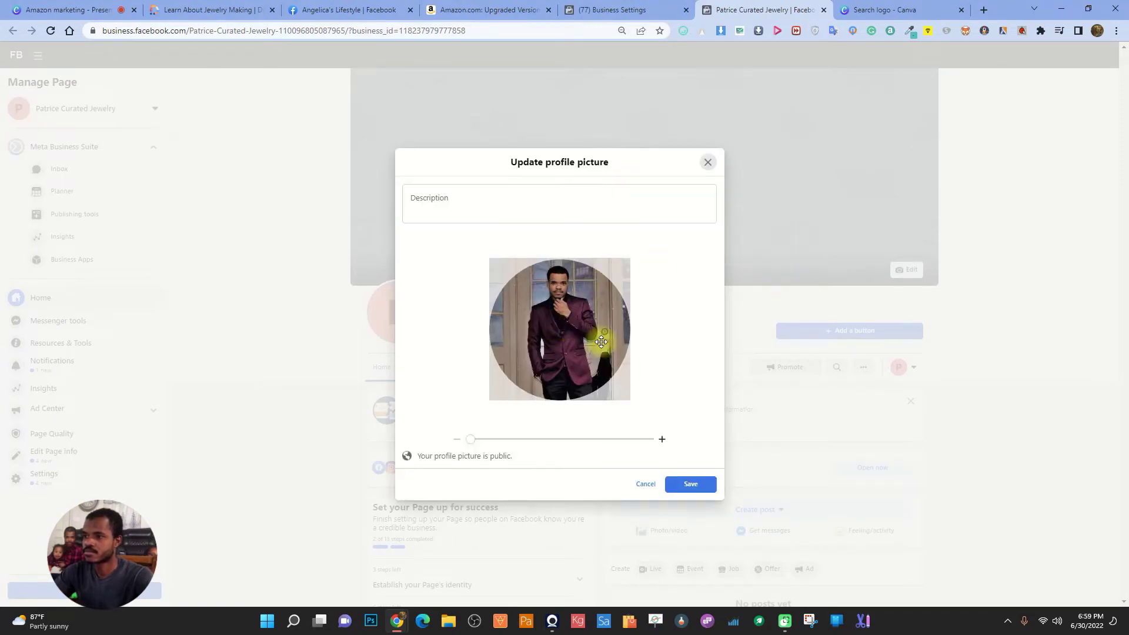
drag(474, 440, 488, 439)
drag(586, 346, 585, 362)
click(687, 483)
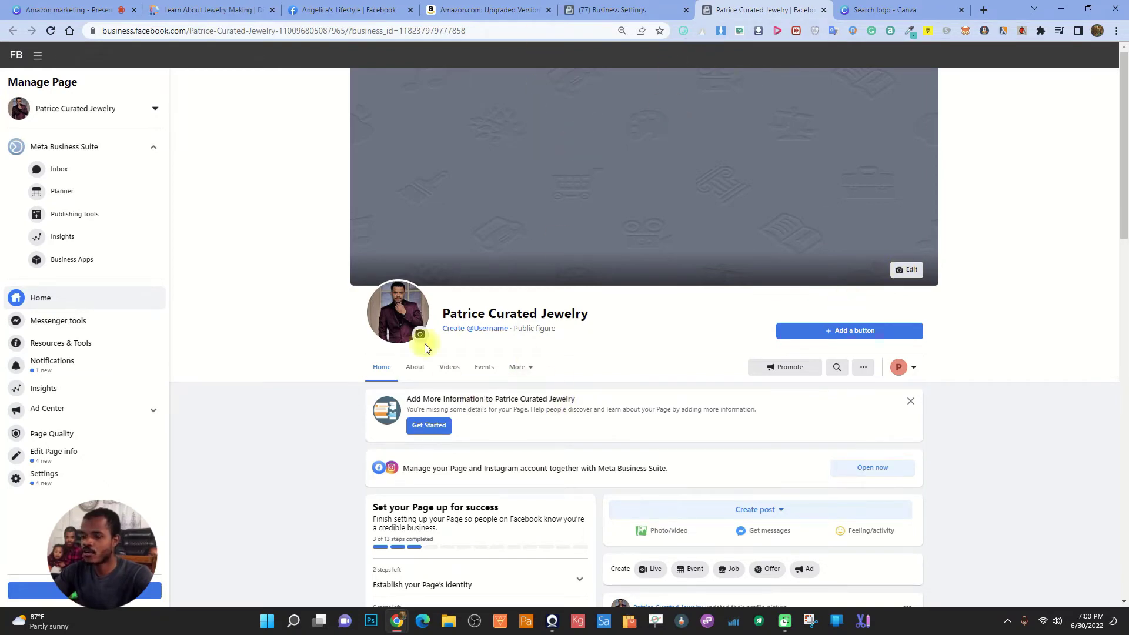
scroll(552, 265, down, 3)
Open the cover photo options, briefly checking the existing page photos picker
drag(375, 365, 427, 363)
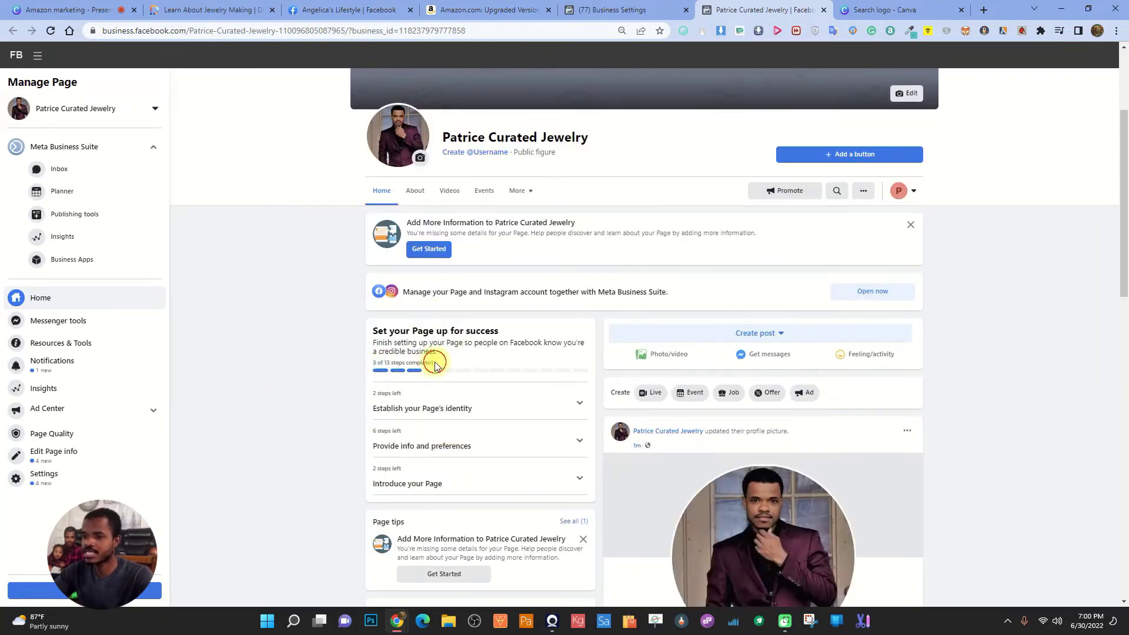
scroll(939, 147, up, 2)
click(906, 211)
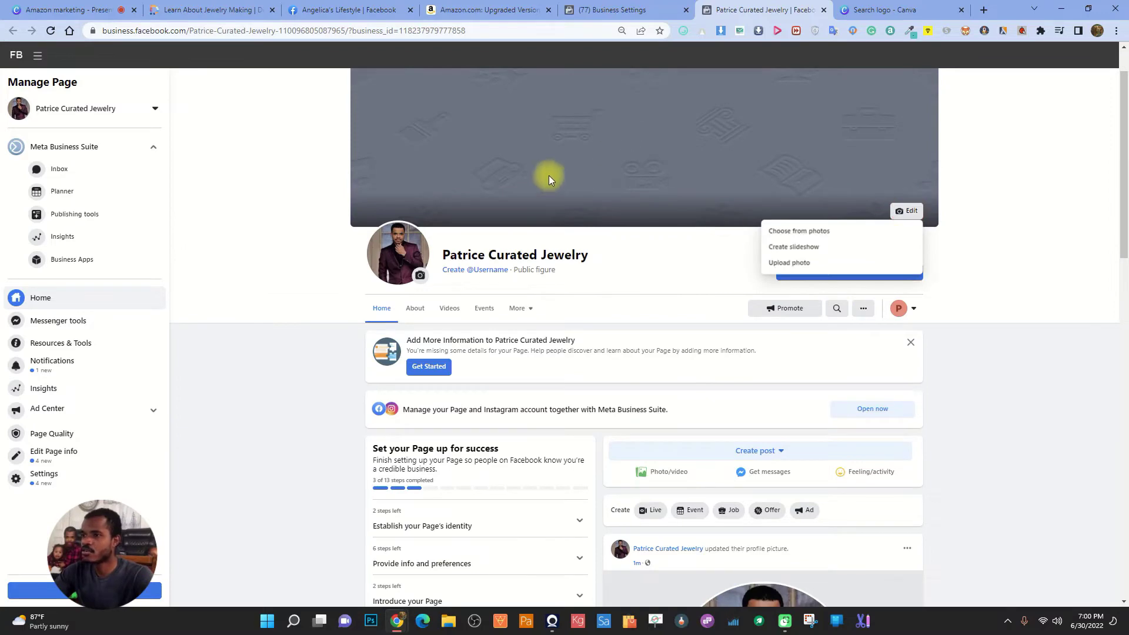
click(794, 233)
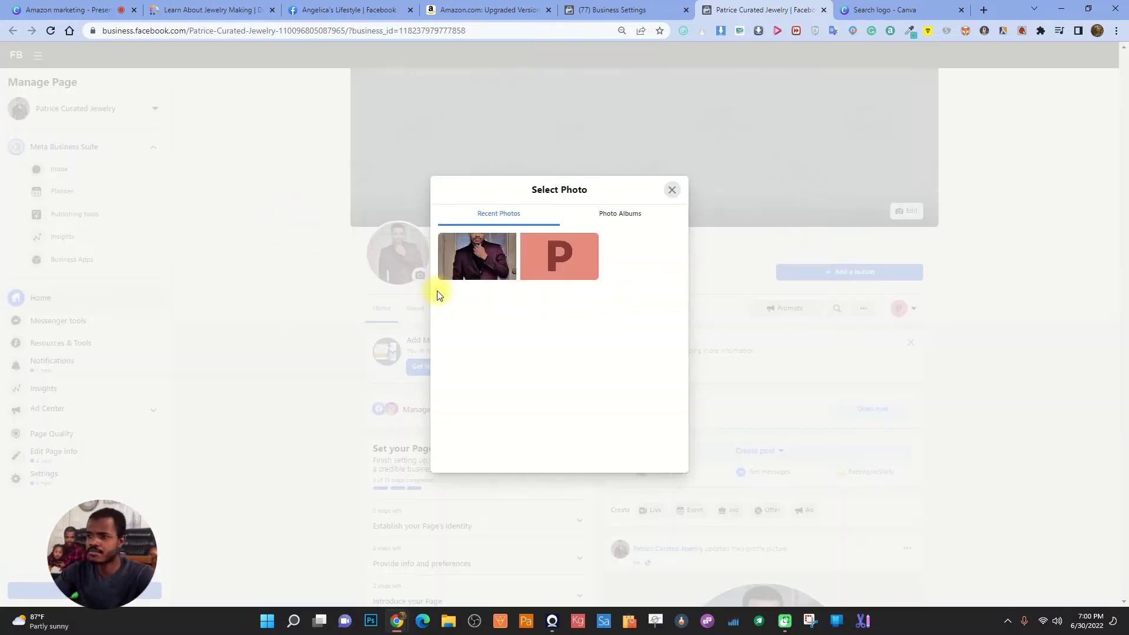
click(672, 189)
click(906, 211)
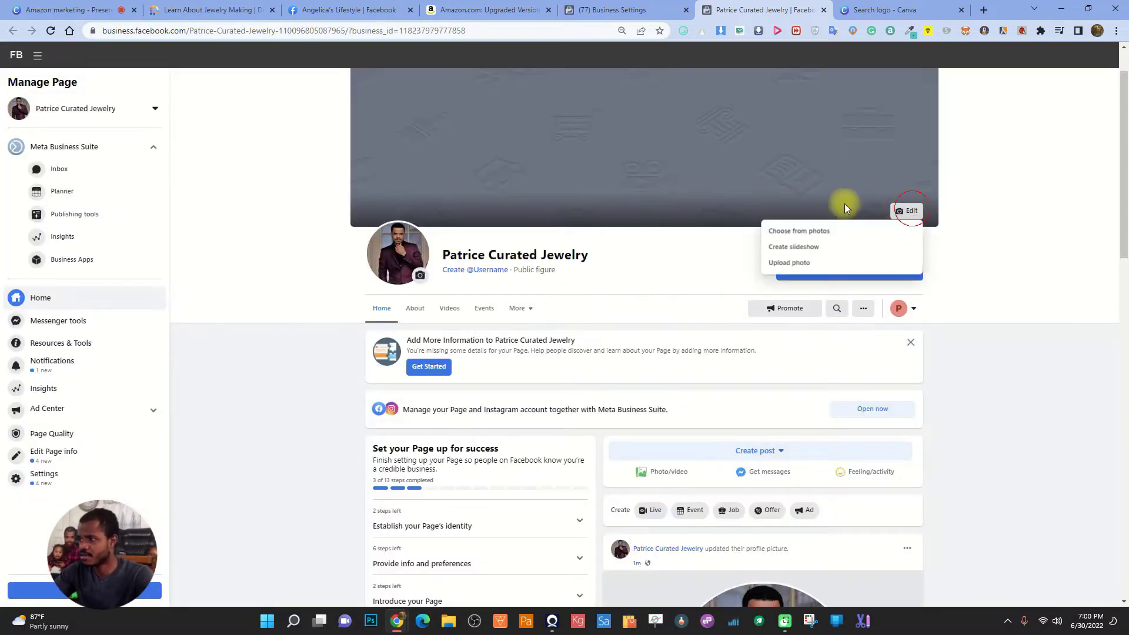
Upload an image from the Downloads folder as the Page's cover photo
click(793, 262)
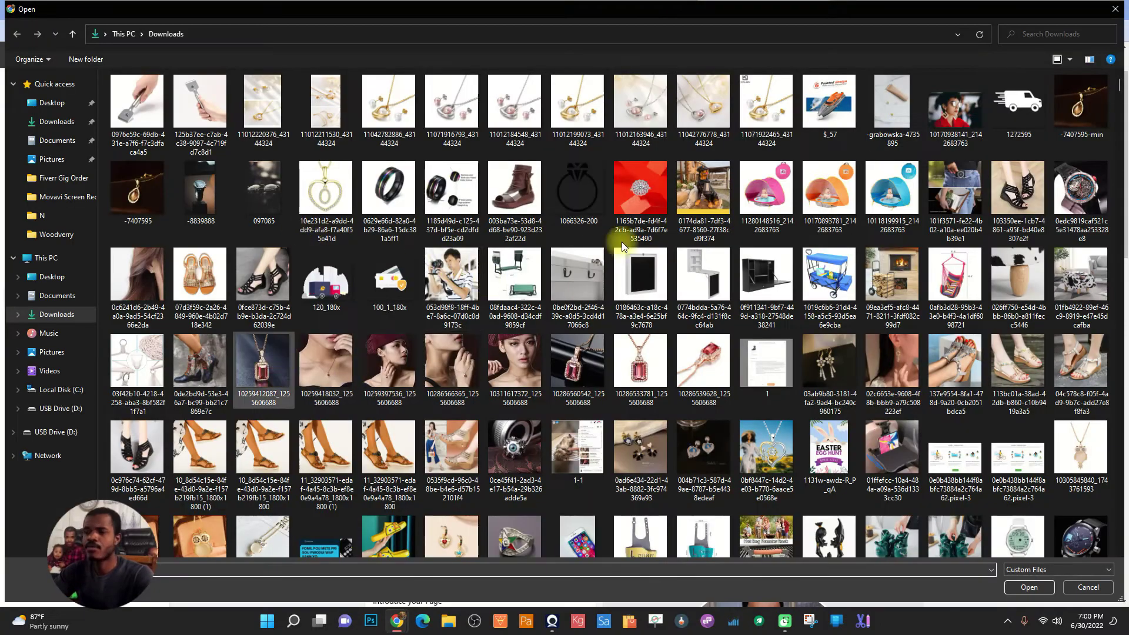
scroll(620, 358, up, 5)
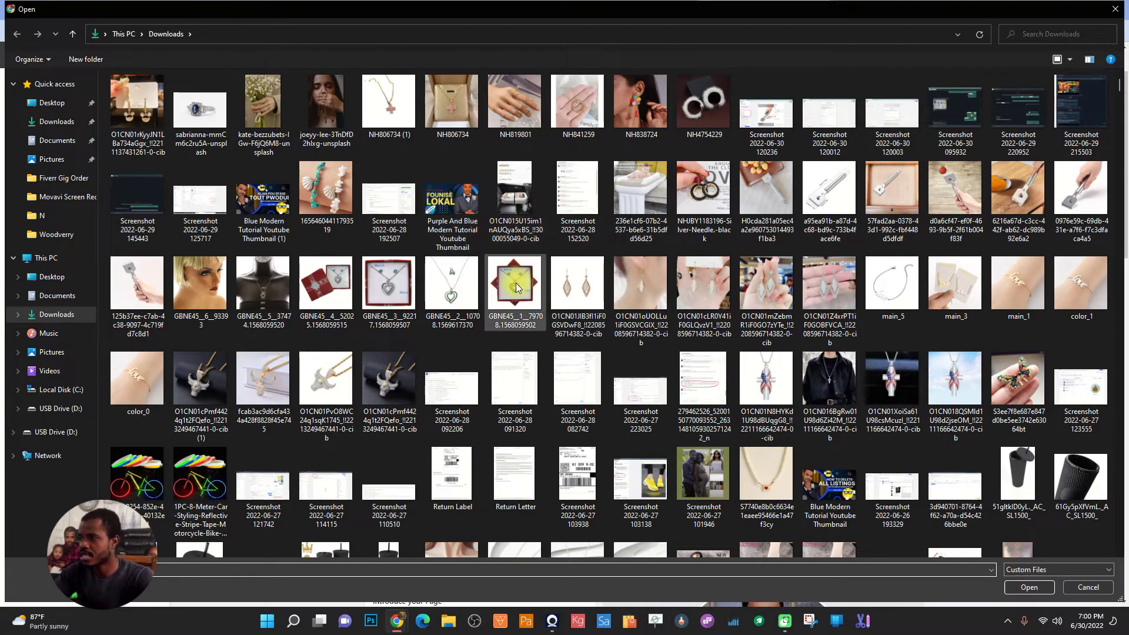
scroll(647, 312, down, 5)
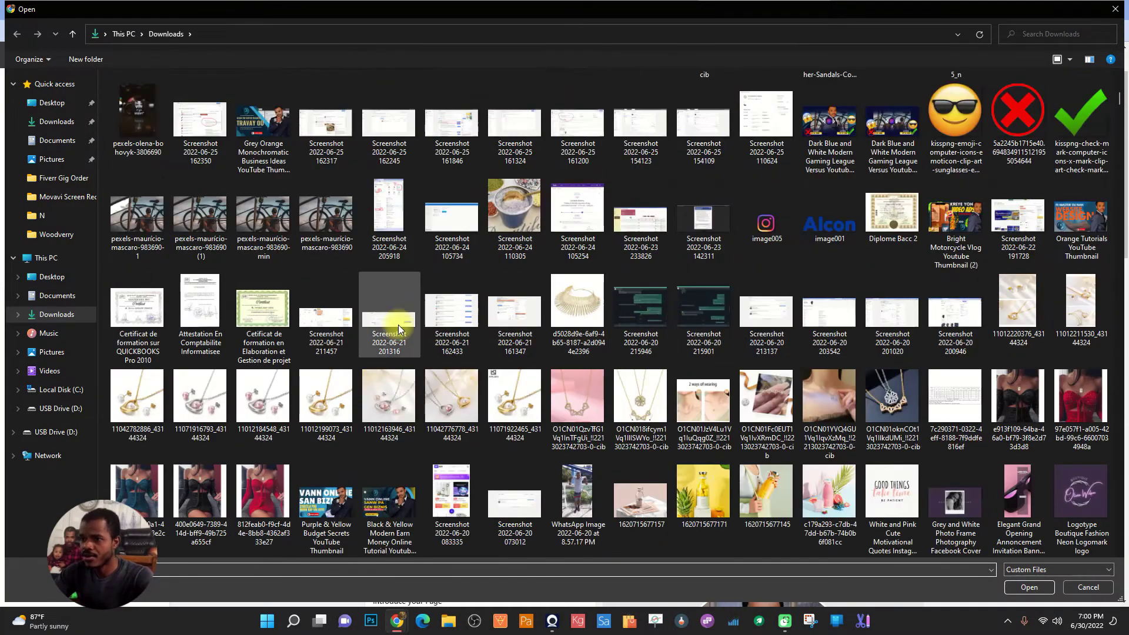
scroll(488, 313, down, 3)
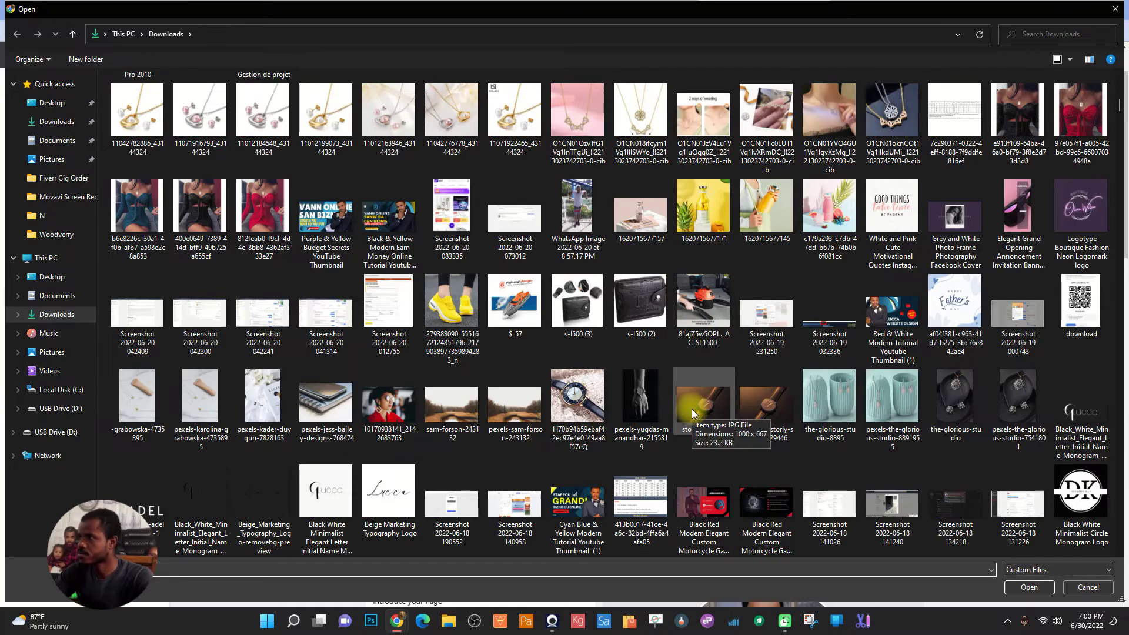
scroll(505, 356, down, 5)
scroll(420, 356, down, 5)
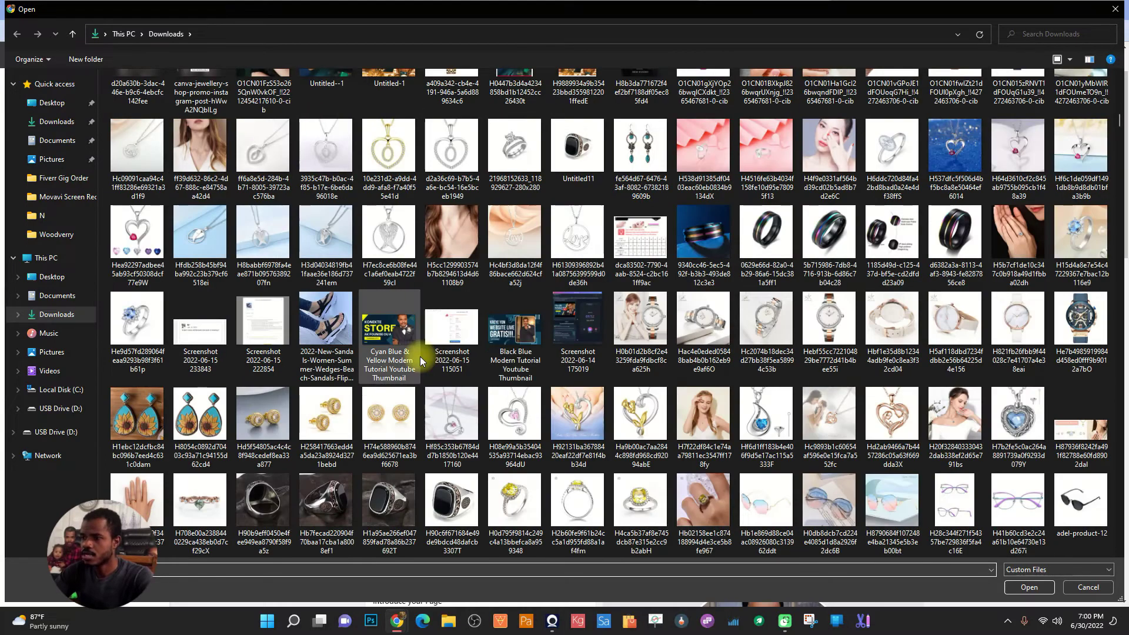
scroll(506, 366, down, 5)
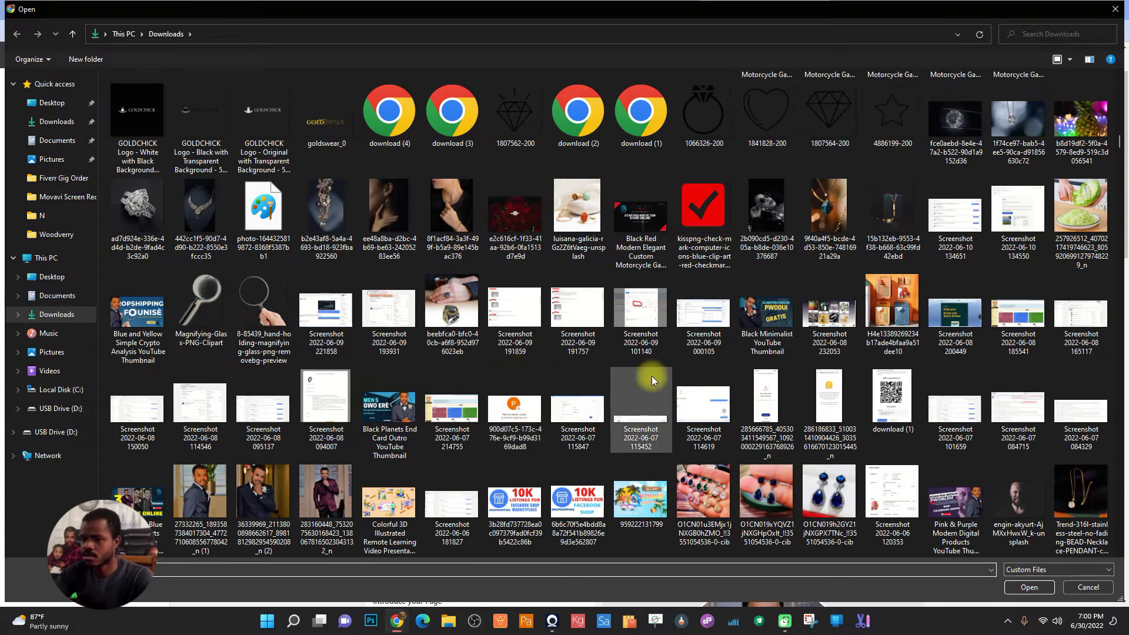
double_click(642, 211)
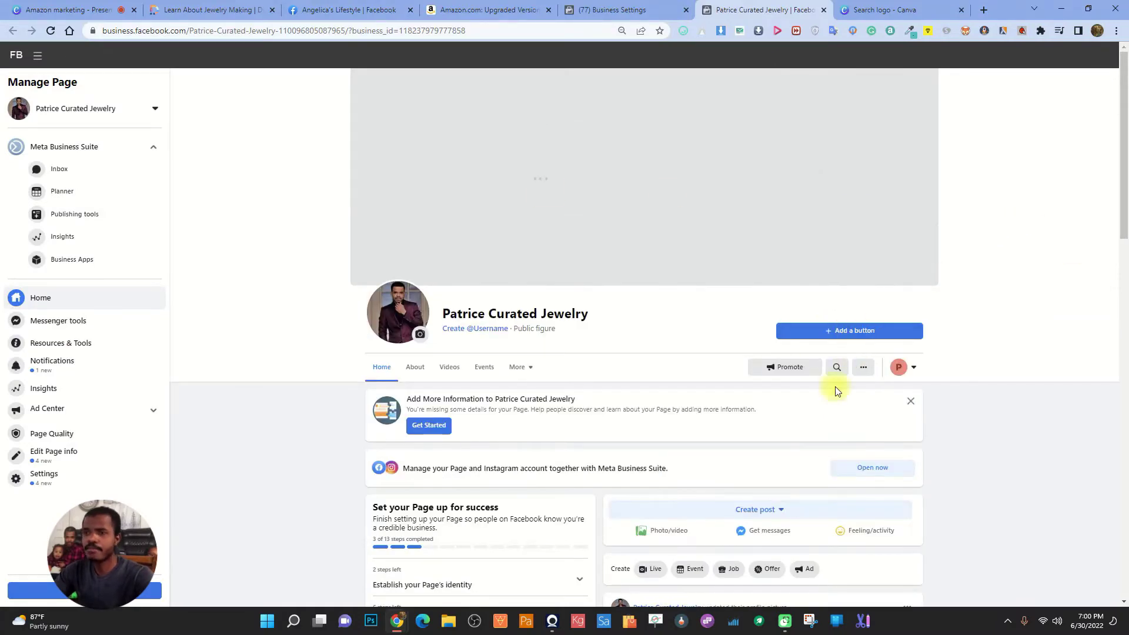
Search Canva templates for 'facebook cover' and scroll through the results
click(897, 8)
click(632, 60)
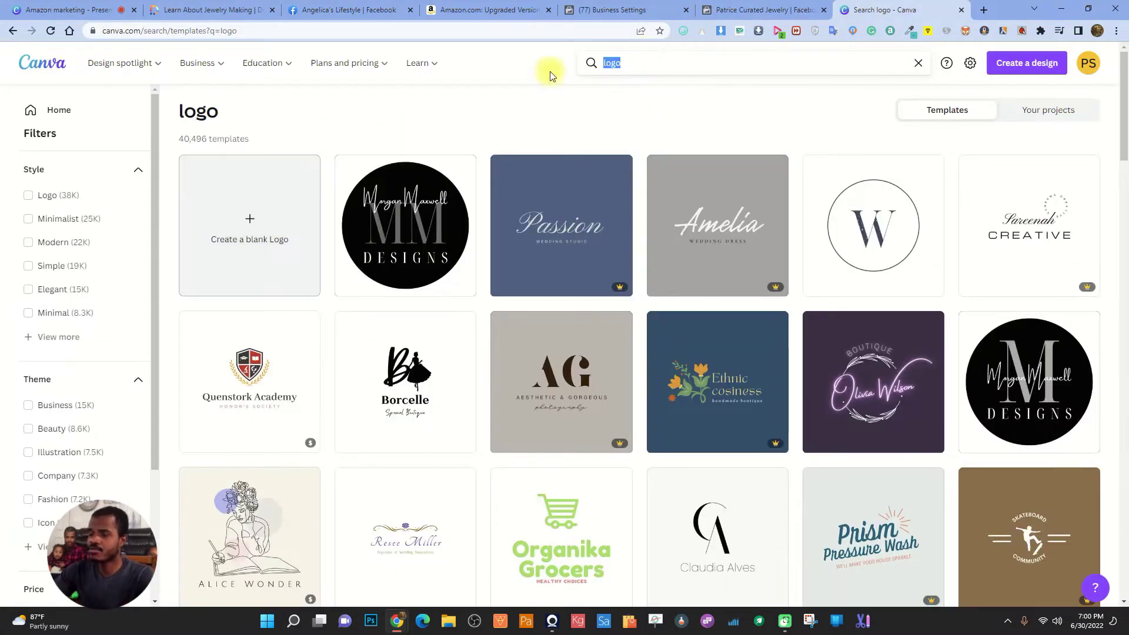
text(facebook cover)
key(Return)
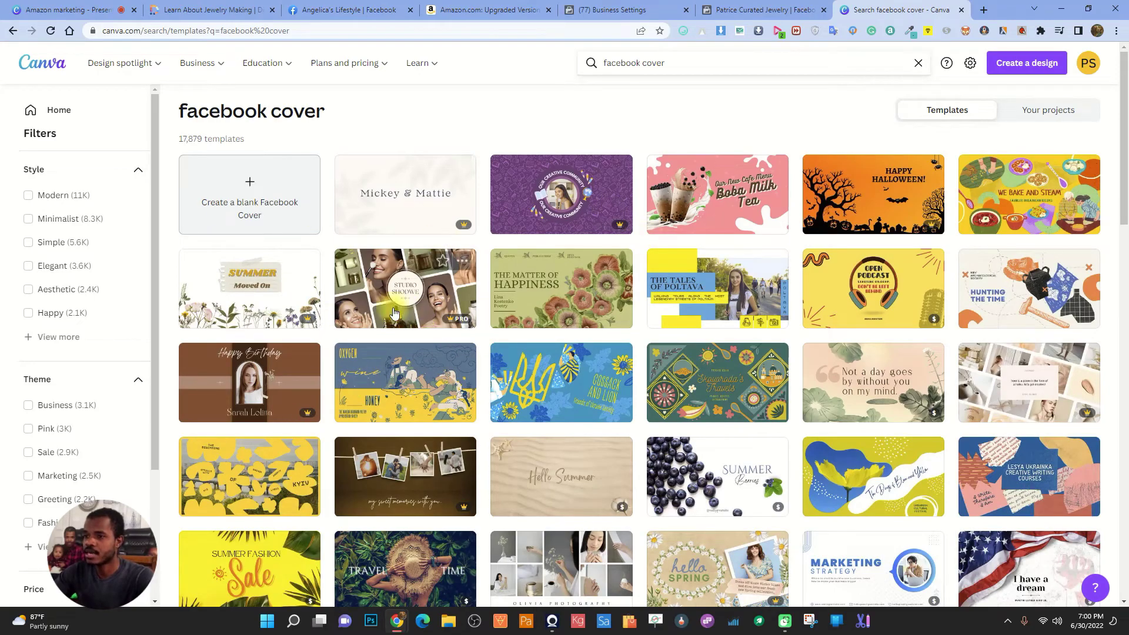
scroll(397, 370, down, 3)
scroll(632, 321, down, 2)
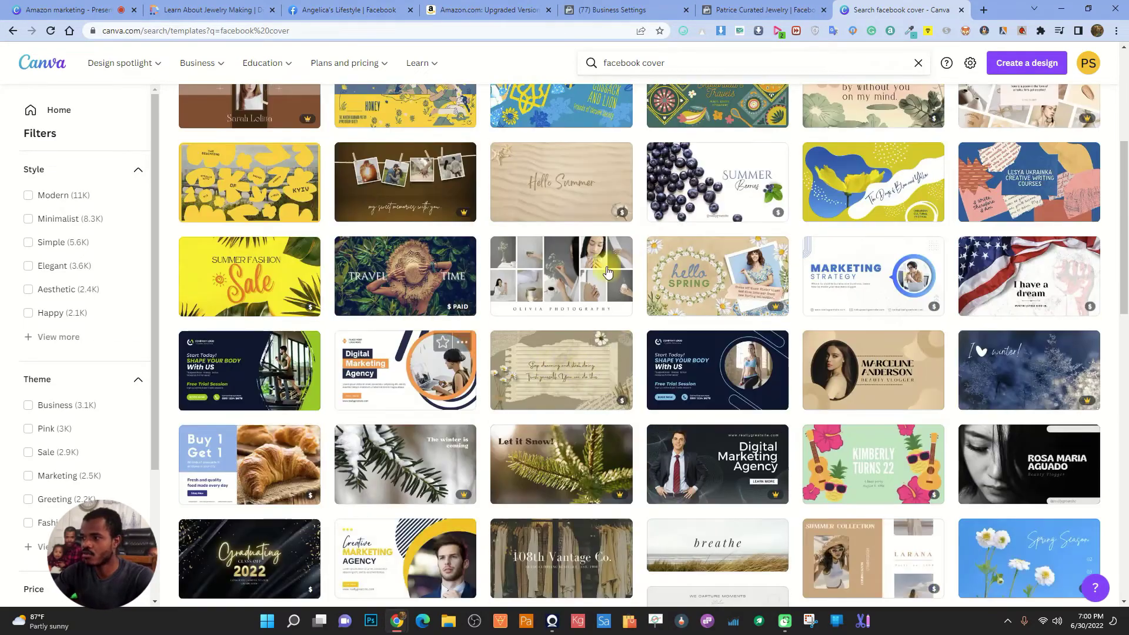
scroll(631, 321, down, 3)
scroll(646, 235, up, 8)
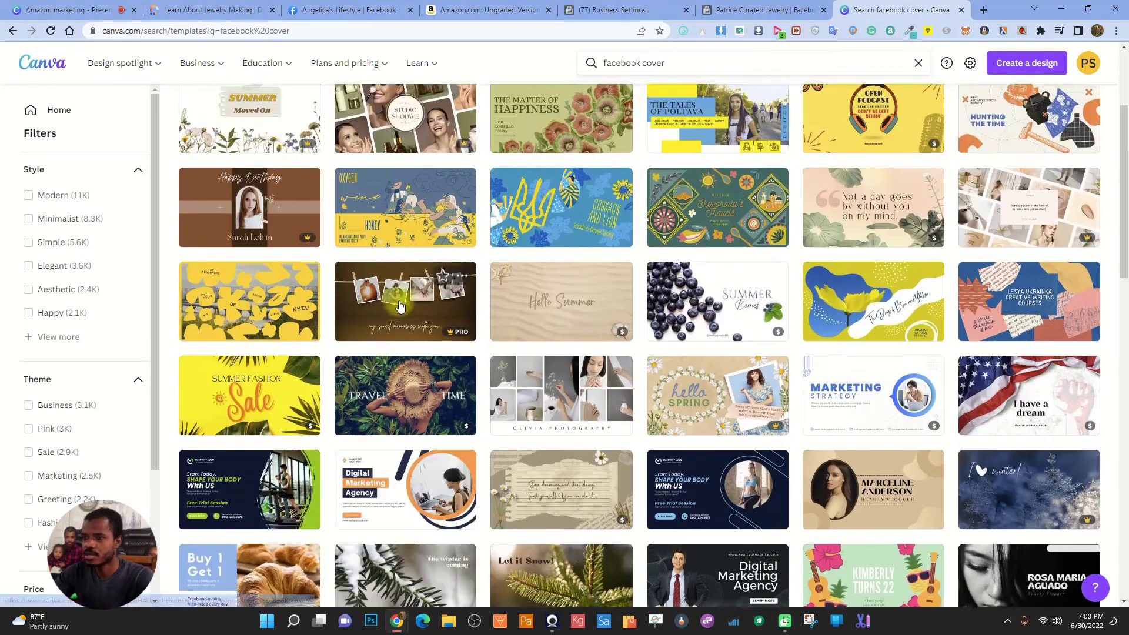
Refine the search to 'facebook cover jewelry' and browse the jewelry cover designs
click(688, 68)
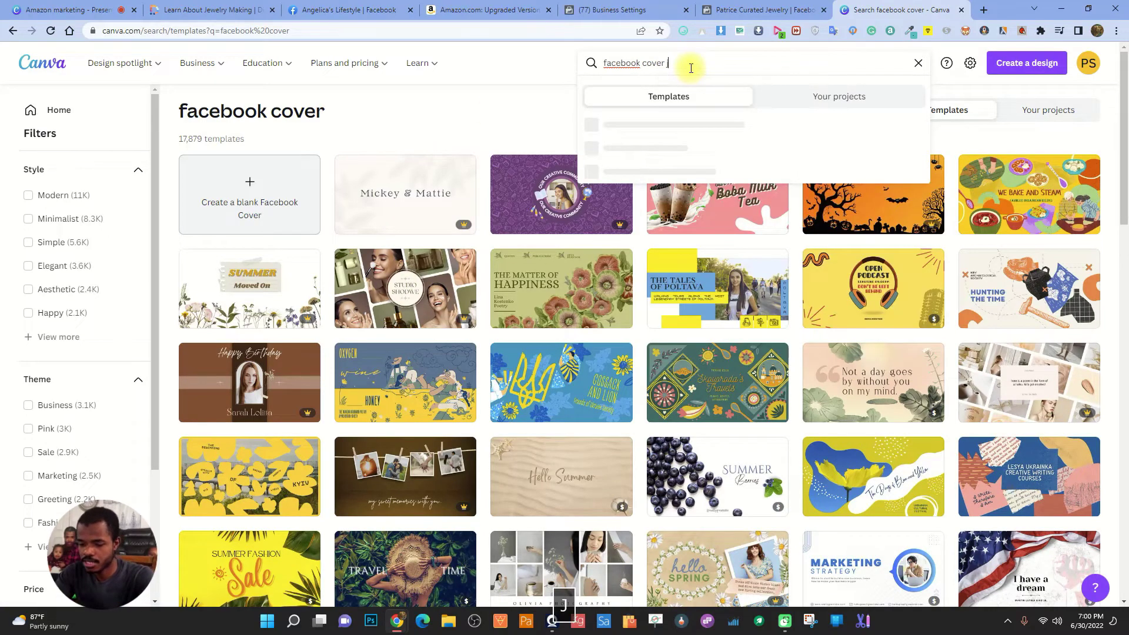
text(jewelry)
key(Return)
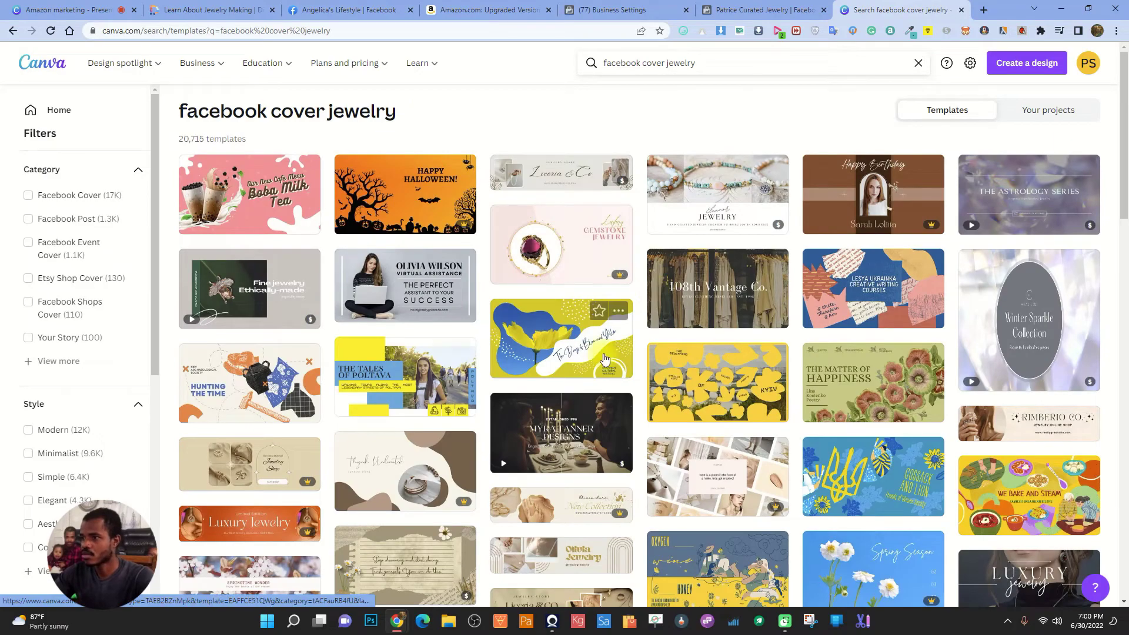
scroll(515, 367, down, 3)
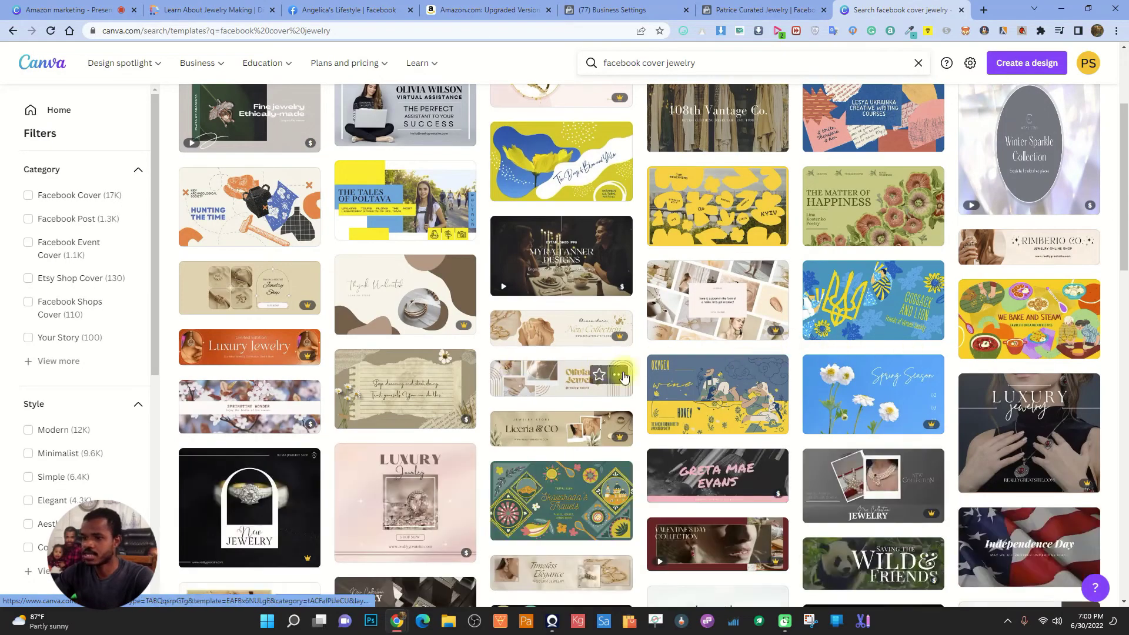
scroll(515, 367, down, 3)
scroll(534, 387, down, 3)
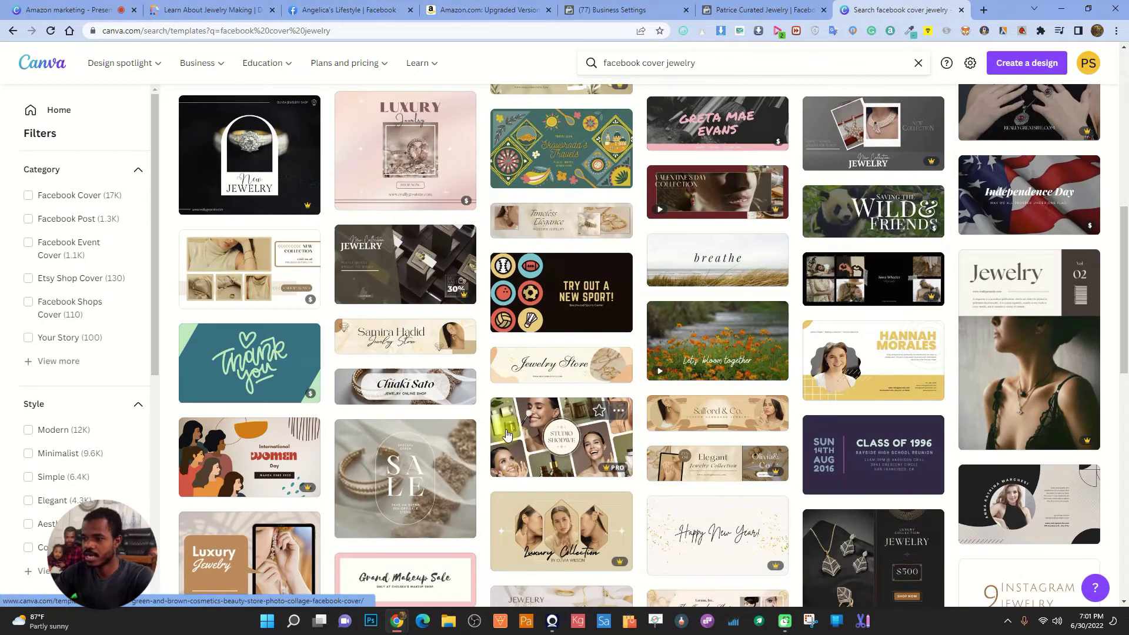
scroll(512, 411, down, 4)
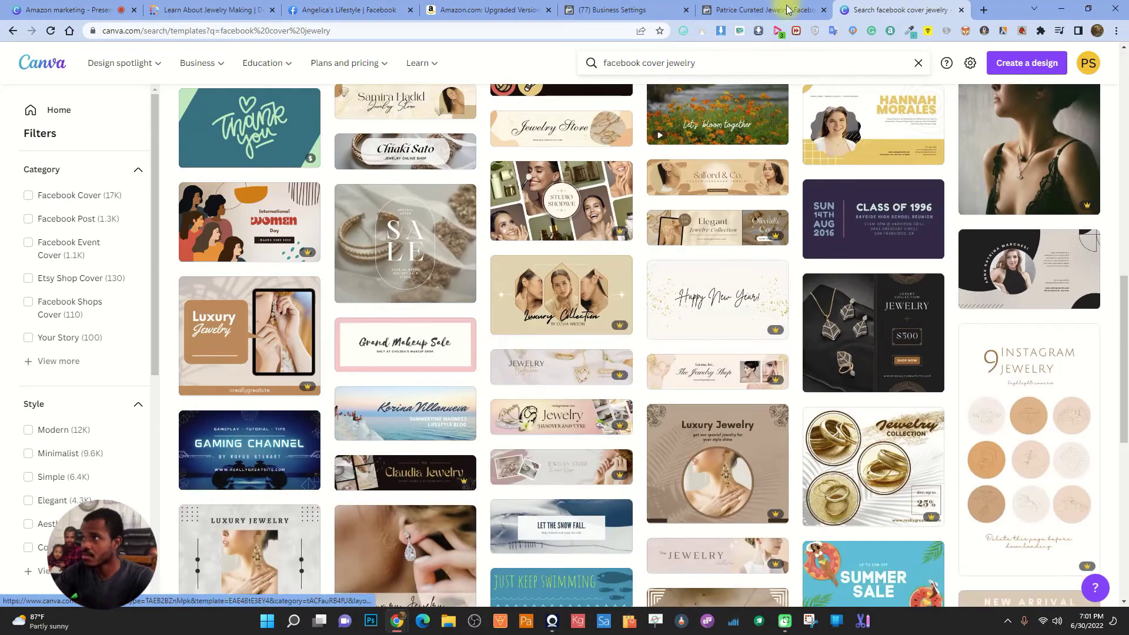
Shift the cover image lower in its frame and save the changes
click(788, 10)
drag(809, 189, 808, 227)
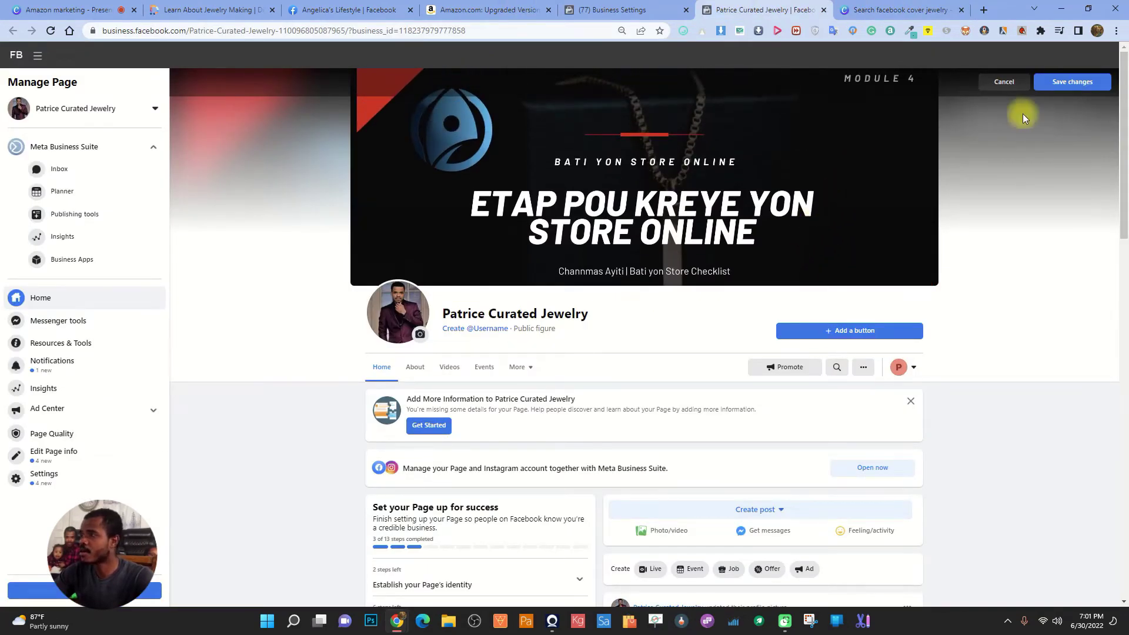
click(1072, 82)
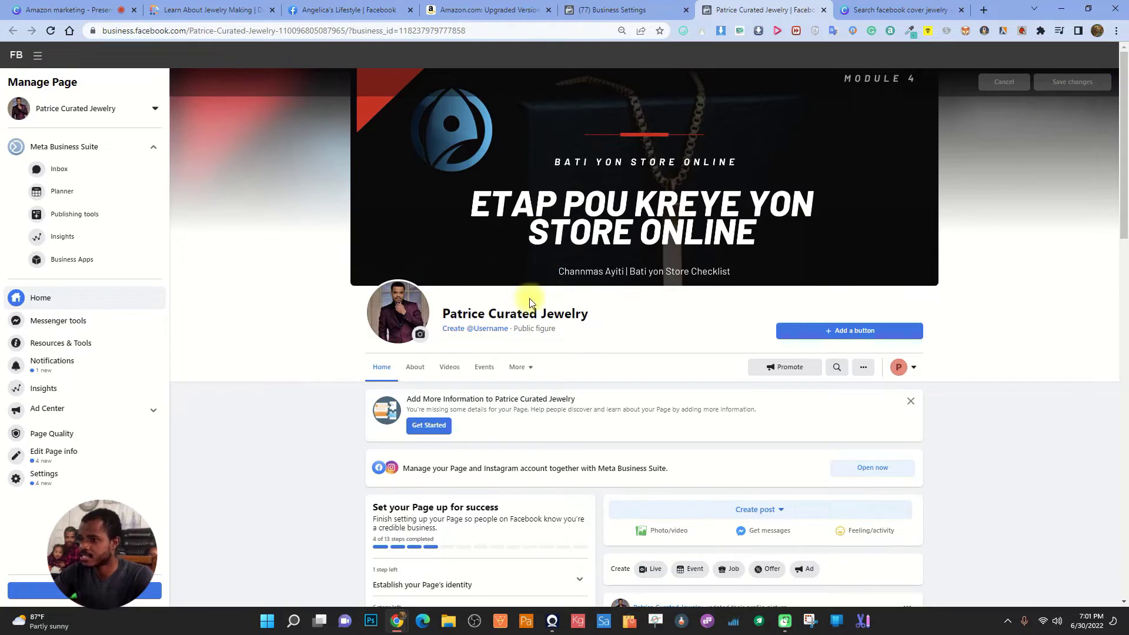
scroll(588, 352, down, 3)
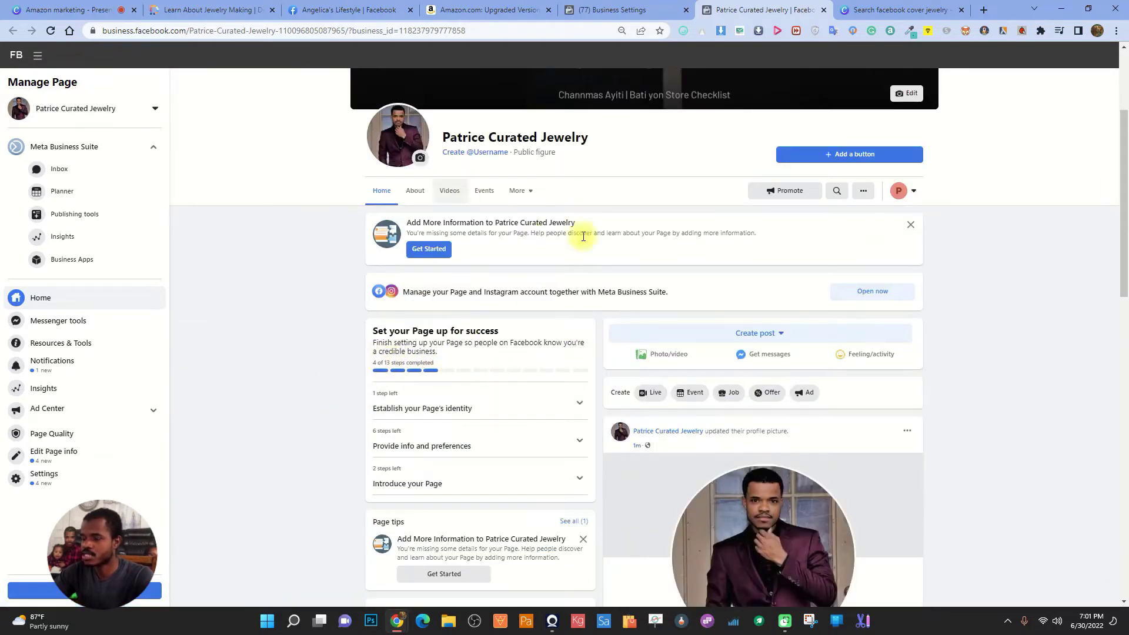
scroll(466, 189, up, 2)
click(467, 269)
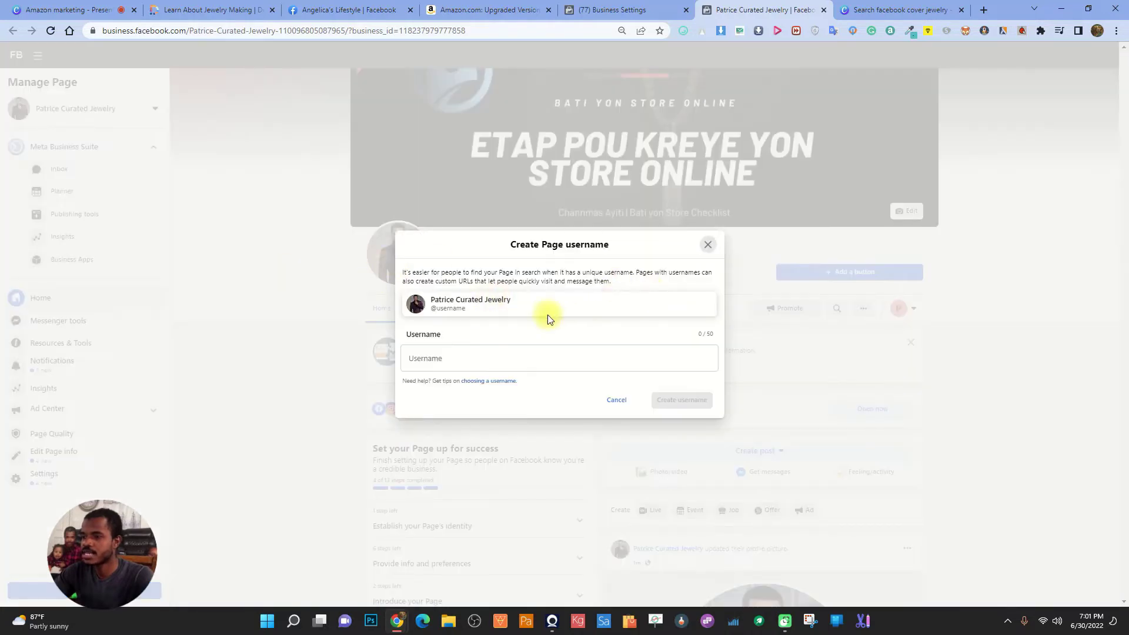
click(438, 355)
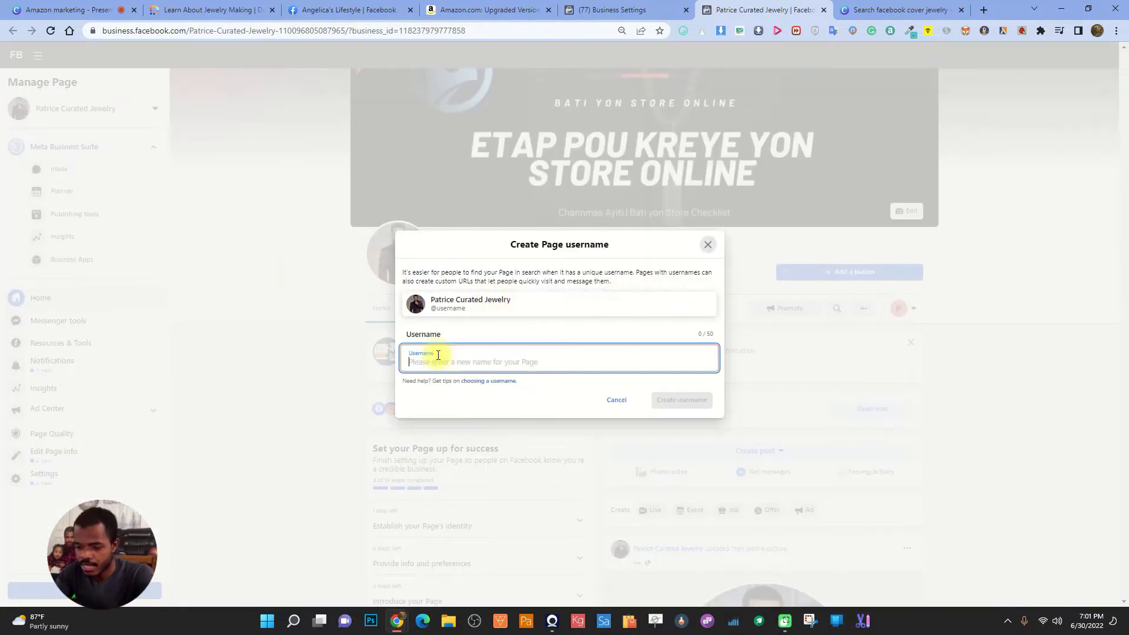
text(patr)
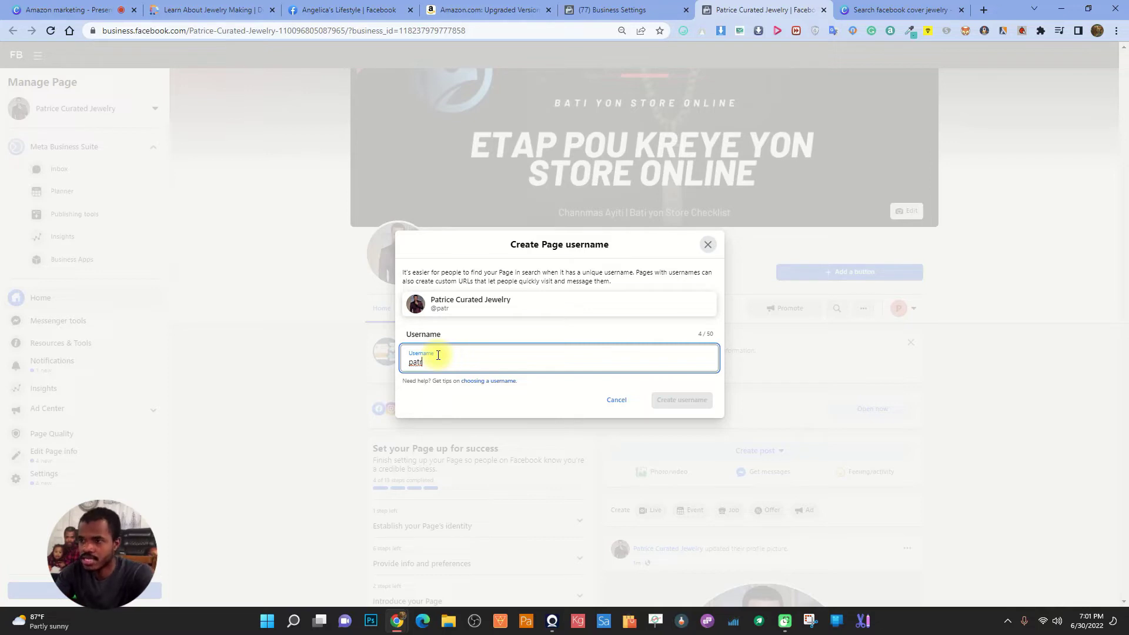
text(icecuratedjewelry)
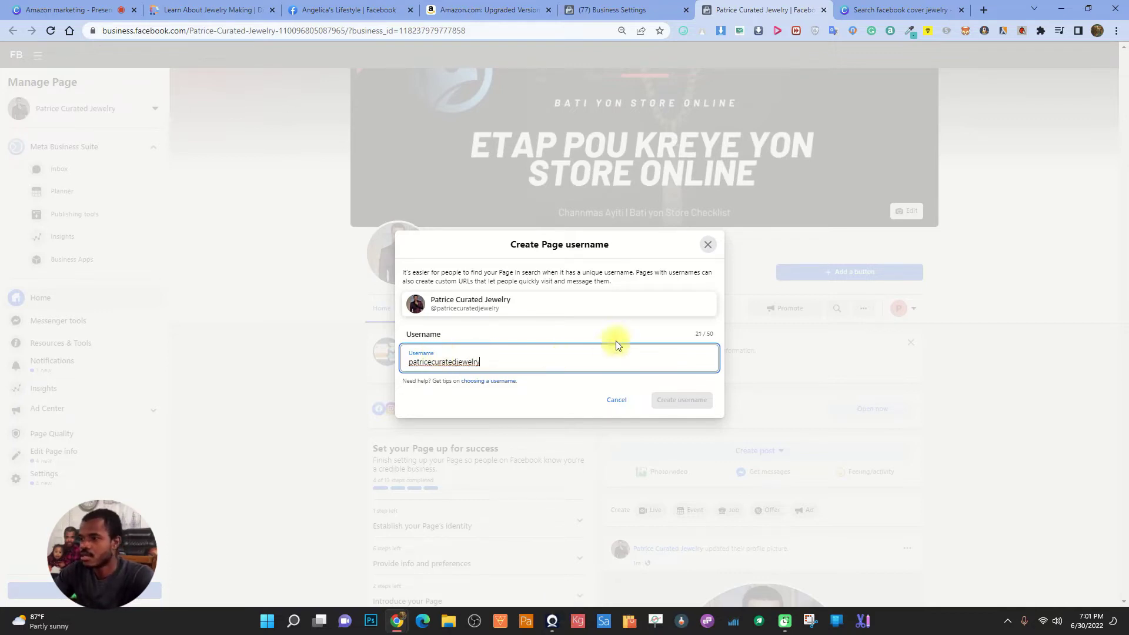
click(616, 341)
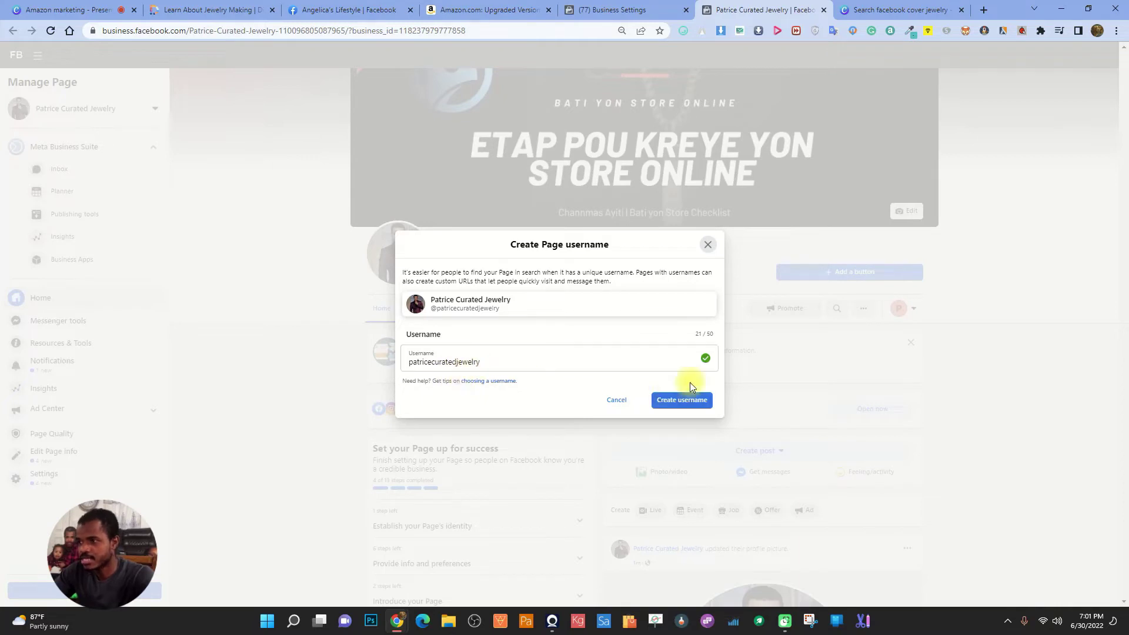
click(680, 400)
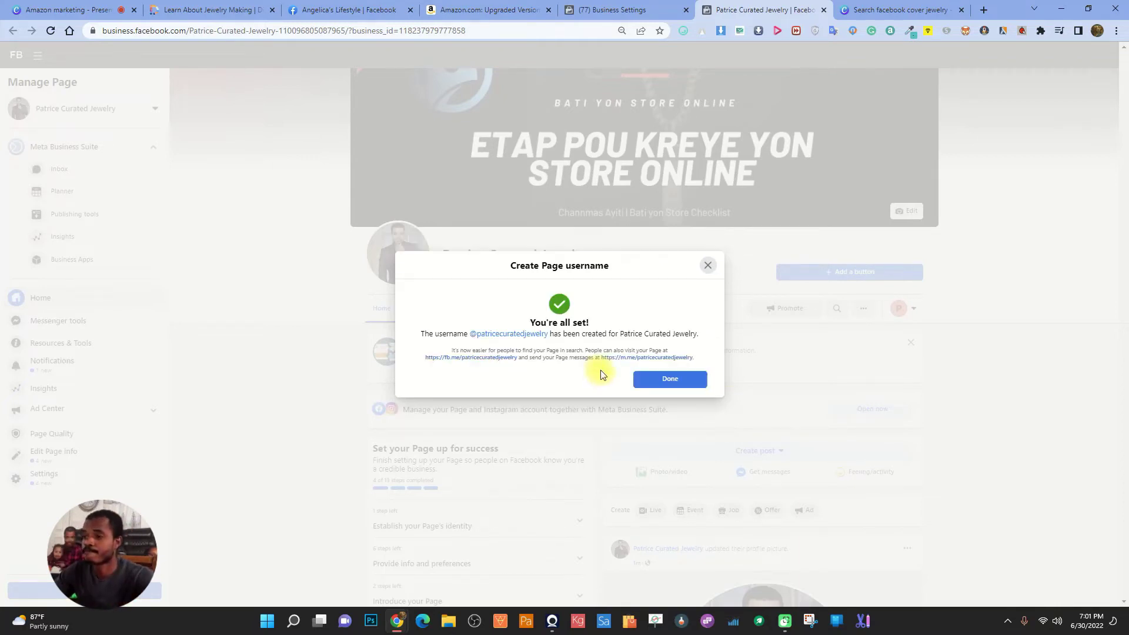
click(678, 379)
scroll(485, 355, down, 1)
Start adding an action button to the jewelry Page, glancing at another open tab
scroll(494, 324, down, 2)
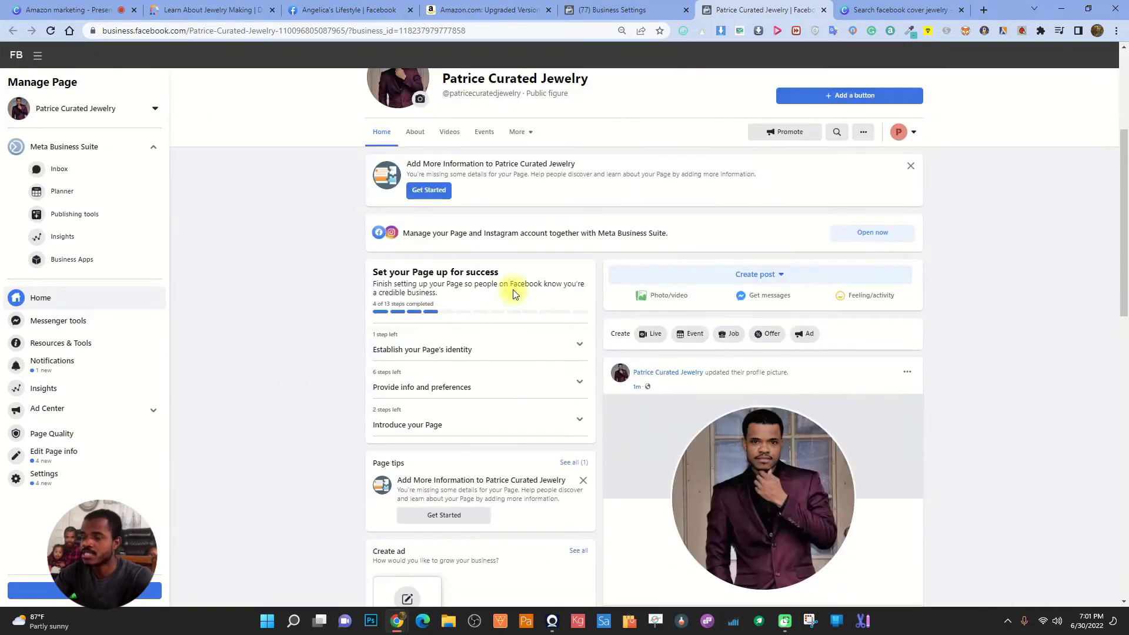
scroll(677, 288, up, 4)
click(839, 333)
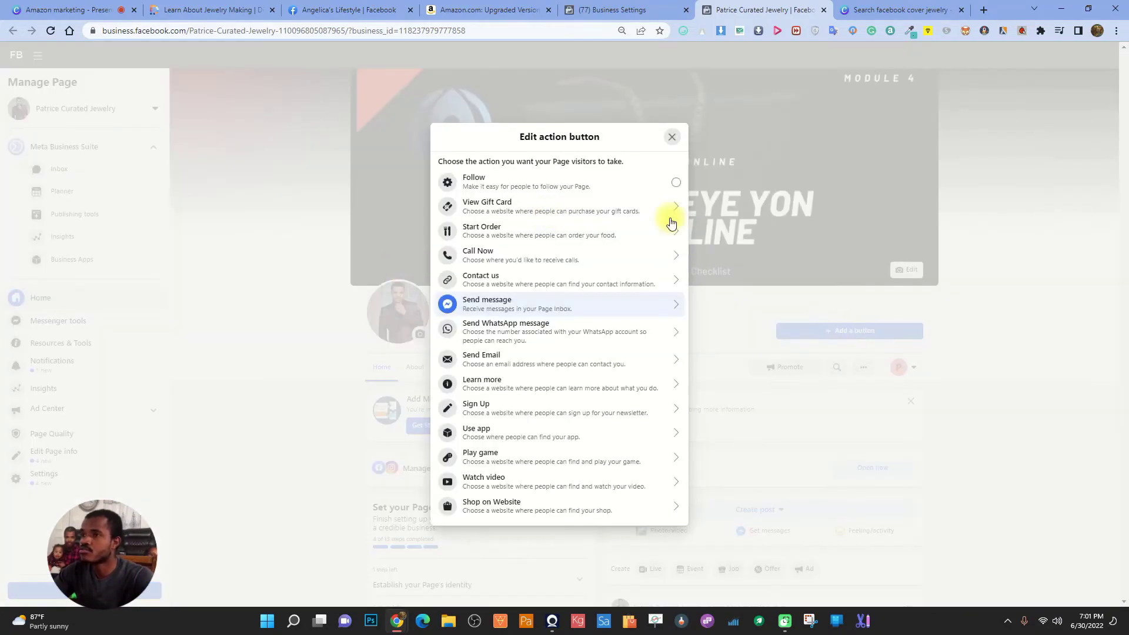
click(350, 9)
scroll(781, 304, up, 5)
scroll(780, 303, up, 10)
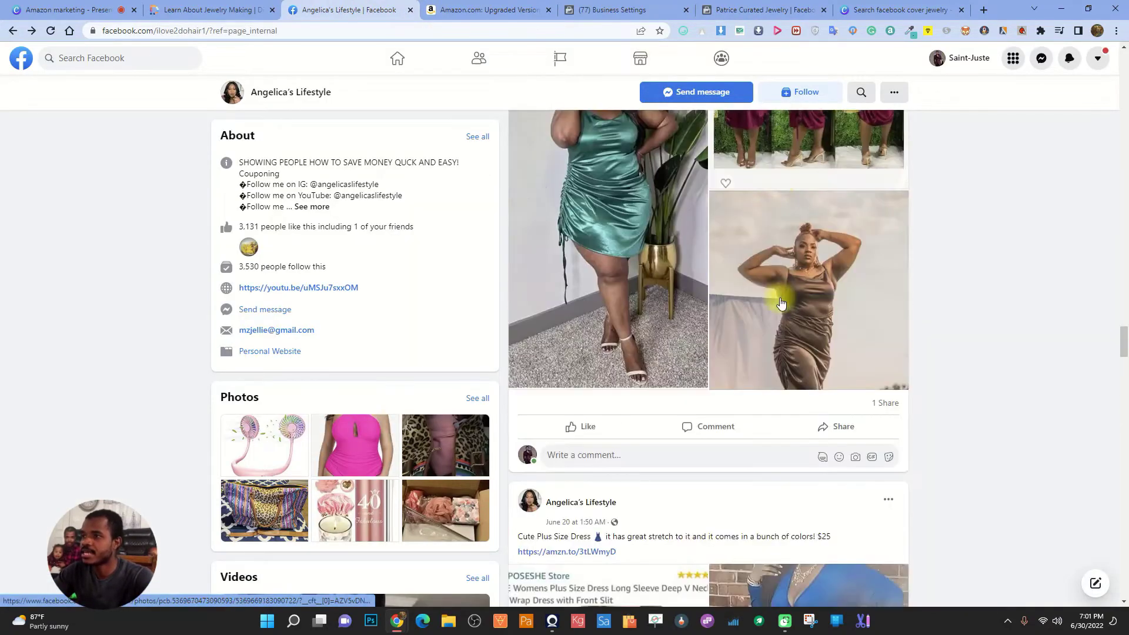
scroll(779, 302, up, 10)
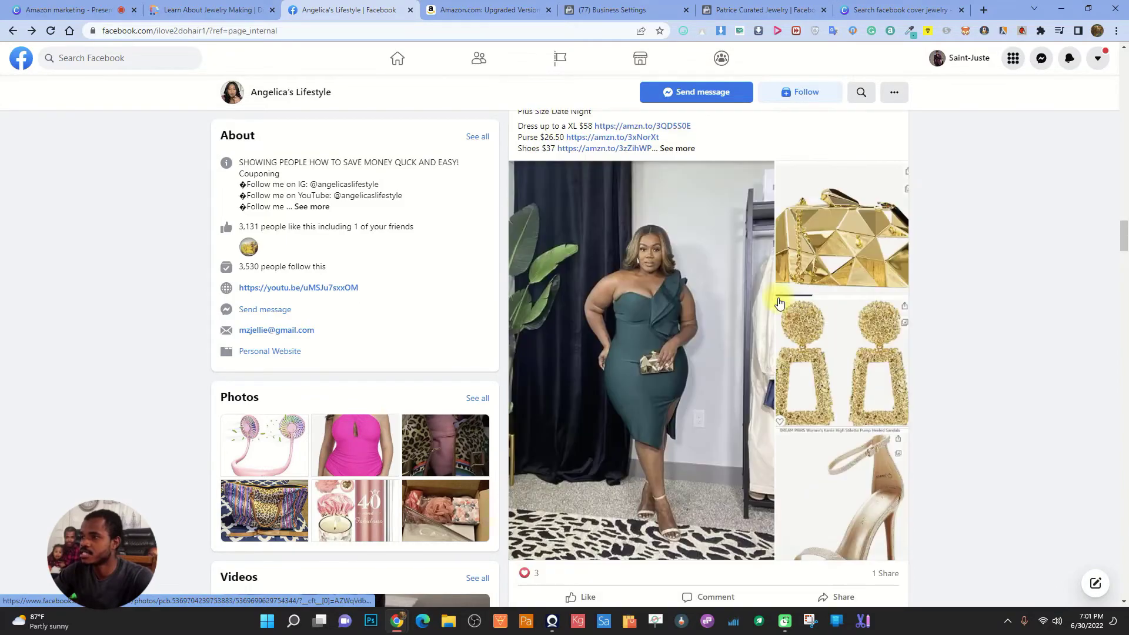
scroll(779, 302, up, 10)
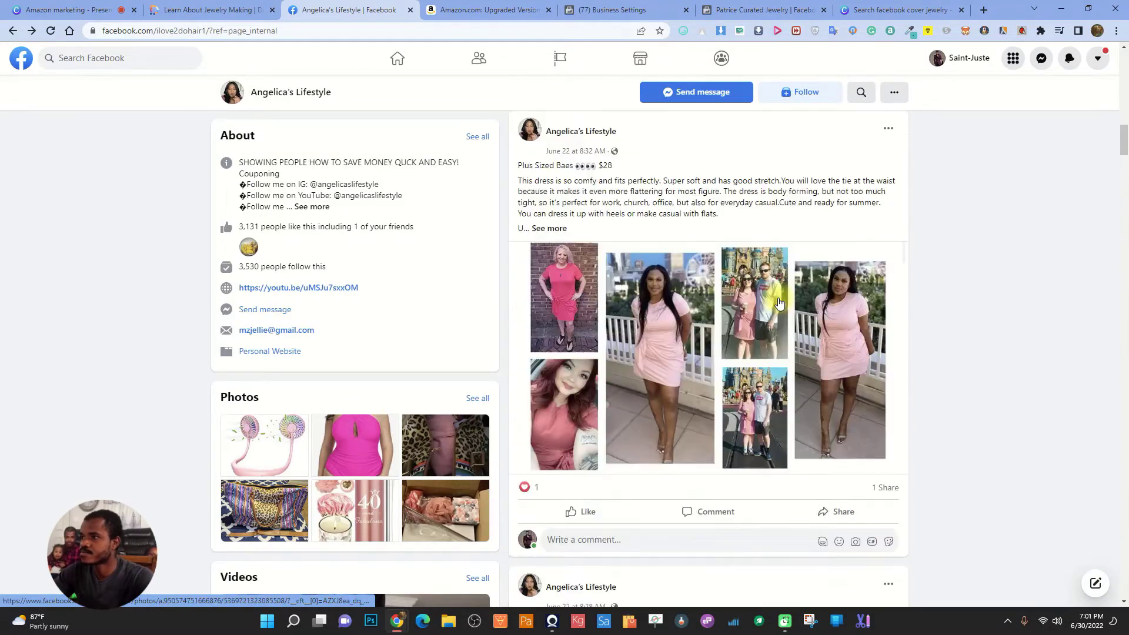
scroll(778, 301, up, 2)
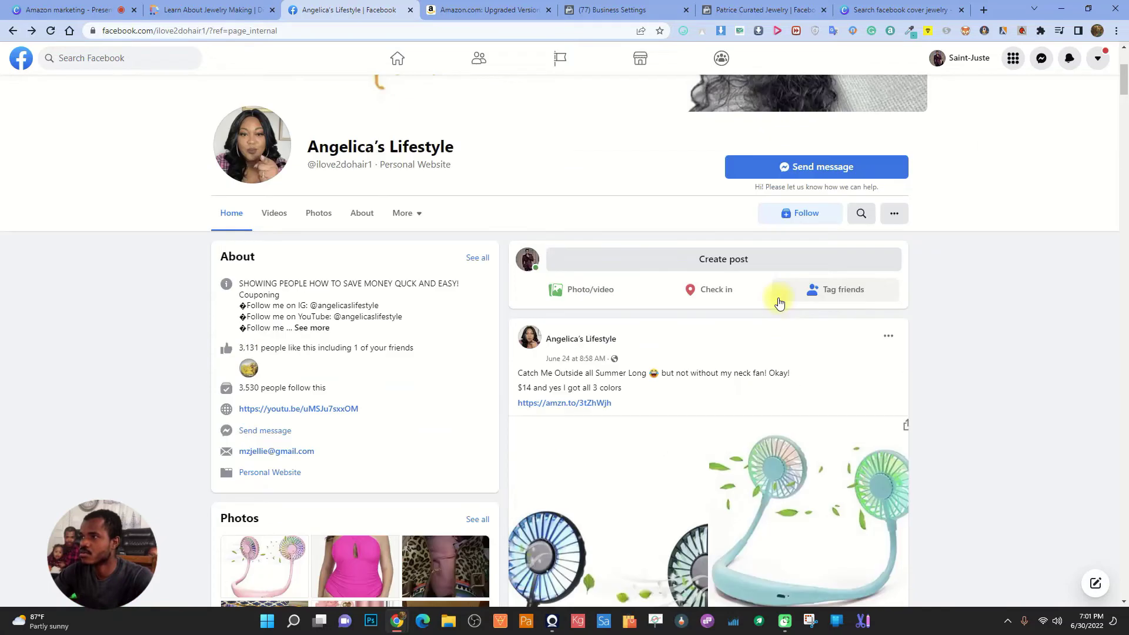
scroll(820, 241, down, 1)
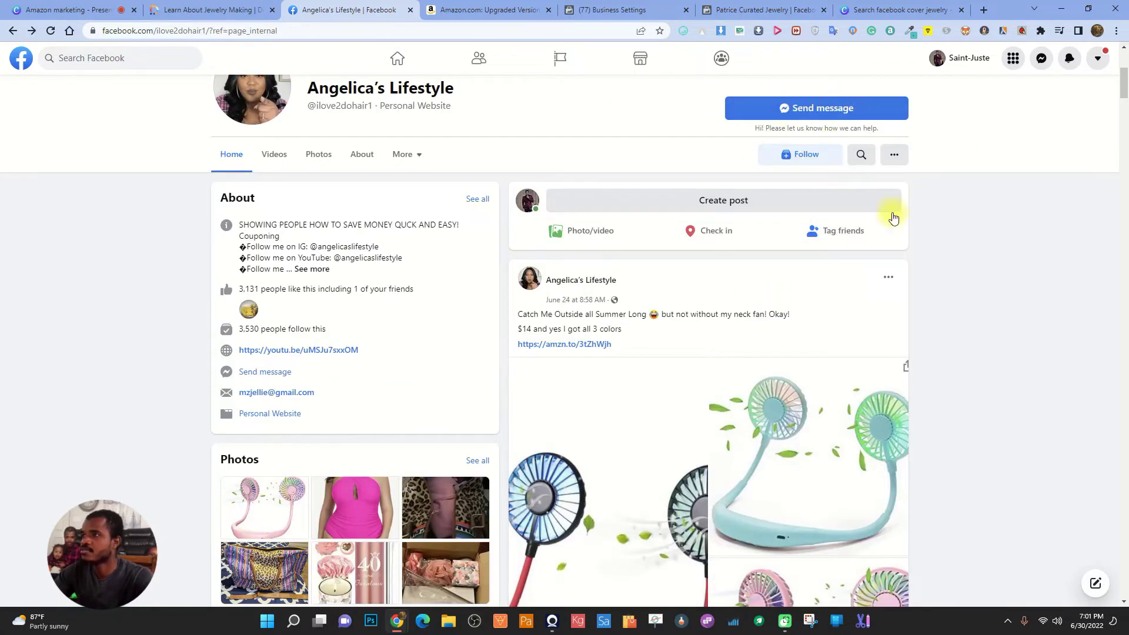
Choose Send message as the Page's action button and save it
click(761, 7)
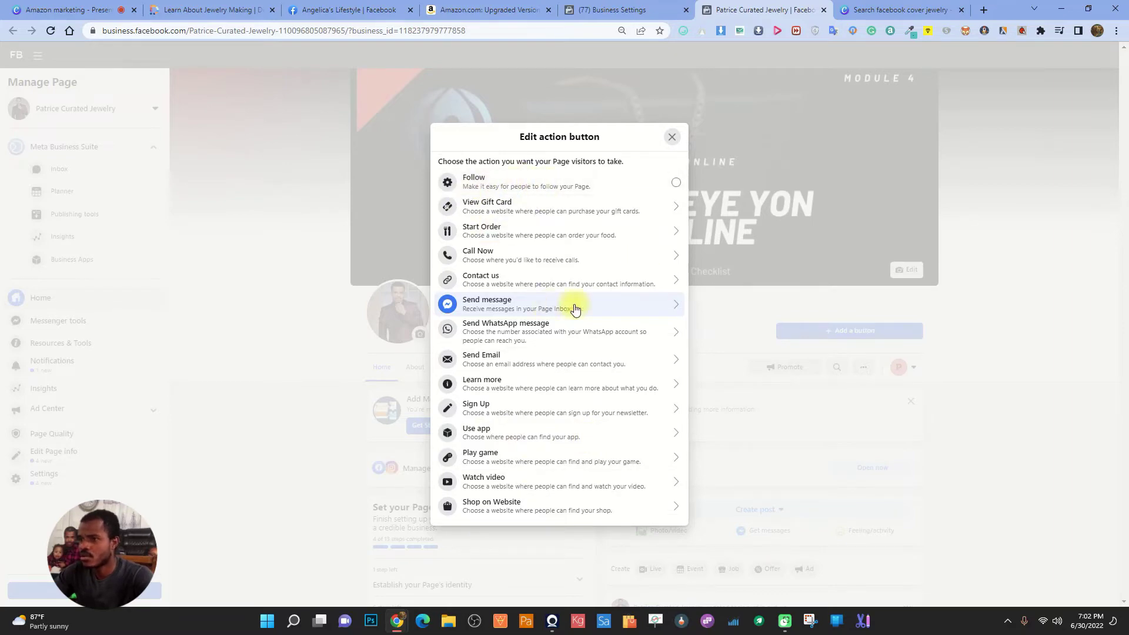
click(622, 307)
click(649, 426)
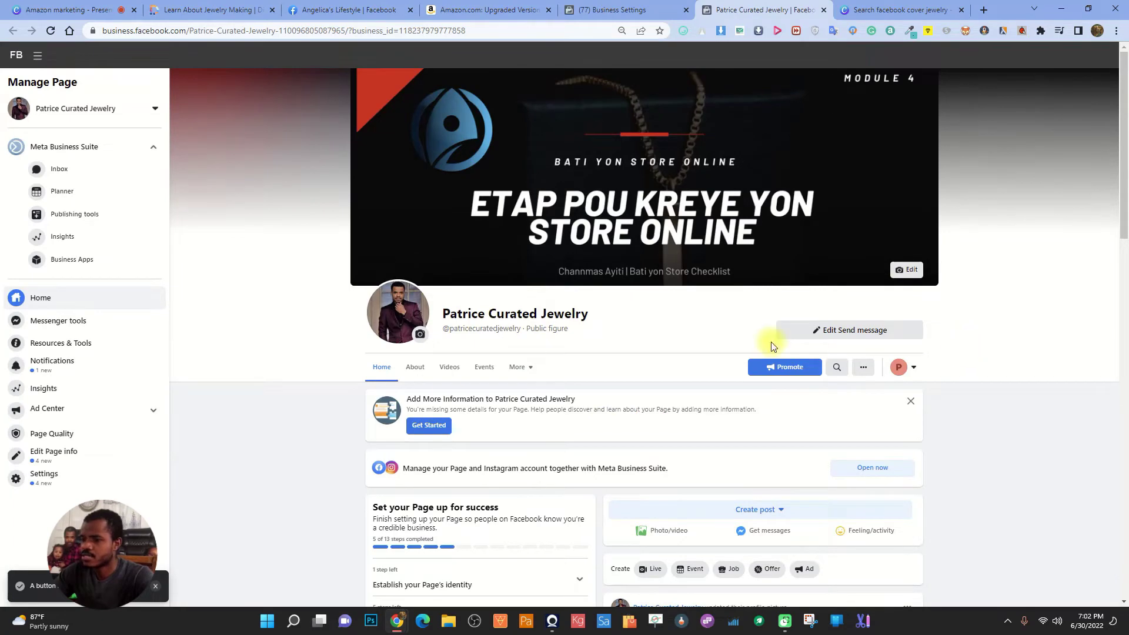
scroll(657, 419, down, 2)
scroll(615, 416, down, 2)
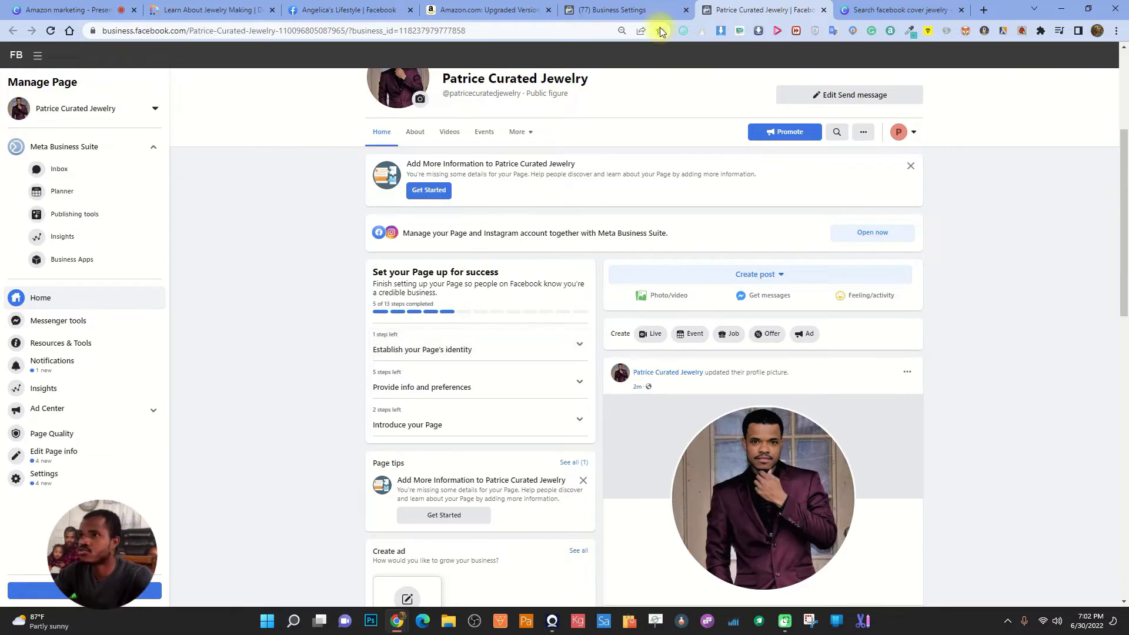
Copy the opening sentences of the jewelry-making article's first paragraph
click(164, 7)
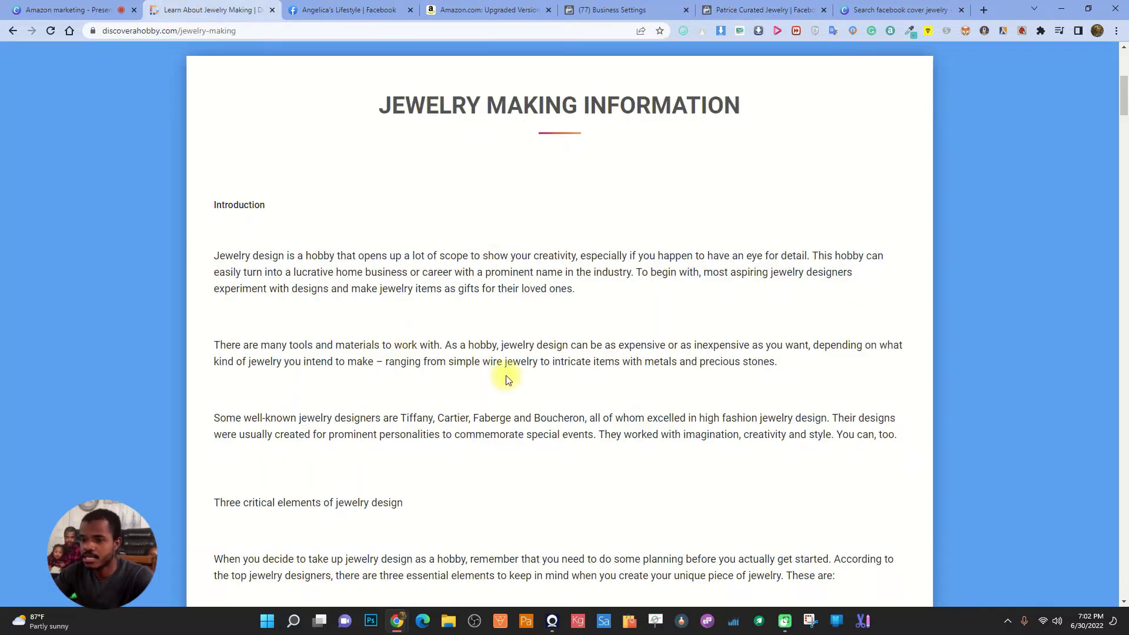
scroll(504, 375, down, 1)
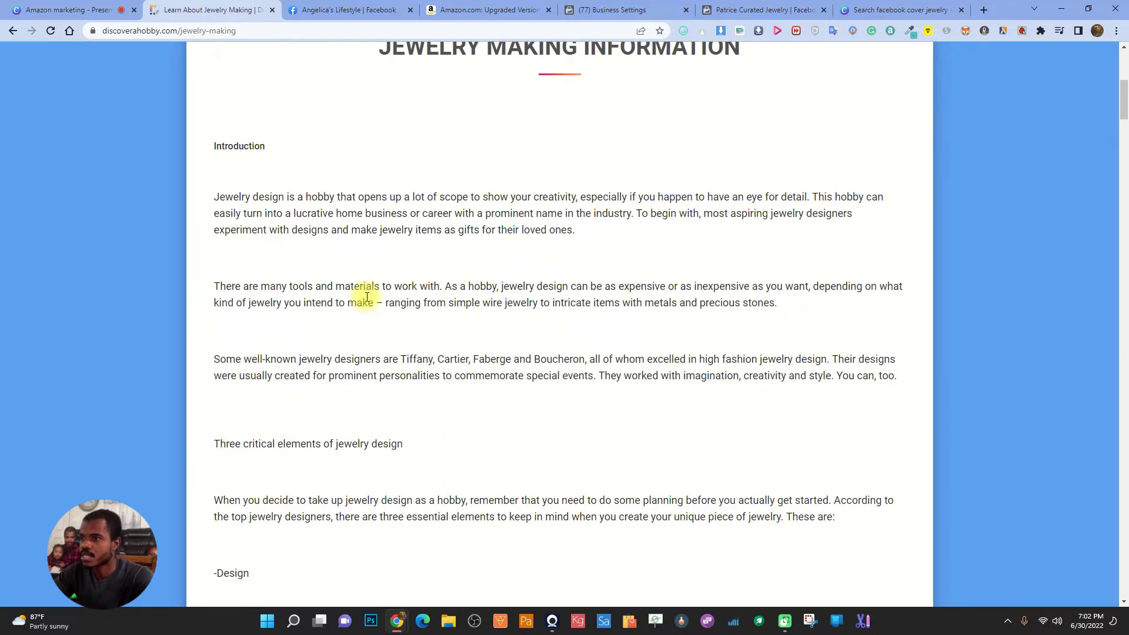
drag(217, 197, 633, 212)
key(ctrl+c)
right_click(534, 203)
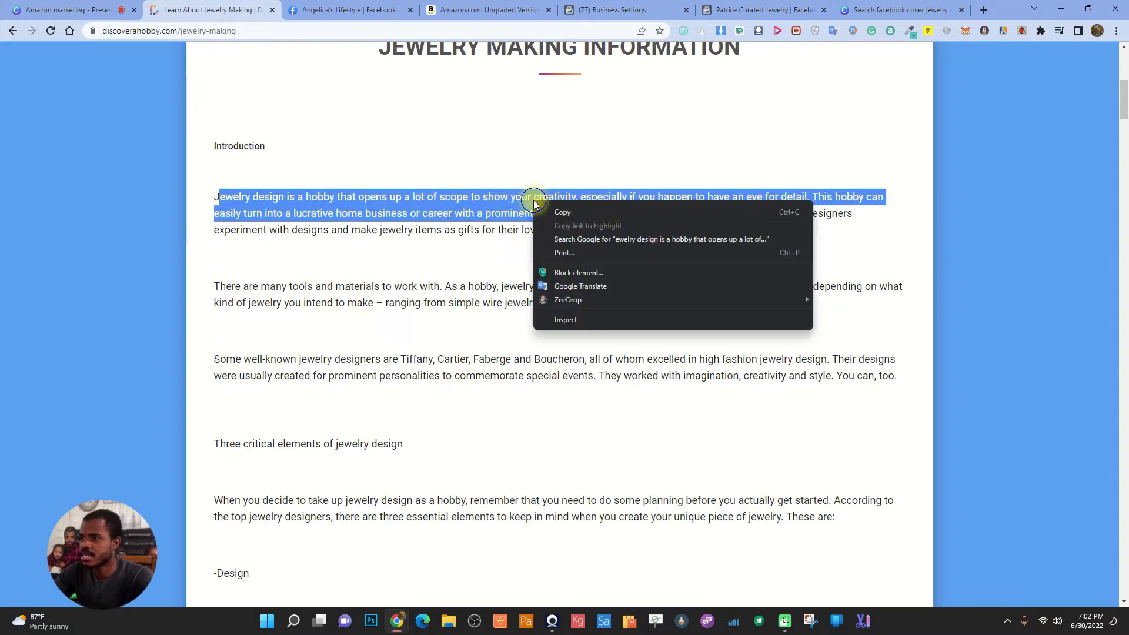
click(623, 213)
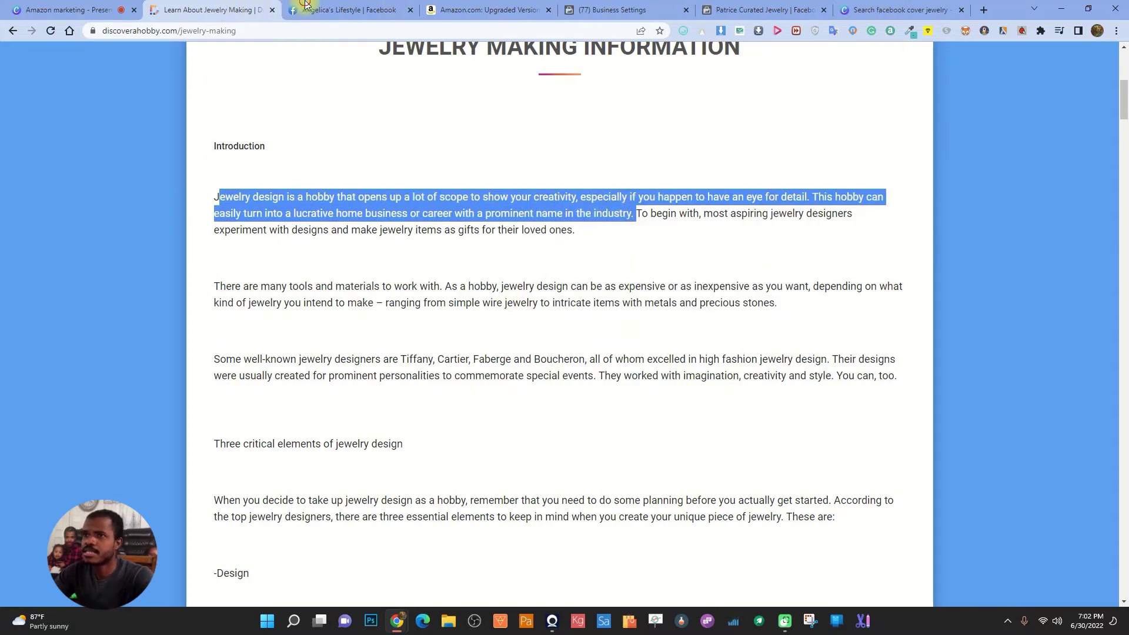
Return to the Patrice Curated Jewelry Page and expand the Establish your Page's identity checklist
click(305, 5)
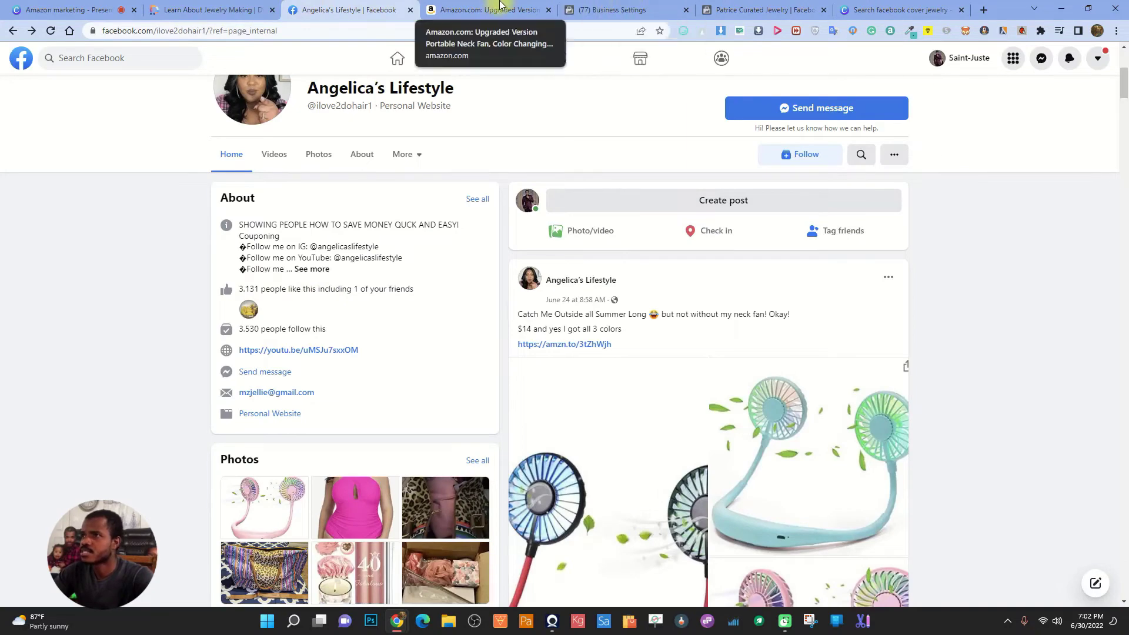
click(758, 9)
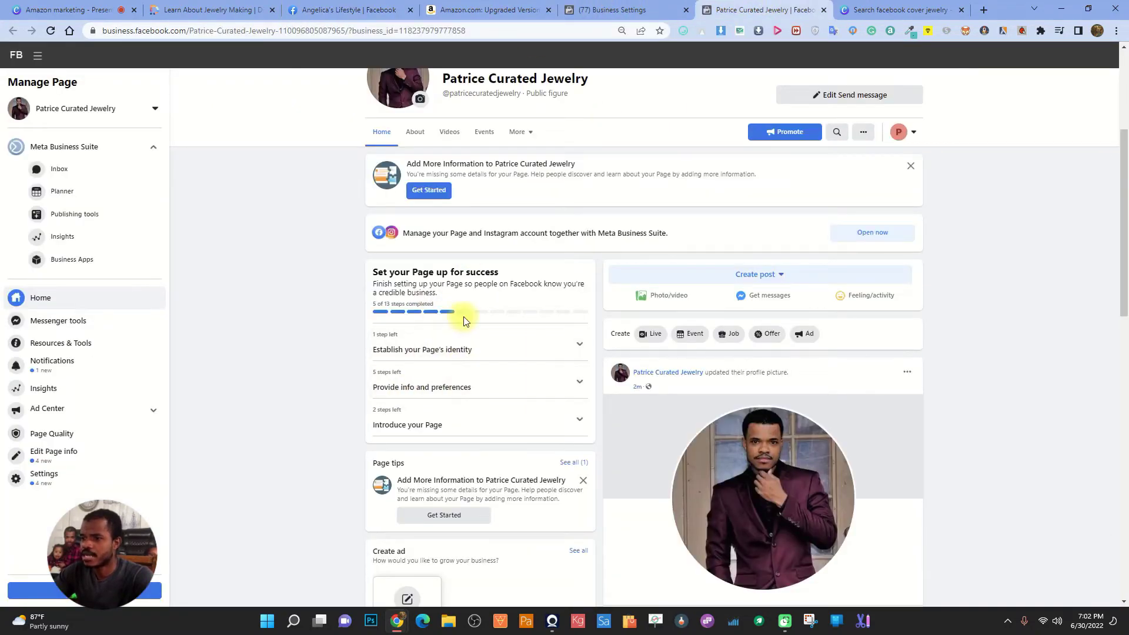
click(438, 347)
Paste the jewelry-design text as the Page description, correct 'Jewelry' and 'scopes', and save it
click(470, 394)
click(456, 355)
key(ctrl+v)
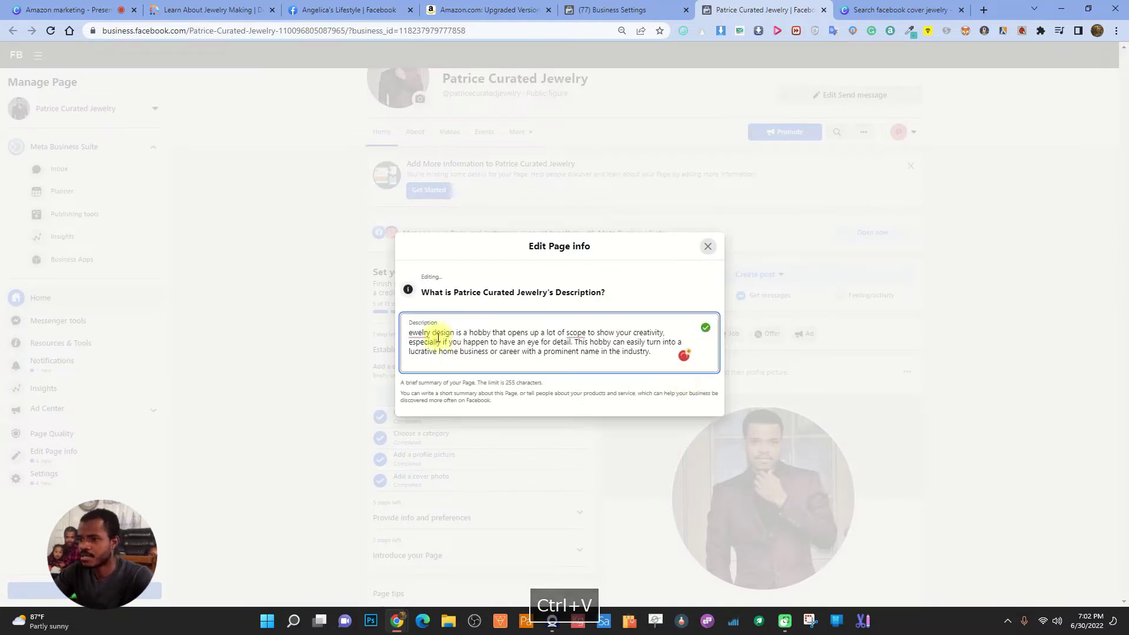
click(423, 350)
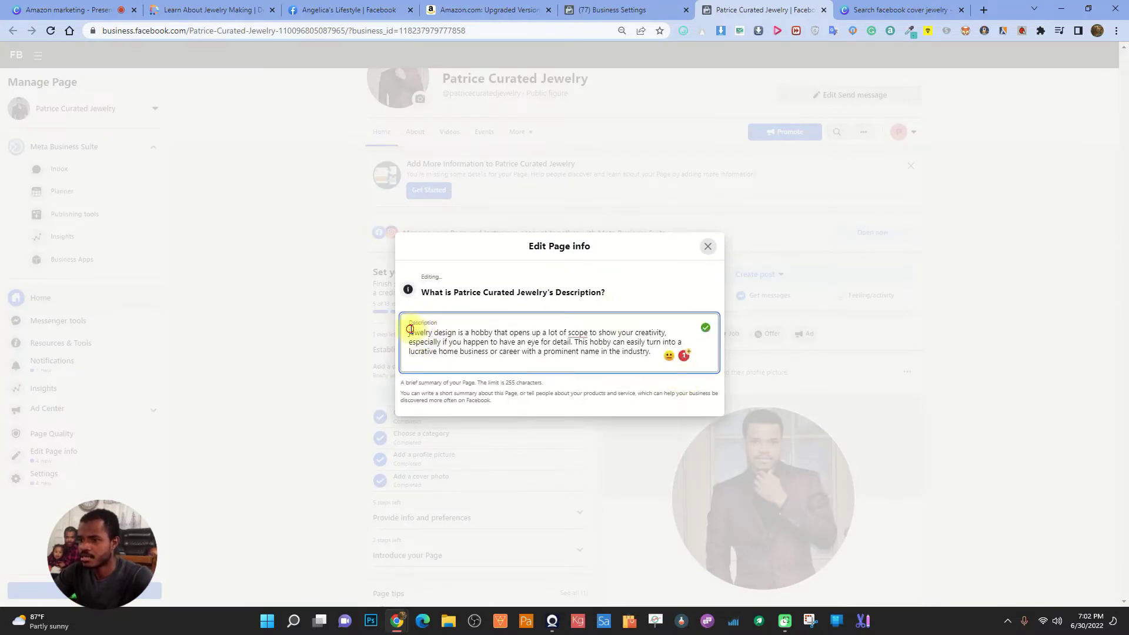
key(BackSpace)
text(J)
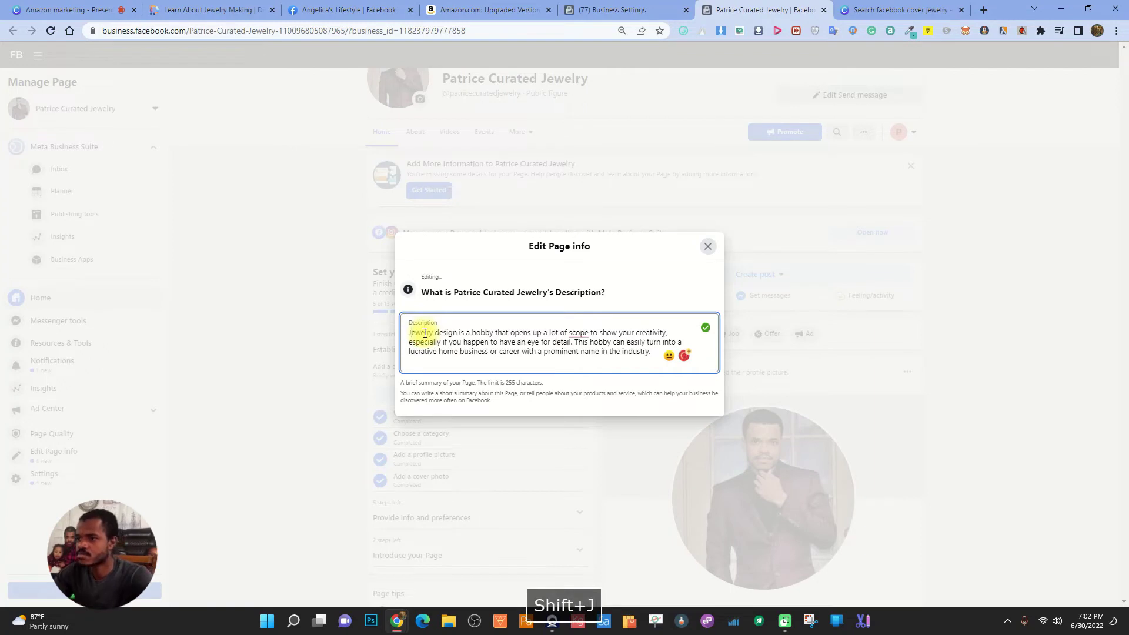
mouse_move(577, 332)
click(582, 359)
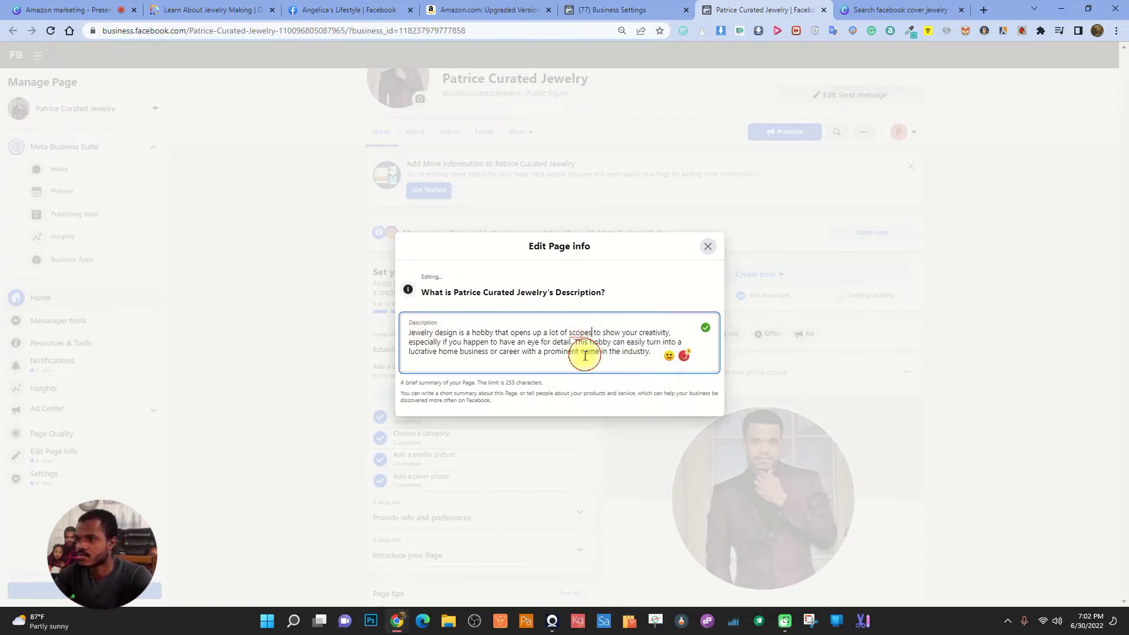
click(625, 266)
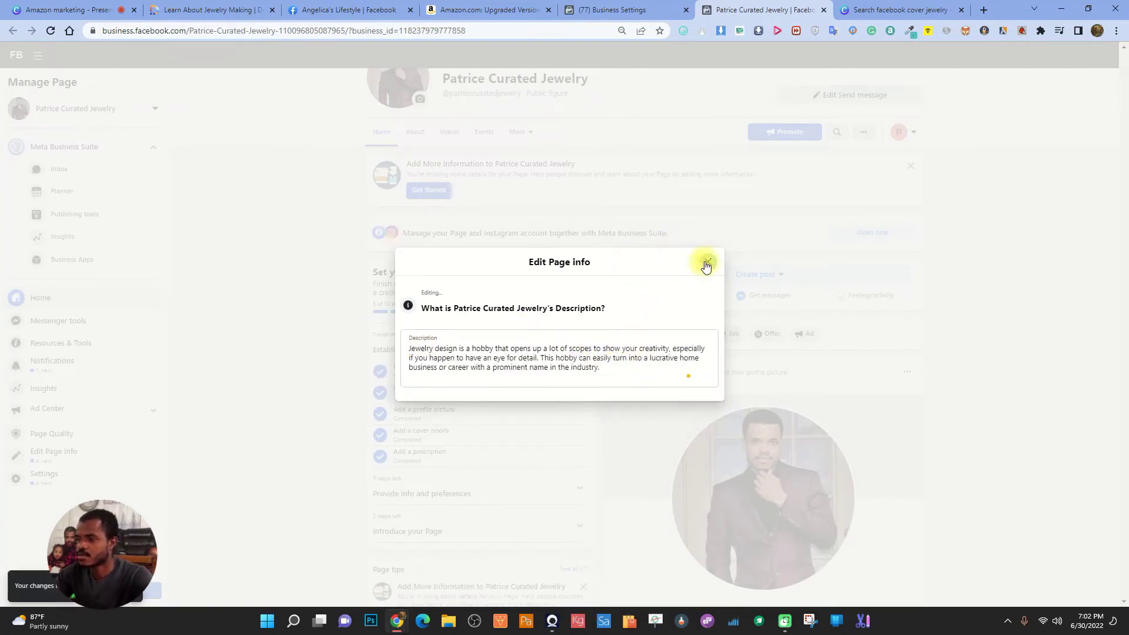
click(706, 265)
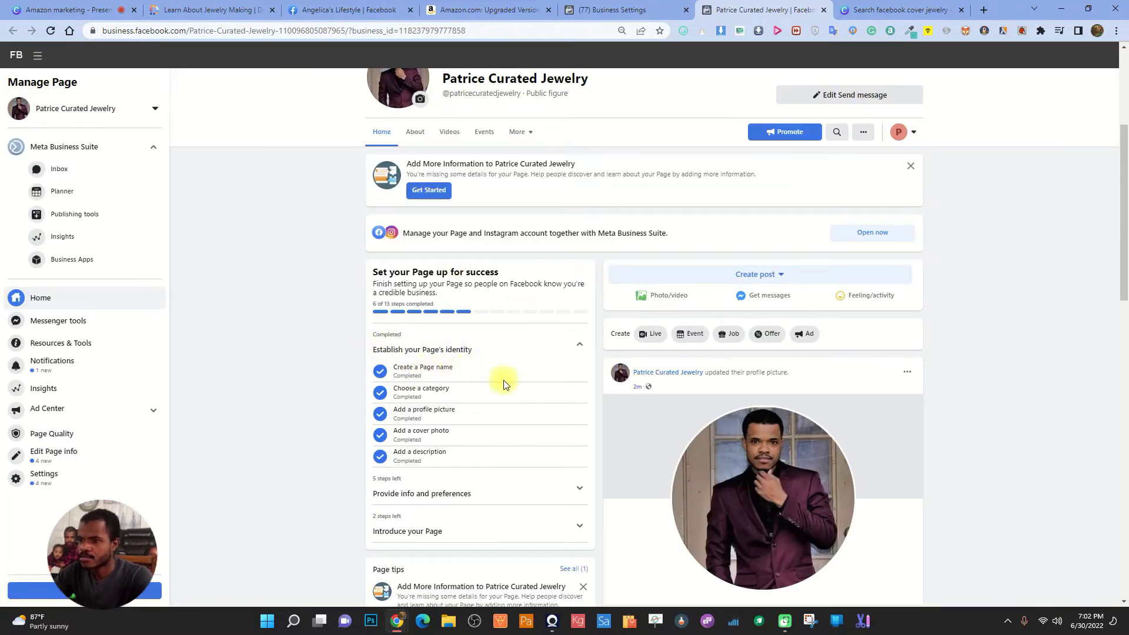
scroll(419, 401, down, 2)
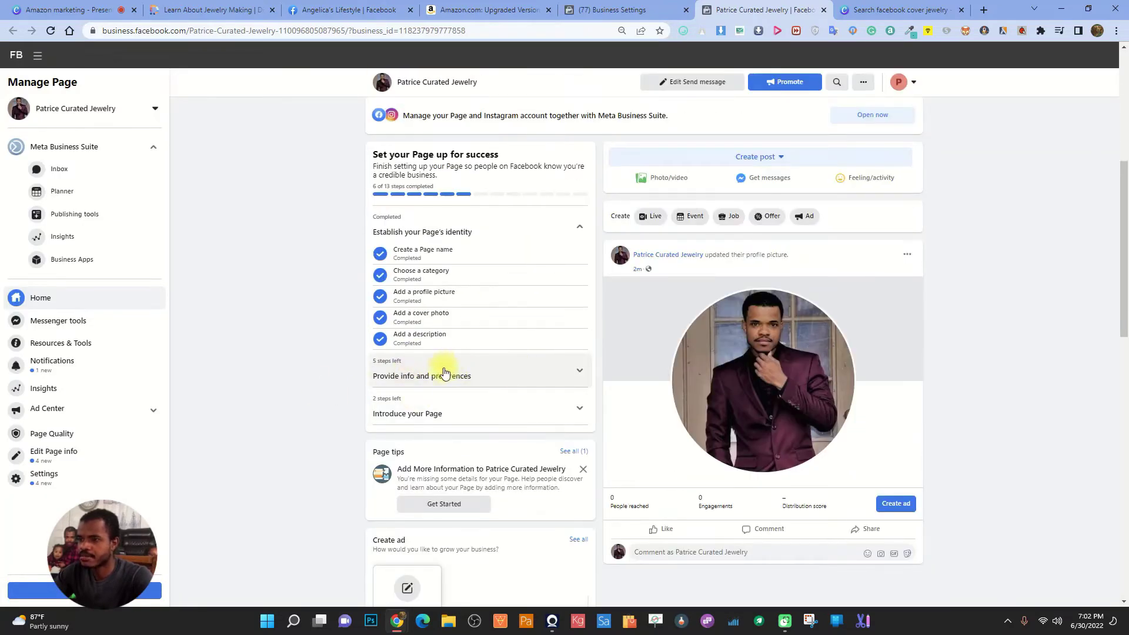
Mark the Website and Location info setup steps as not applicable
click(508, 363)
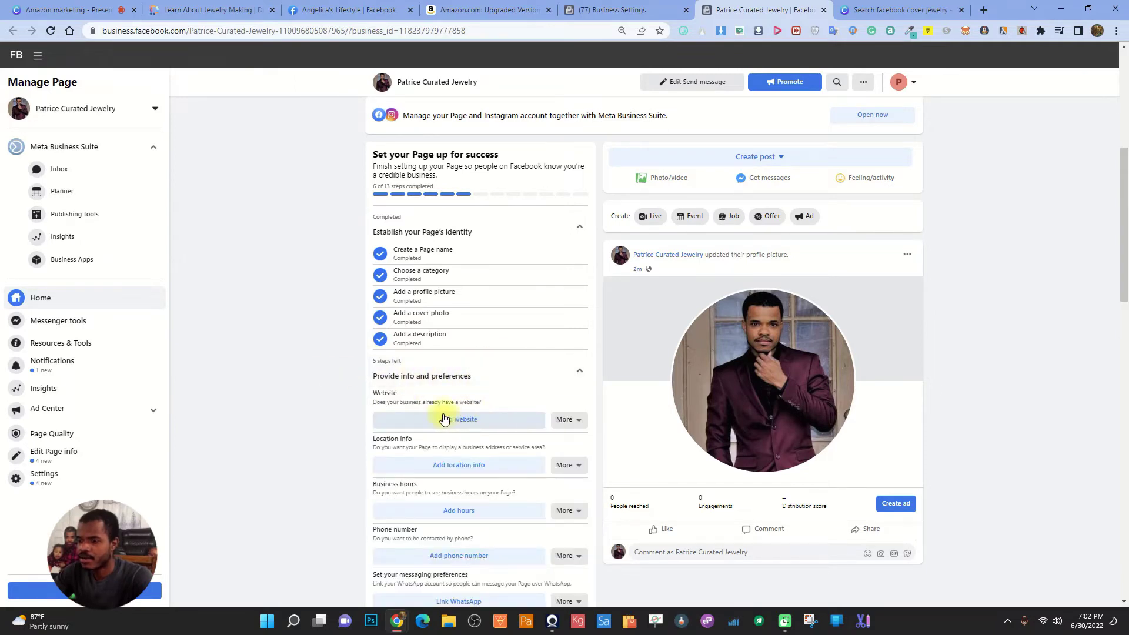
click(567, 419)
click(598, 464)
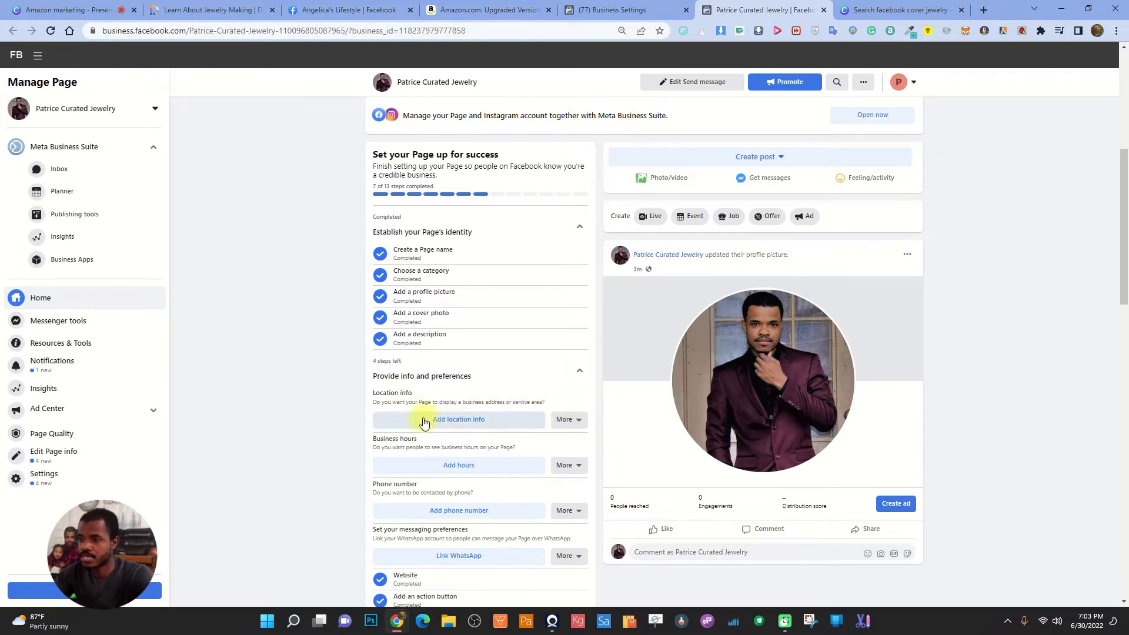
click(468, 421)
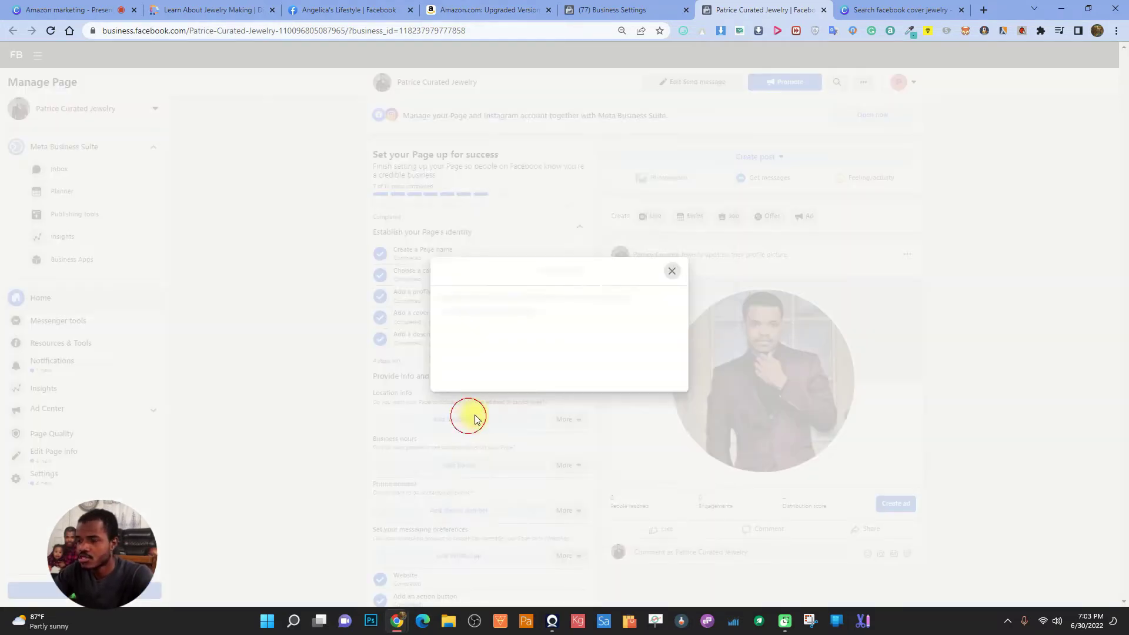
click(706, 134)
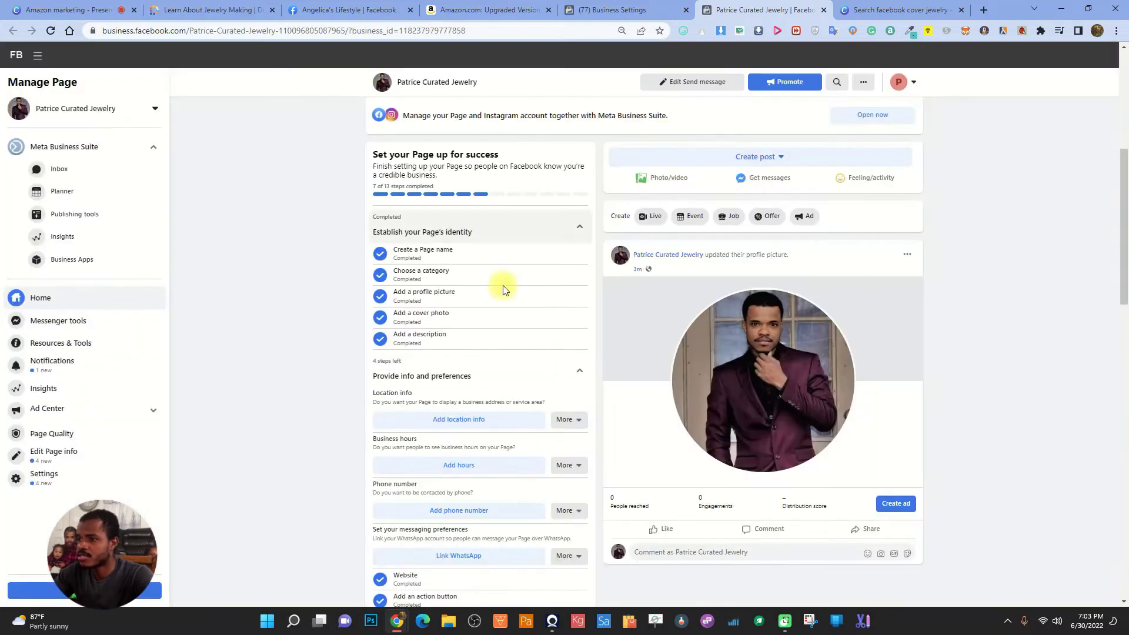
click(567, 421)
click(584, 463)
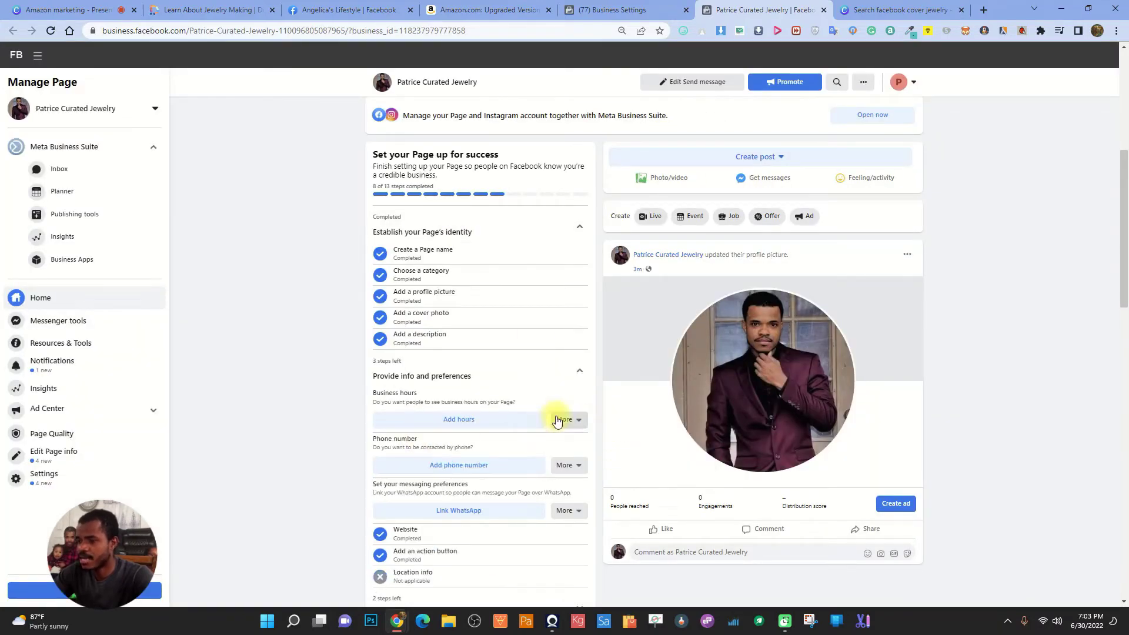
Set the Page's business hours to Always open
click(462, 420)
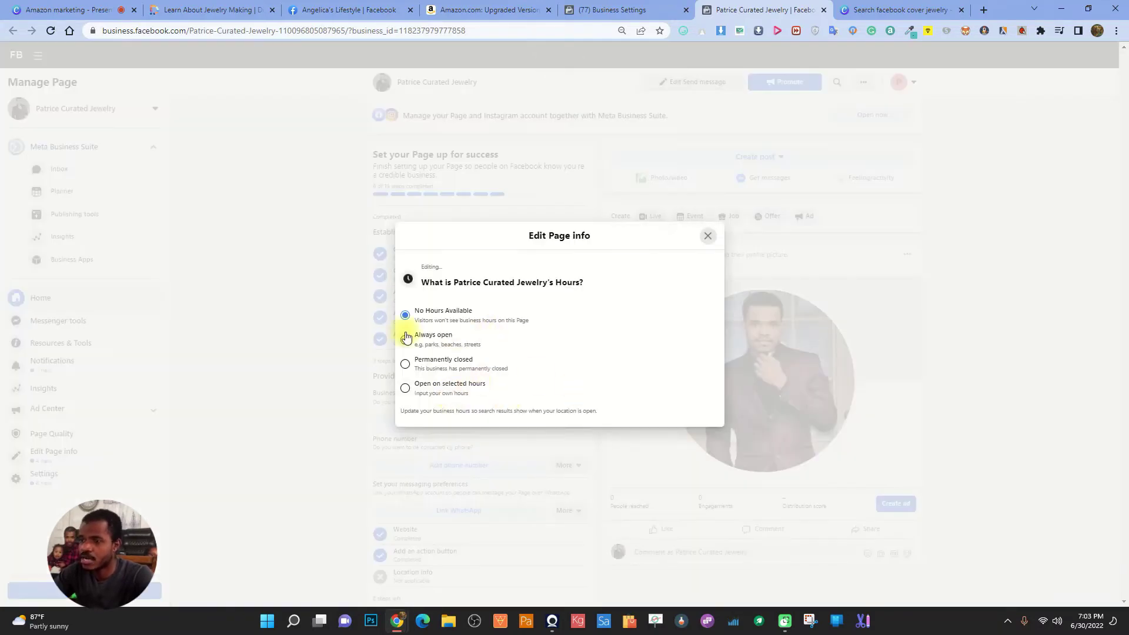
click(405, 342)
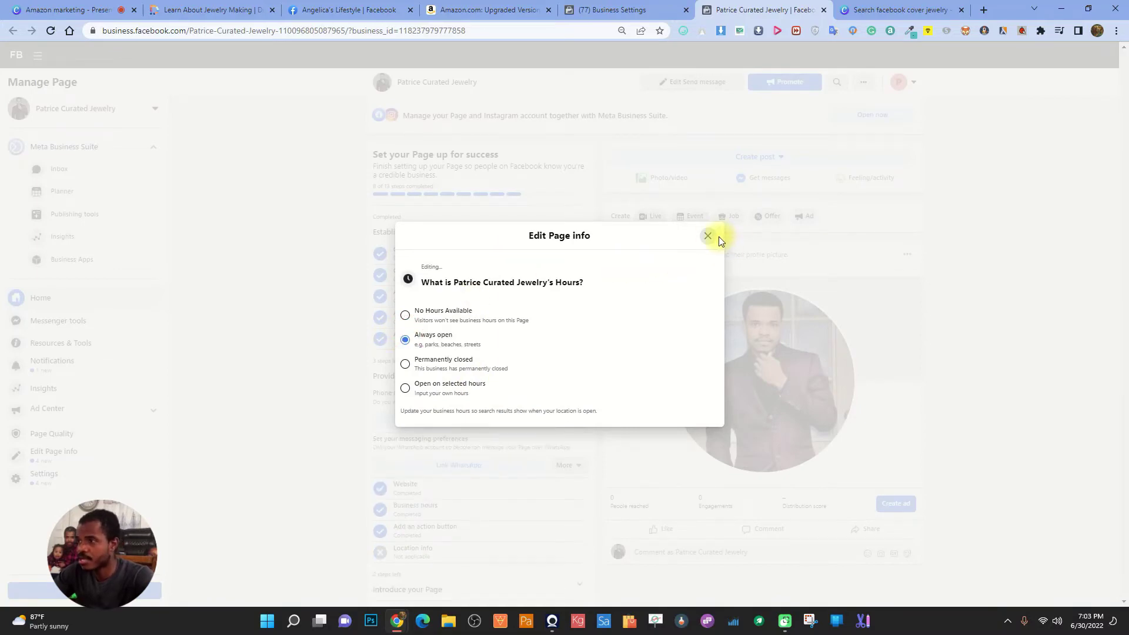
click(716, 237)
scroll(539, 441, down, 1)
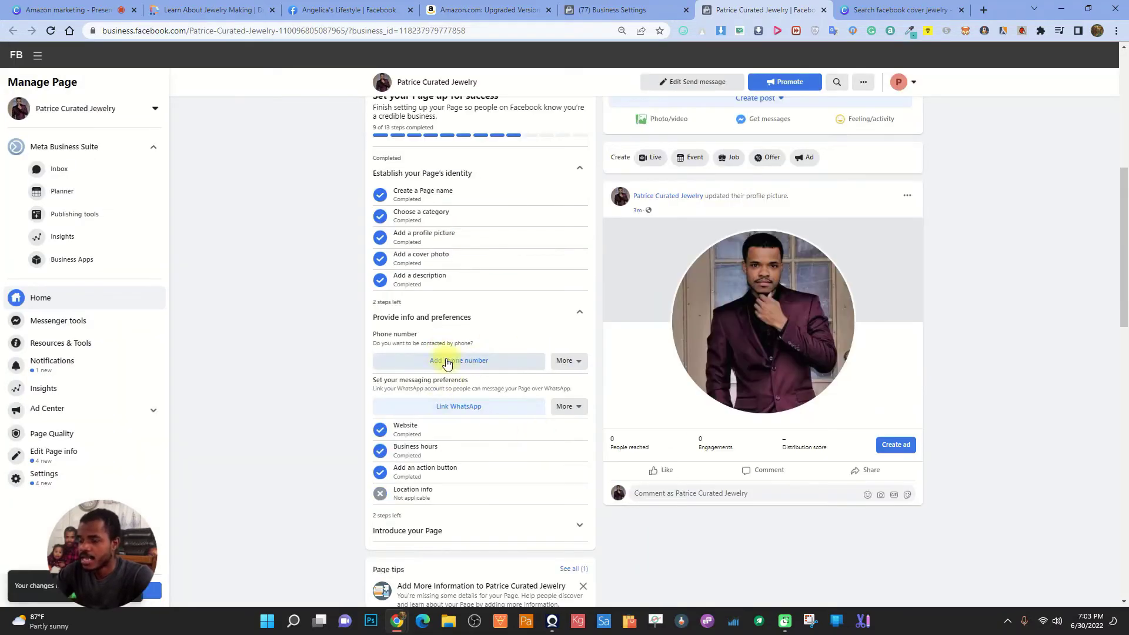
click(567, 363)
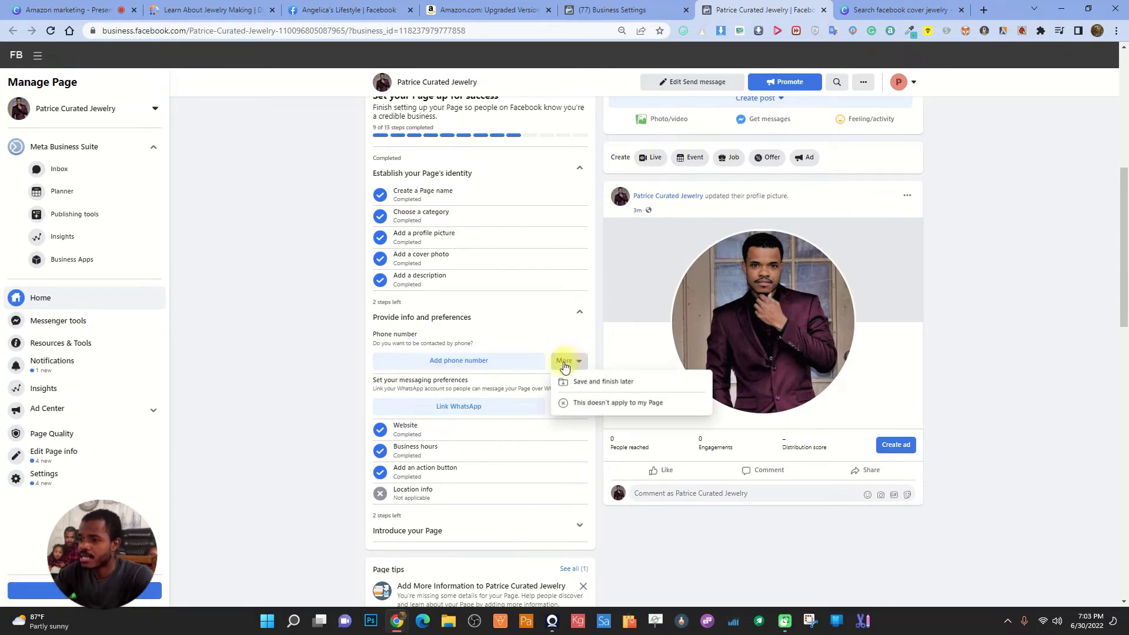
click(484, 363)
click(506, 353)
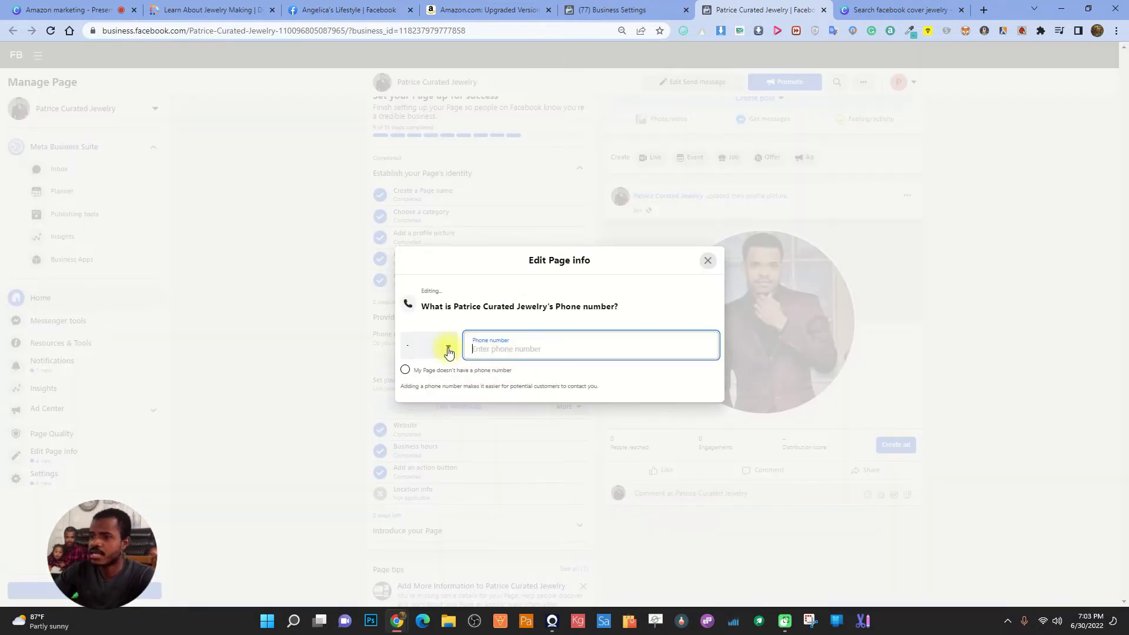
click(411, 348)
text(+1)
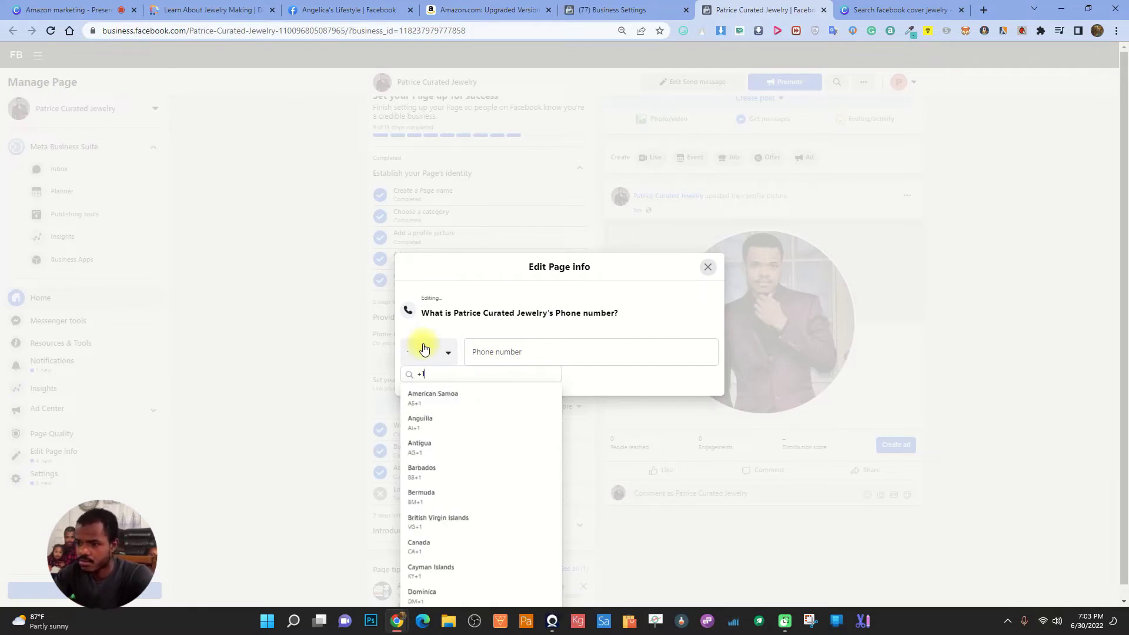
scroll(476, 471, down, 1)
scroll(426, 577, down, 5)
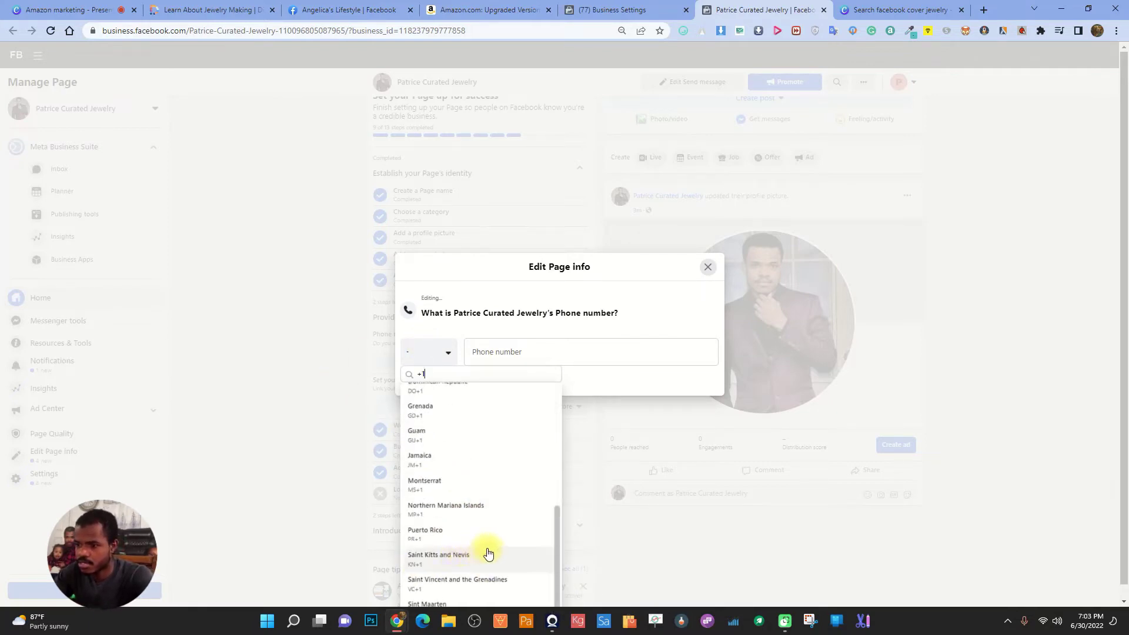
click(431, 579)
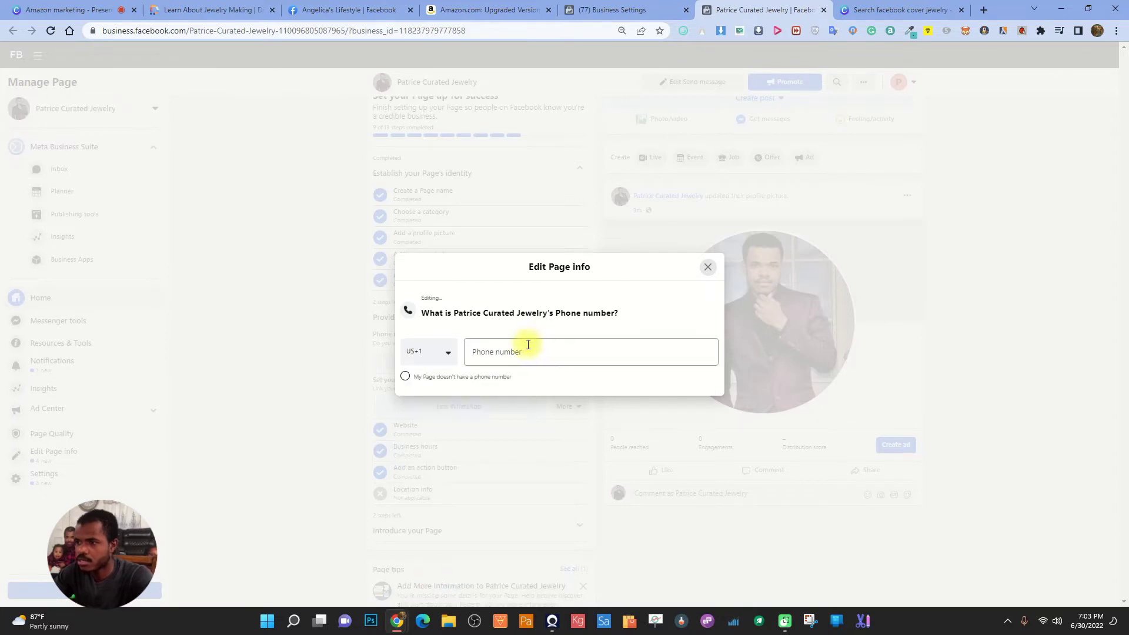
click(525, 343)
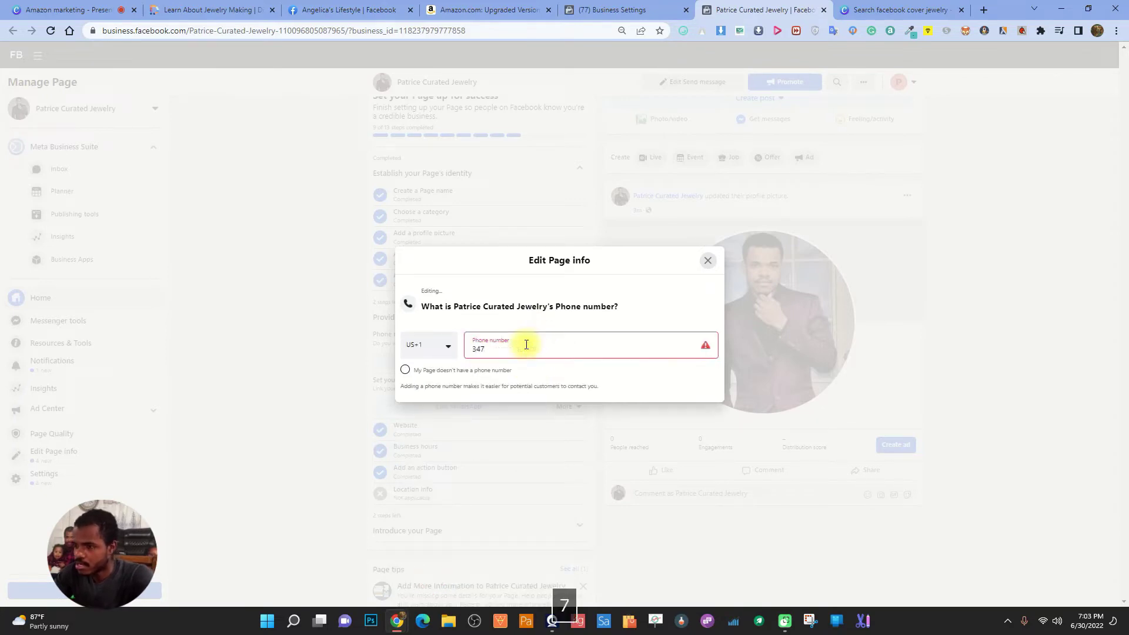
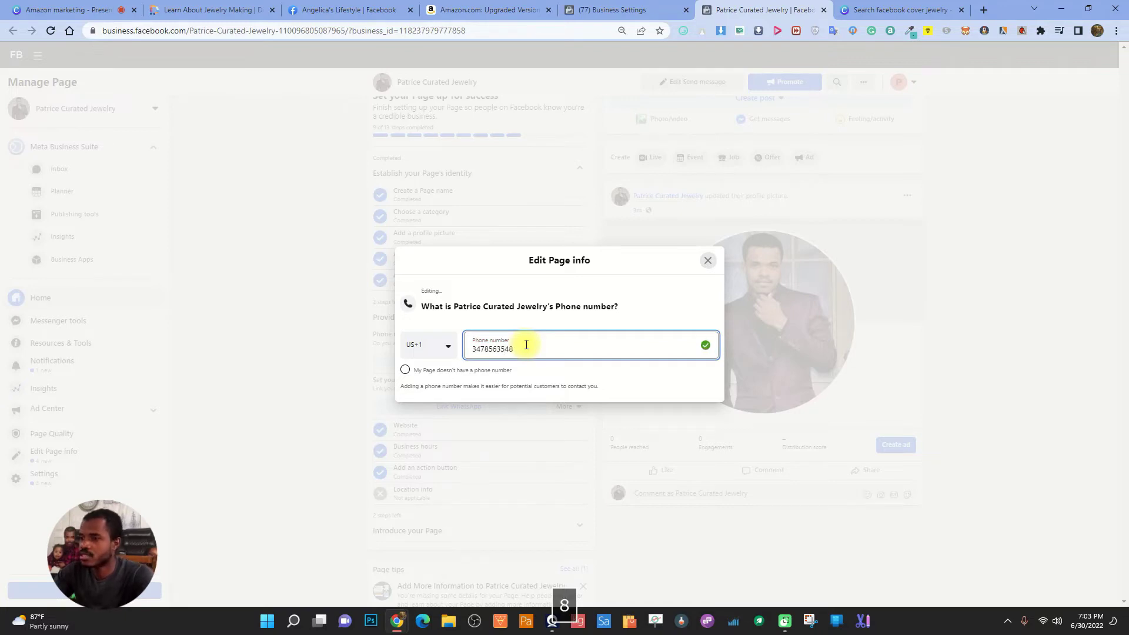
click(584, 266)
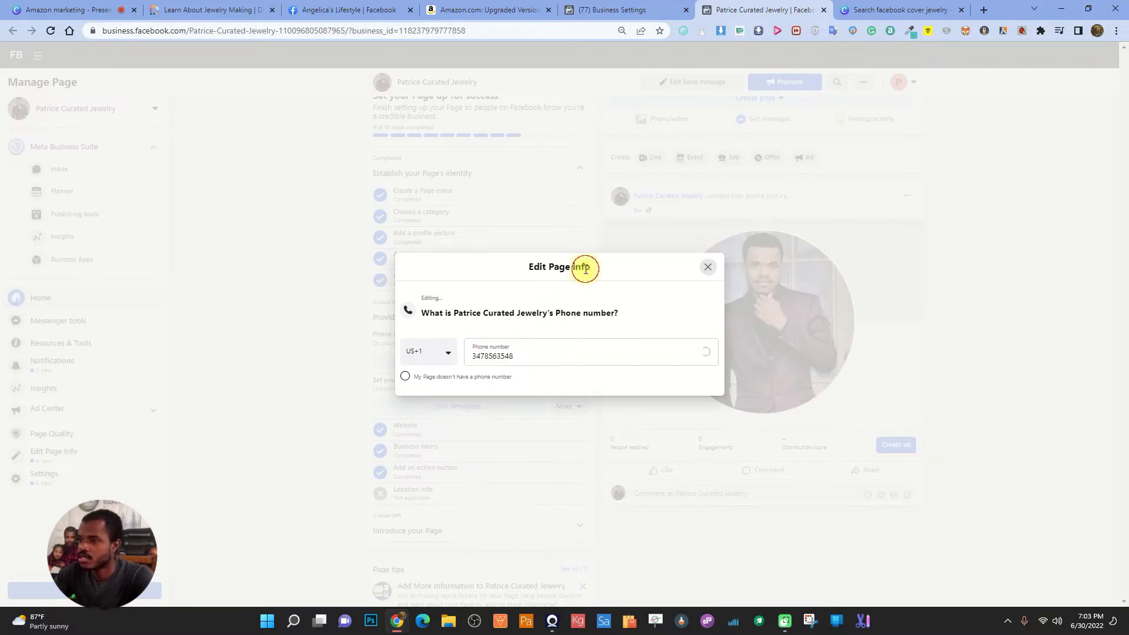
click(709, 270)
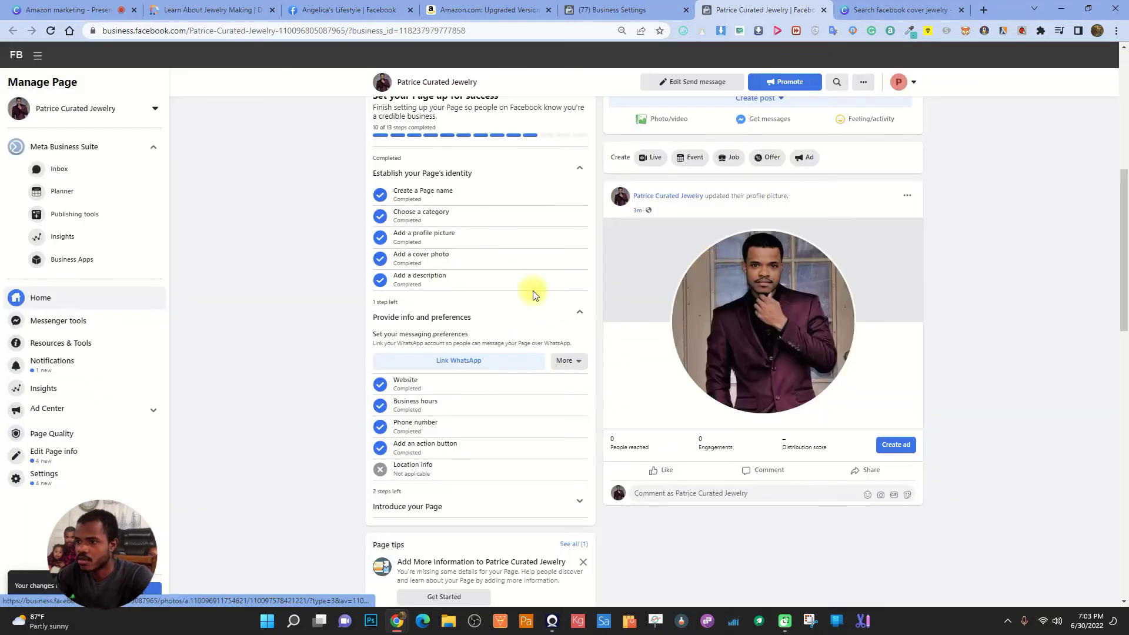
Mark messaging preferences as not applicable and expand the Introduce your Page steps
click(571, 360)
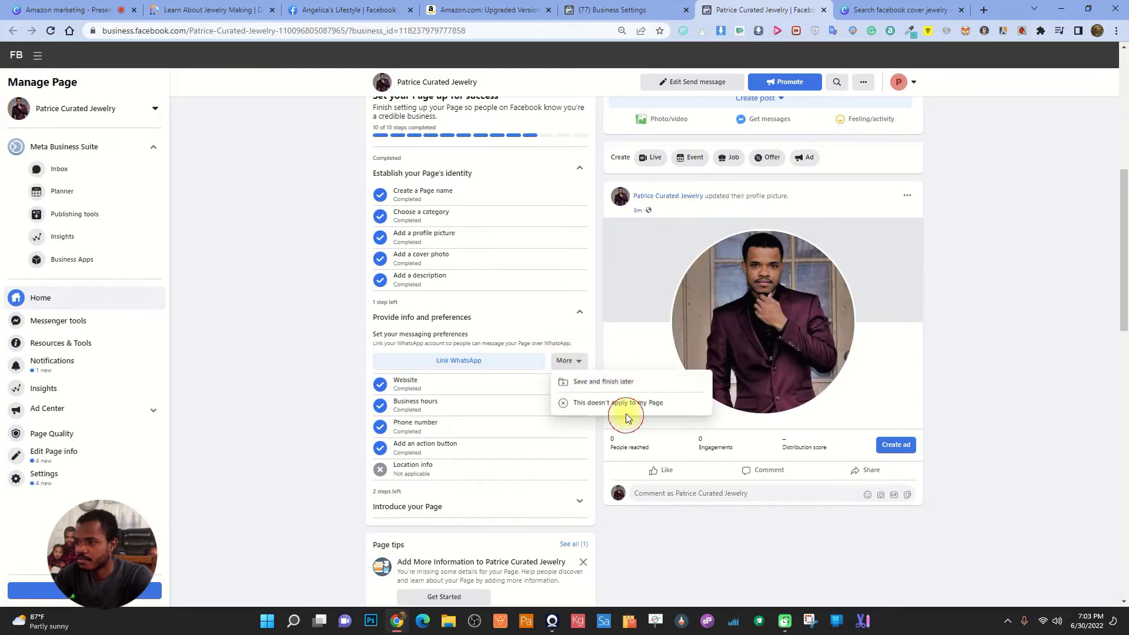
click(609, 401)
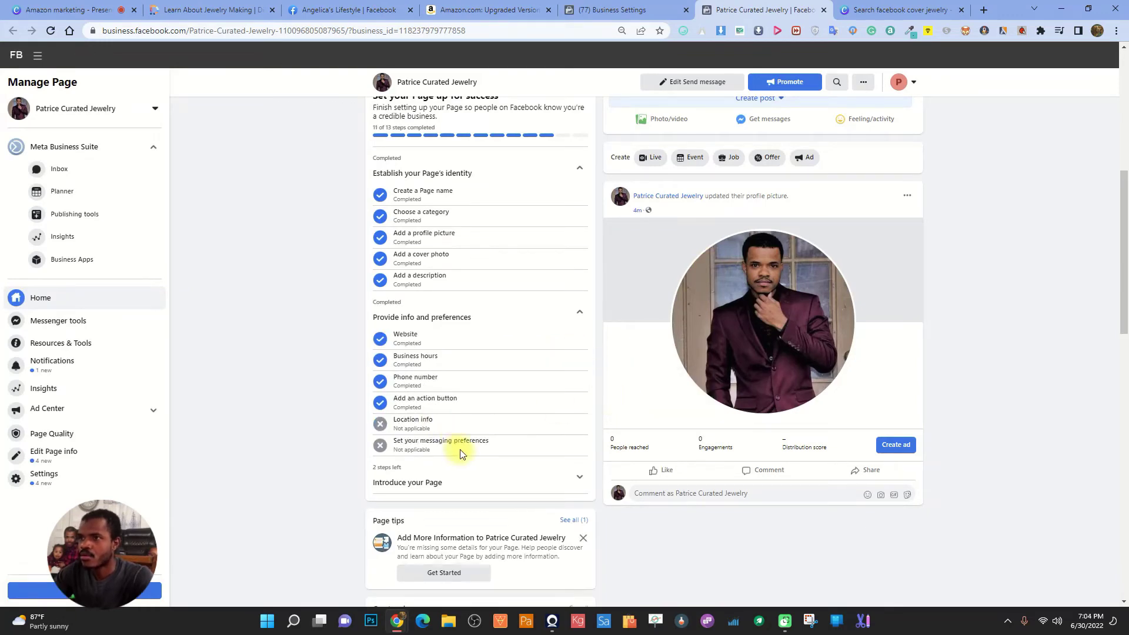
scroll(459, 454, up, 2)
scroll(464, 448, down, 3)
scroll(465, 448, up, 3)
drag(374, 244, 399, 246)
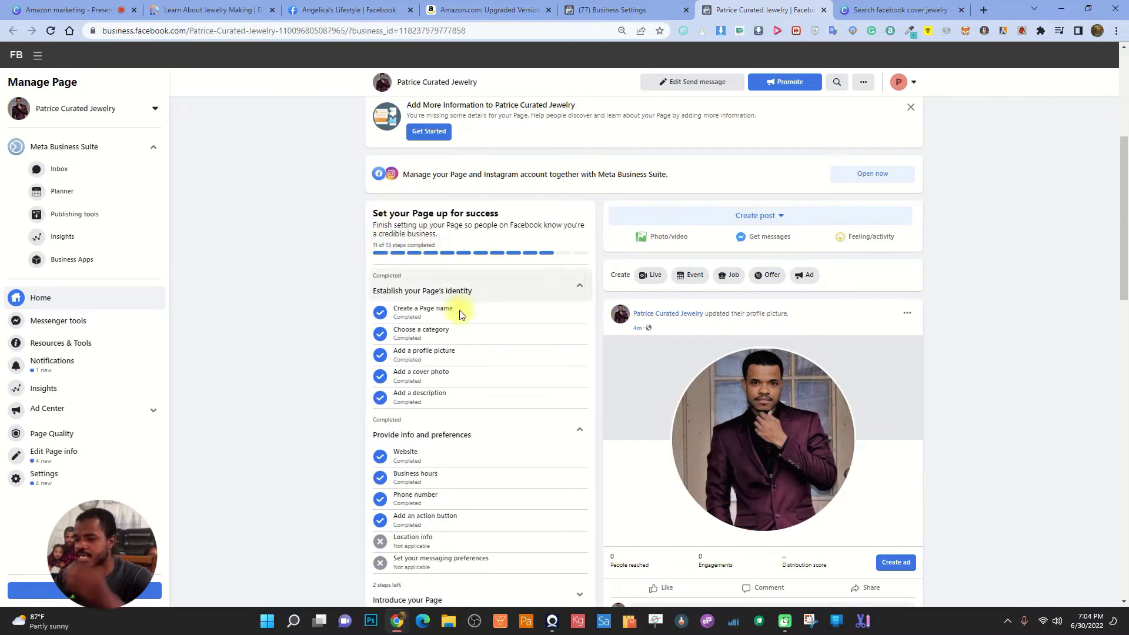
scroll(449, 270, down, 4)
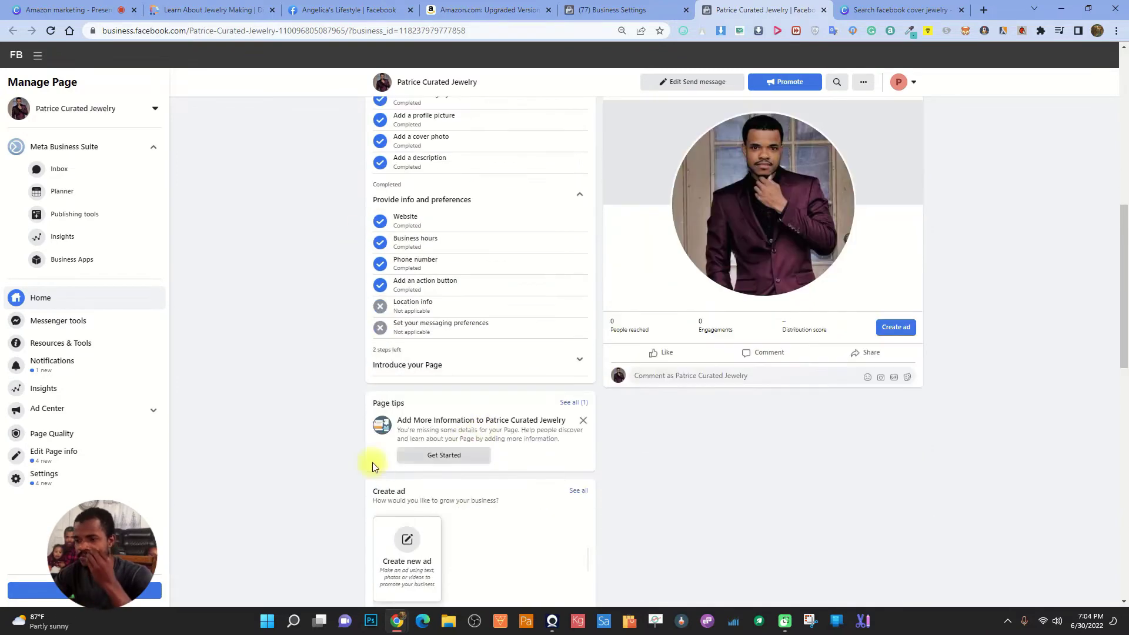
click(463, 359)
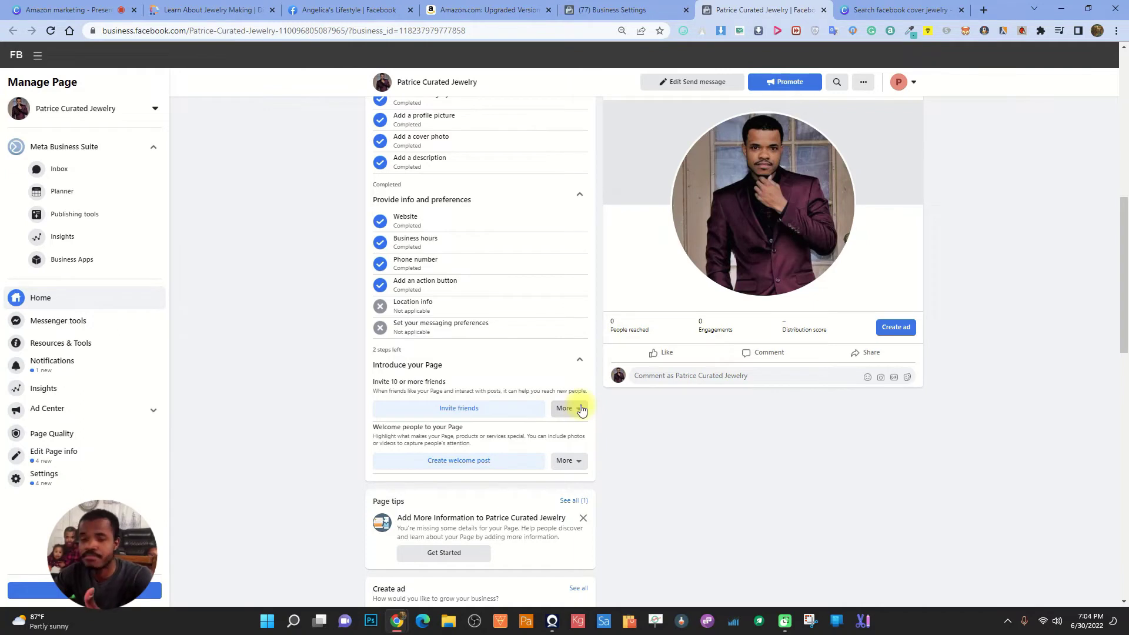
Skip the Invite 10 or more friends step, marking it complete
click(581, 410)
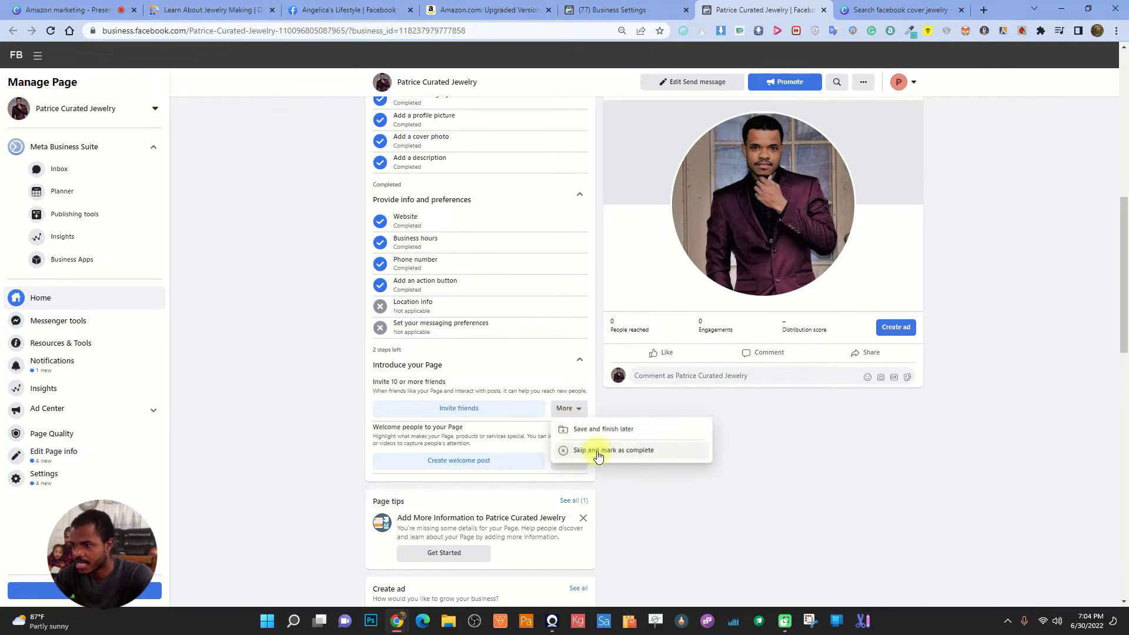
click(632, 458)
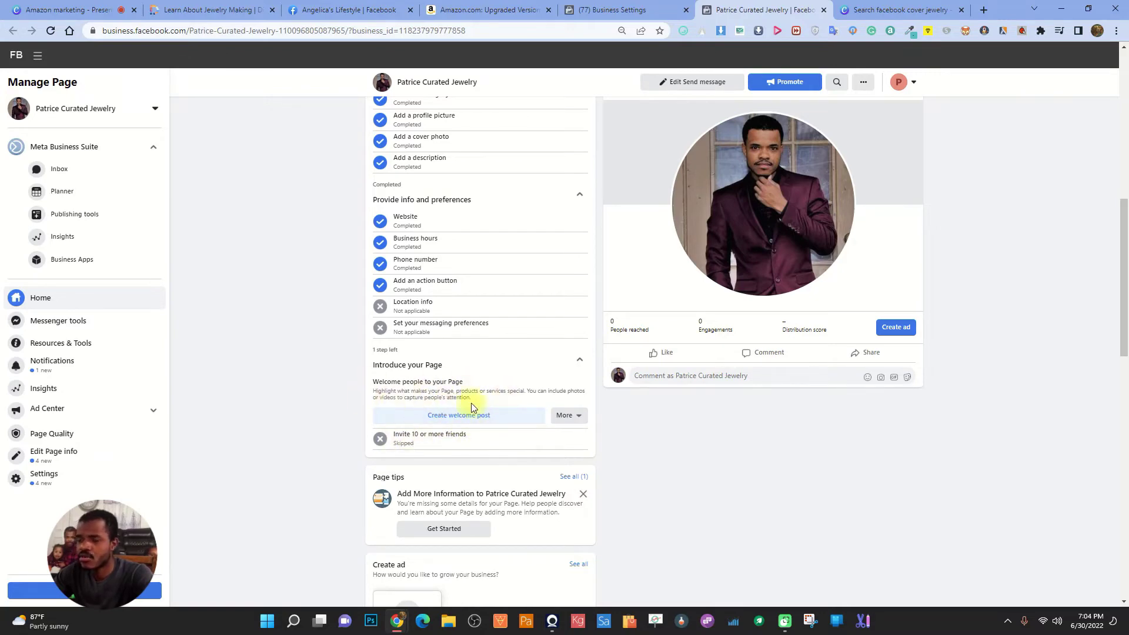
click(899, 5)
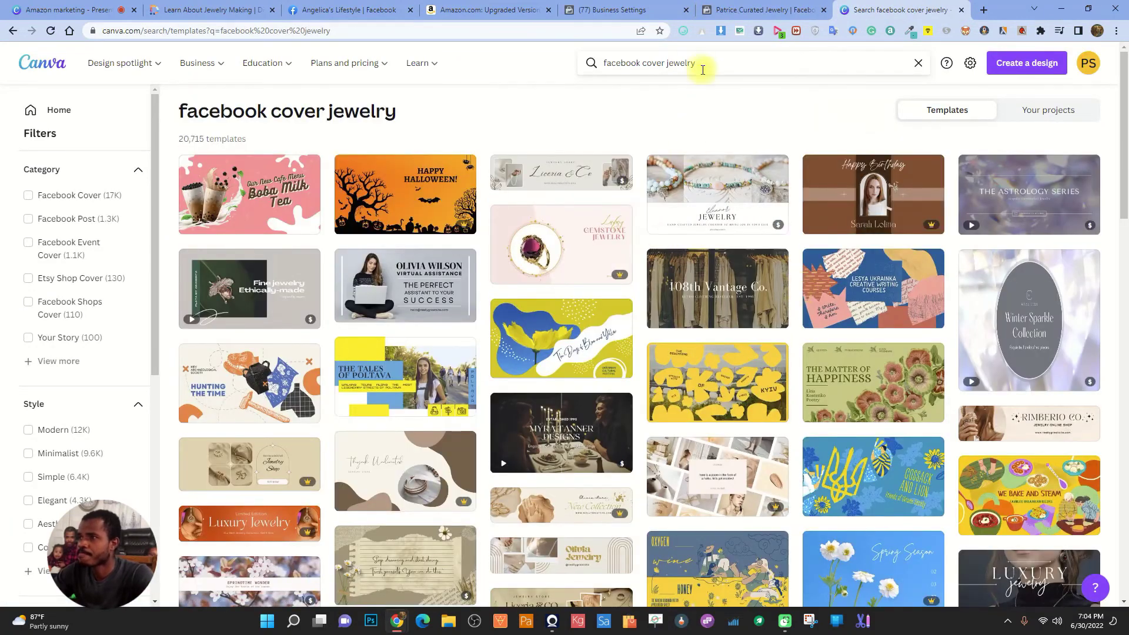
Search Canva templates for 'facebook post quotes'
click(651, 59)
text(faceboook post)
key(Return)
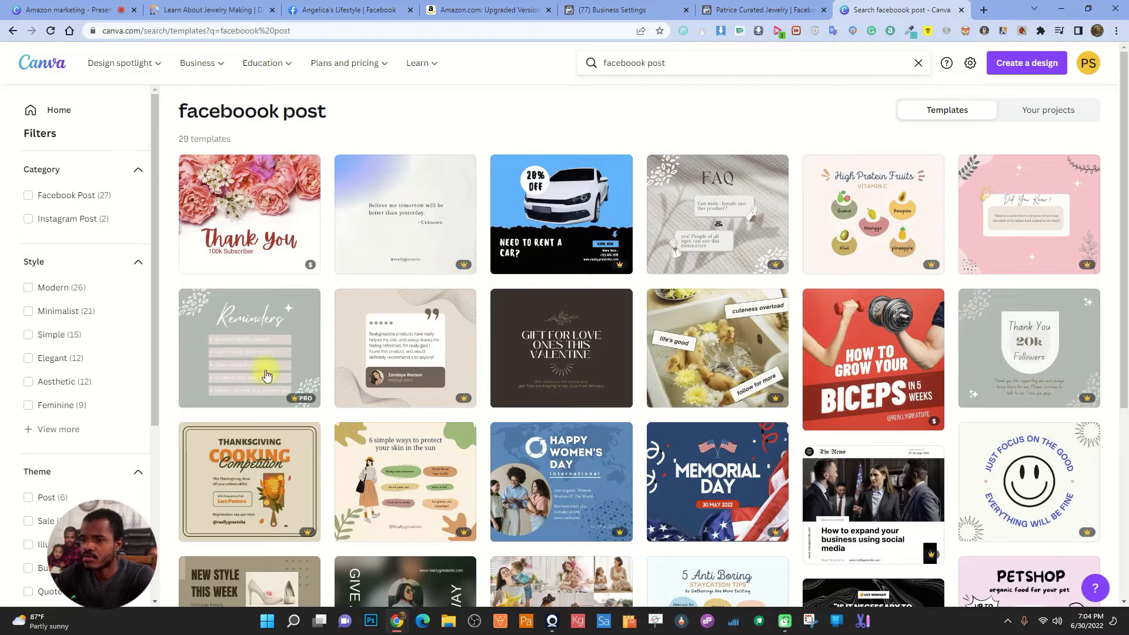
scroll(329, 336, down, 2)
scroll(471, 329, up, 2)
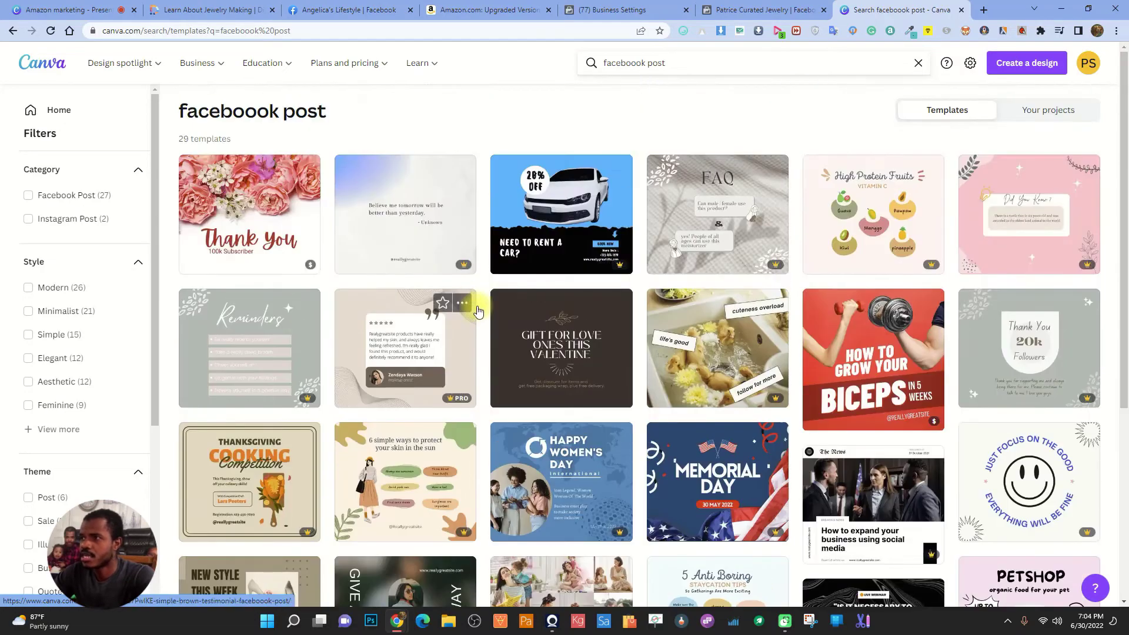
click(640, 62)
key(BackSpace)
text(quotes)
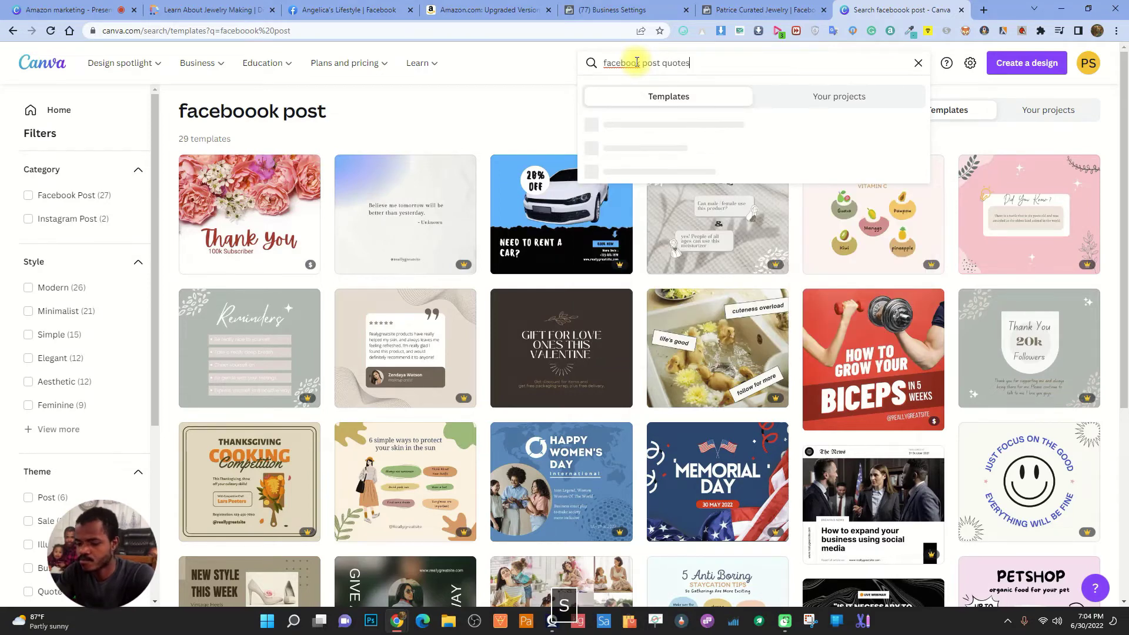
key(Return)
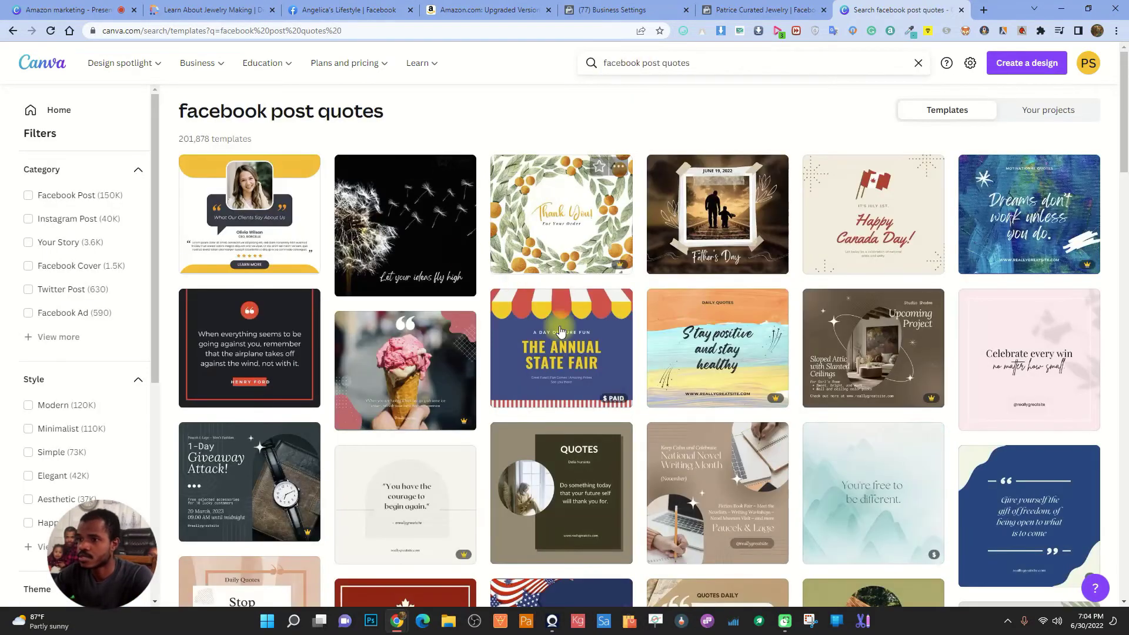
Download the dandelion quote template as a PNG
click(405, 203)
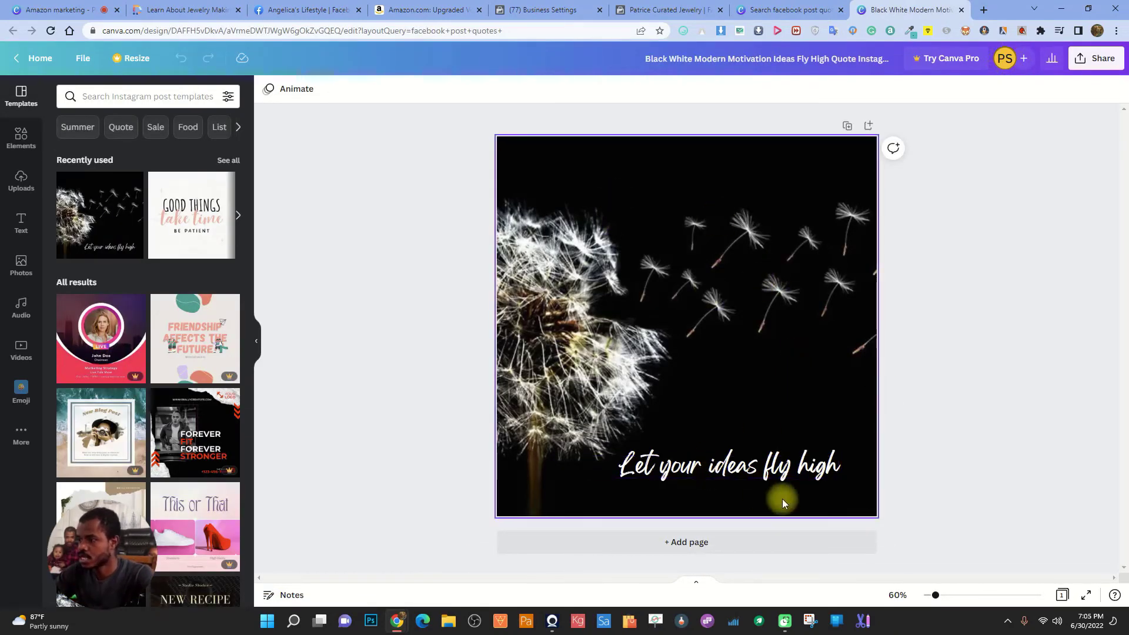
click(1115, 62)
click(995, 339)
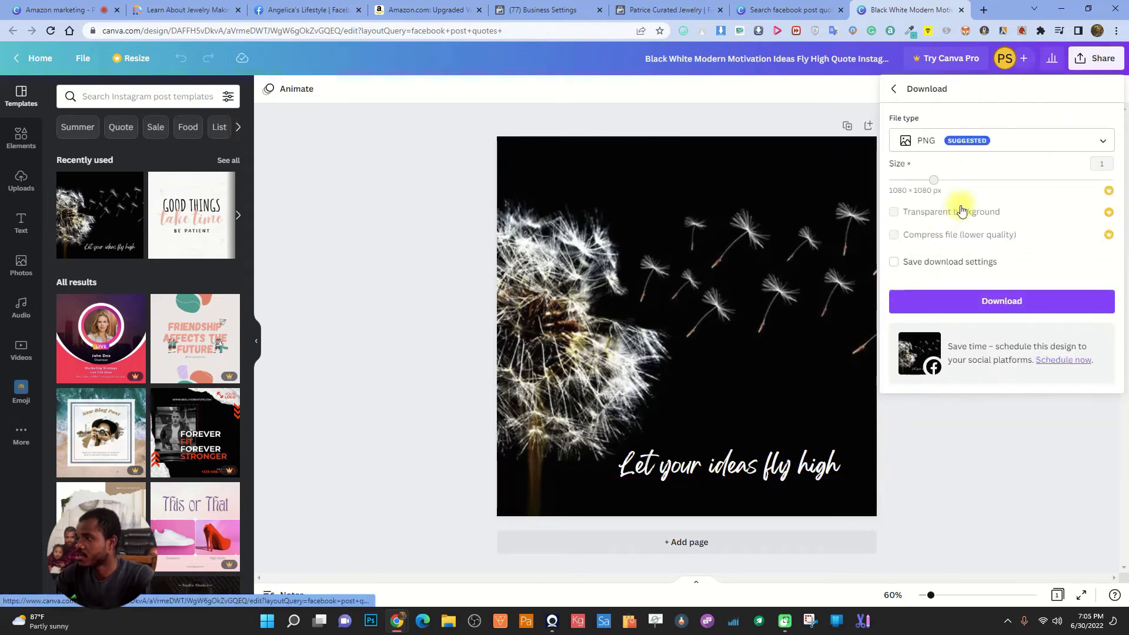
click(1009, 307)
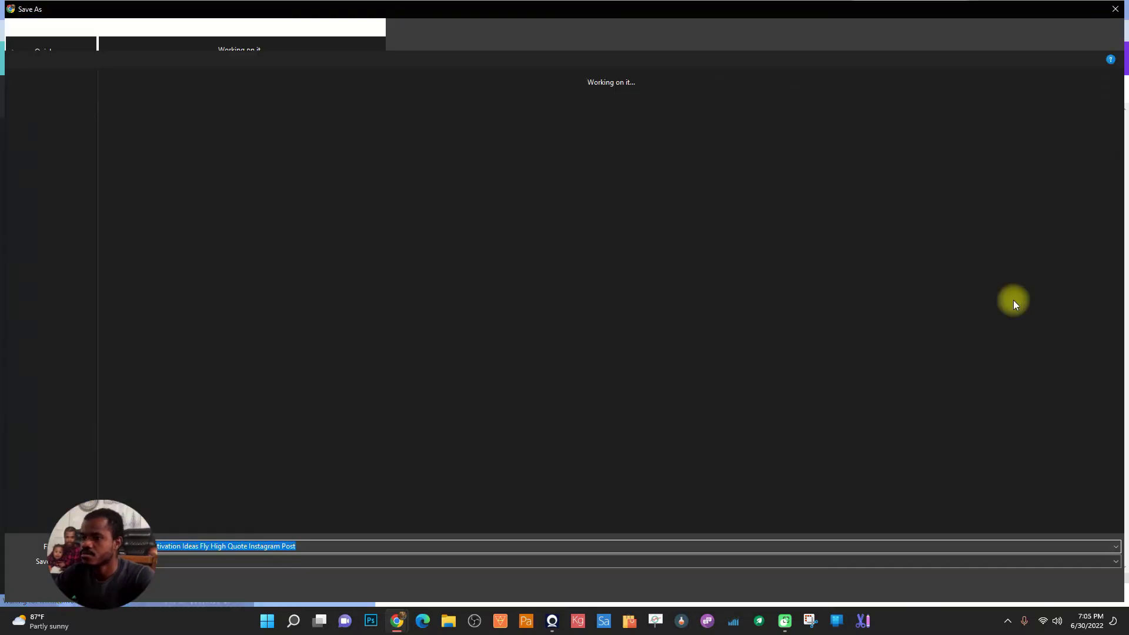
key(Return)
Copy the 'Let your ideas fly high' quote and start a new Facebook Page post
click(718, 448)
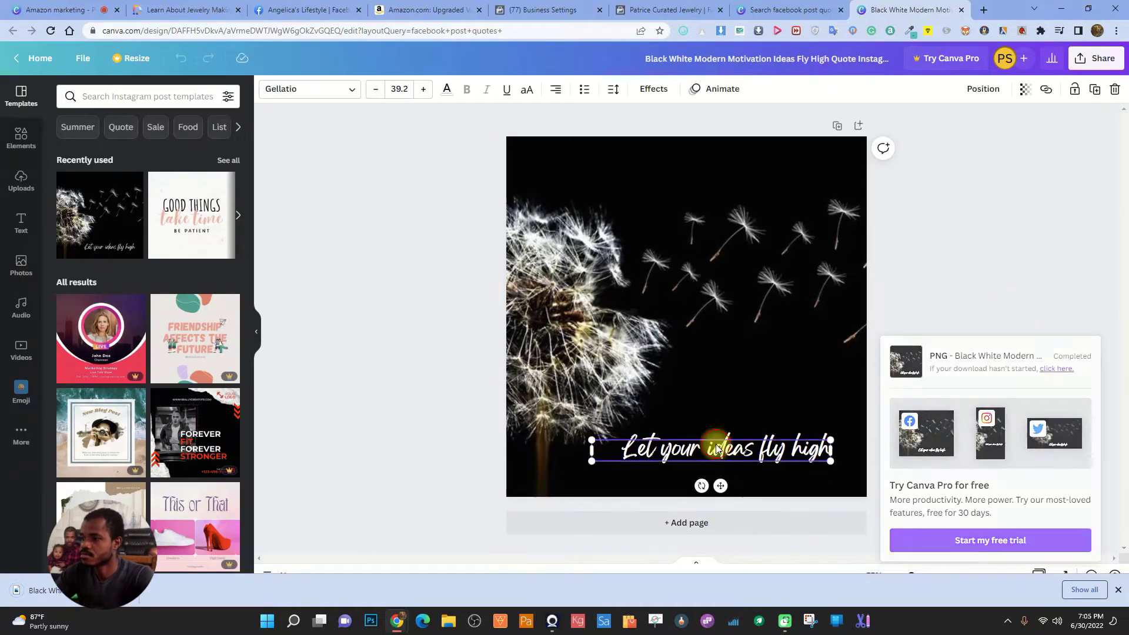
click(719, 446)
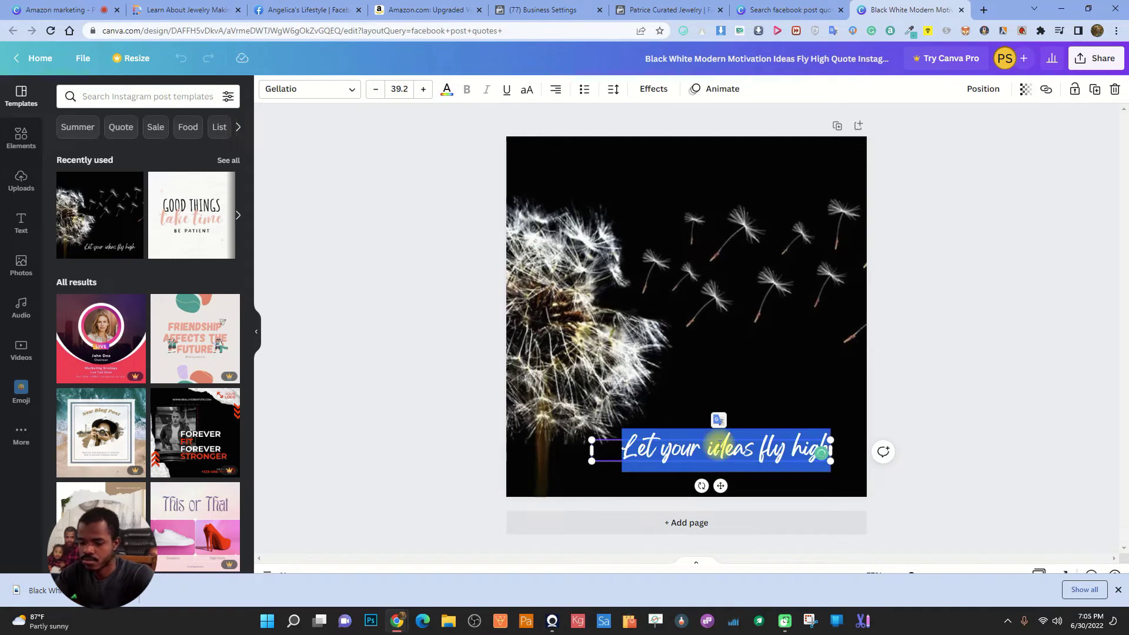
key(ctrl+c)
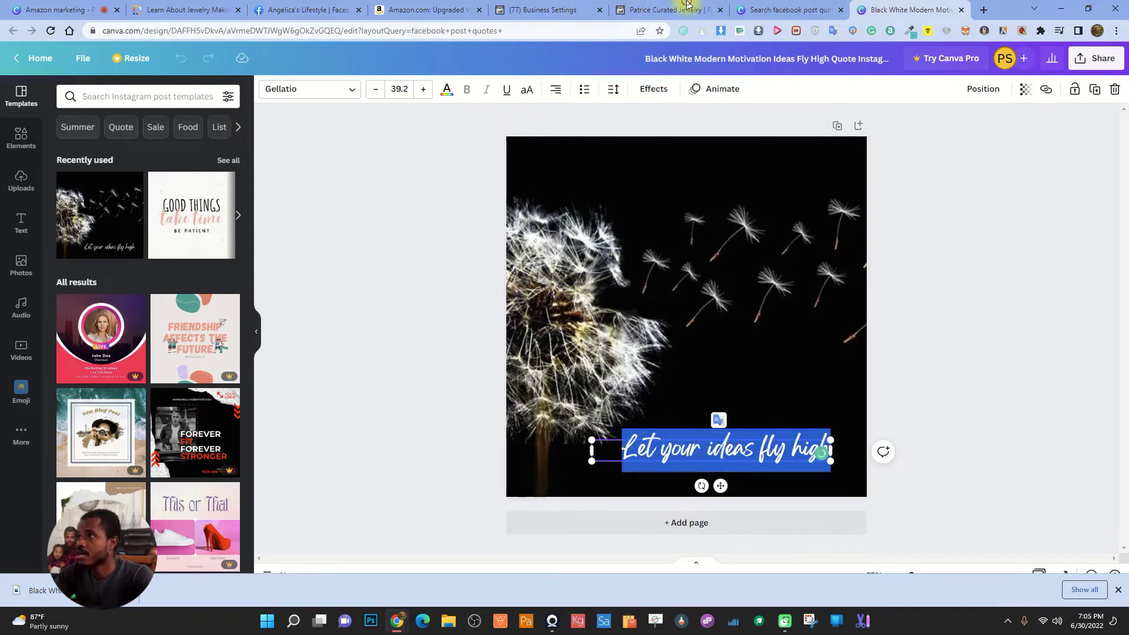
click(670, 10)
click(455, 414)
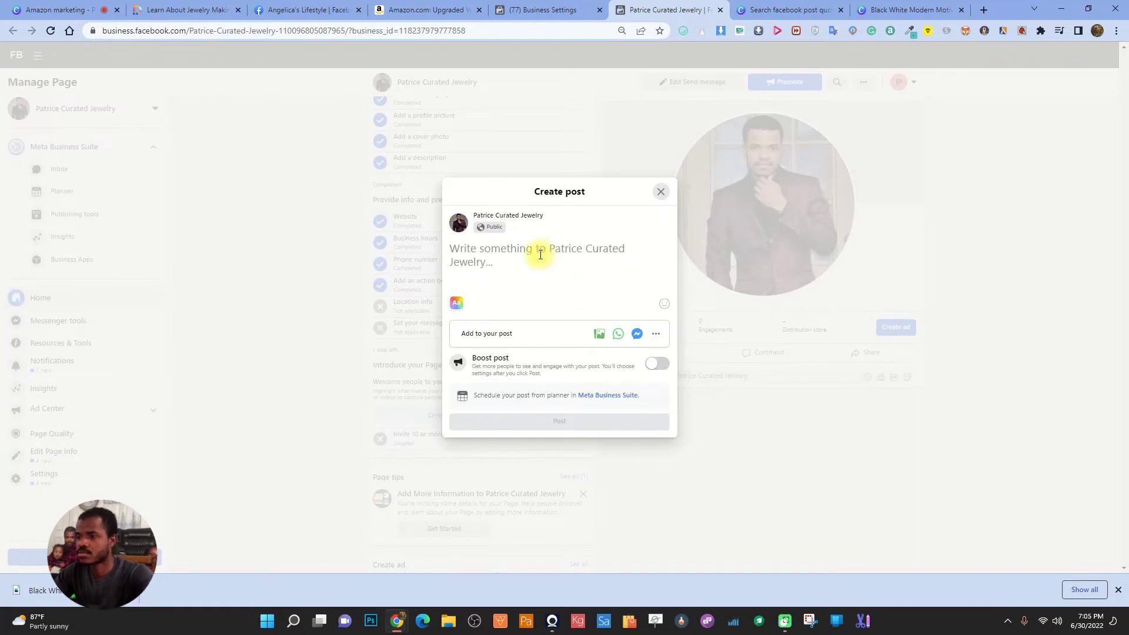
Paste the quote as the caption and attach the downloaded dandelion image
key(ctrl+v)
click(600, 333)
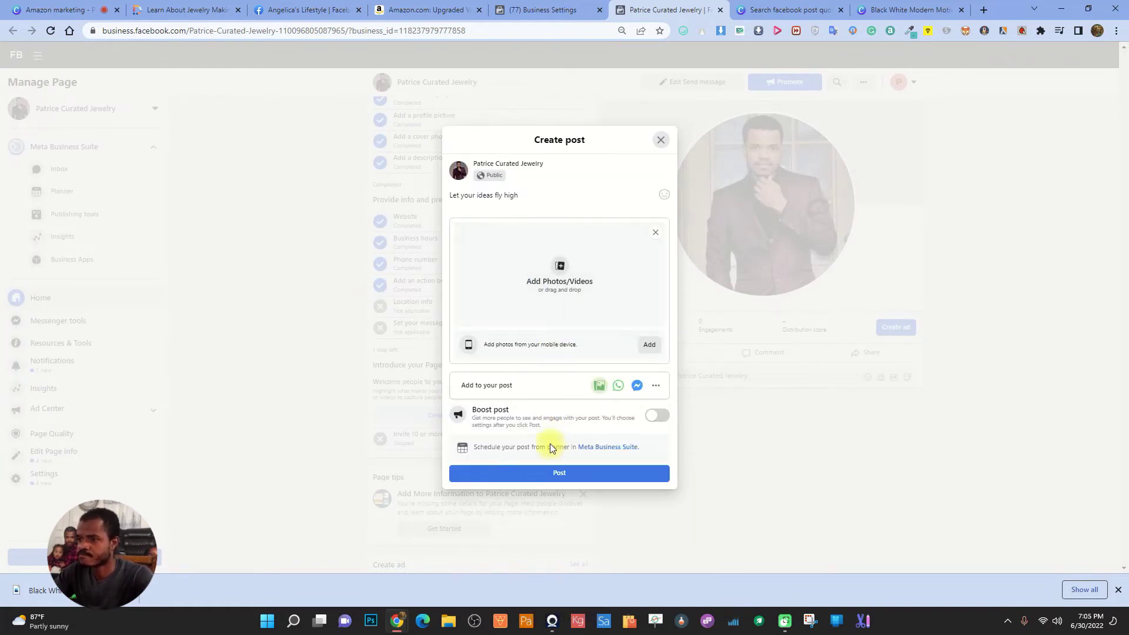
click(569, 288)
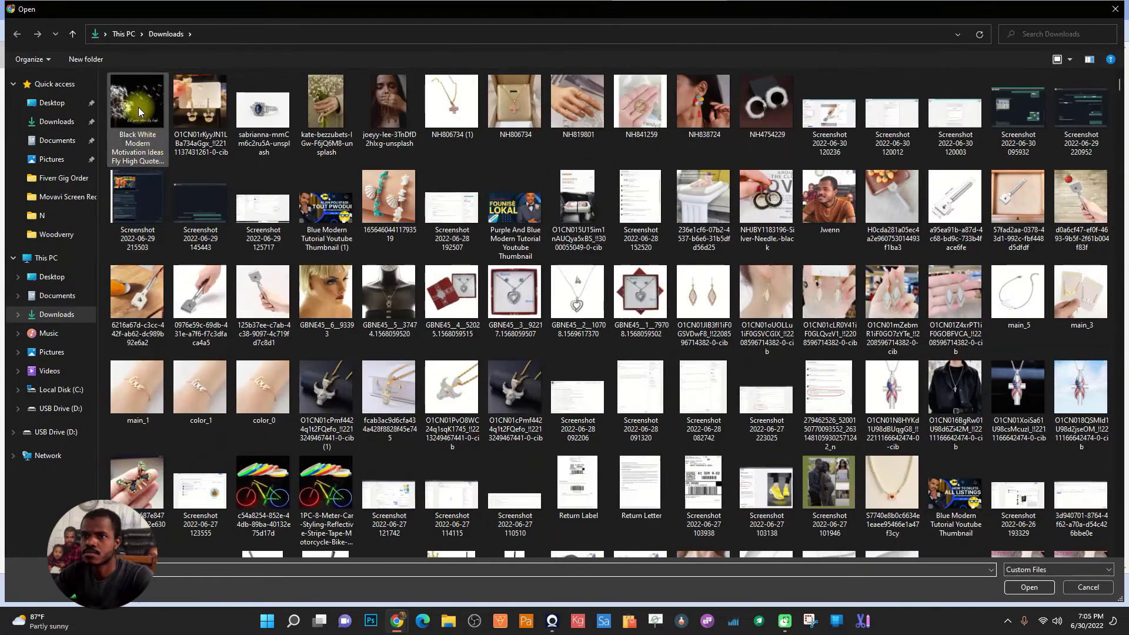
double_click(139, 107)
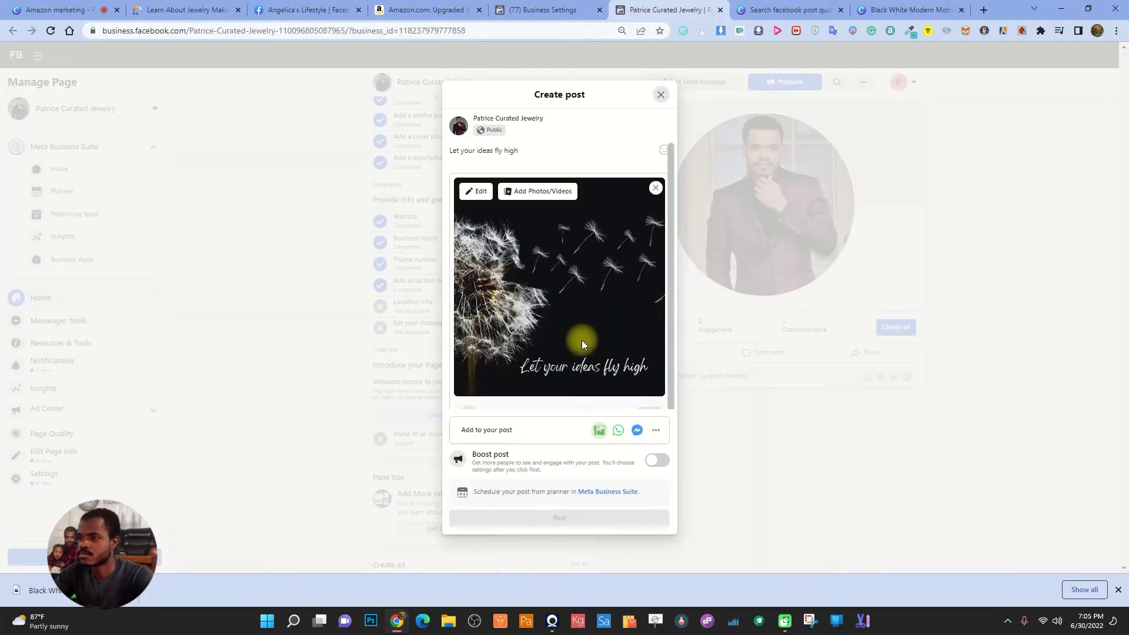
Finish the caption as 'Let your ideas fly high!' with a heart-eyes emoji and publish
click(524, 152)
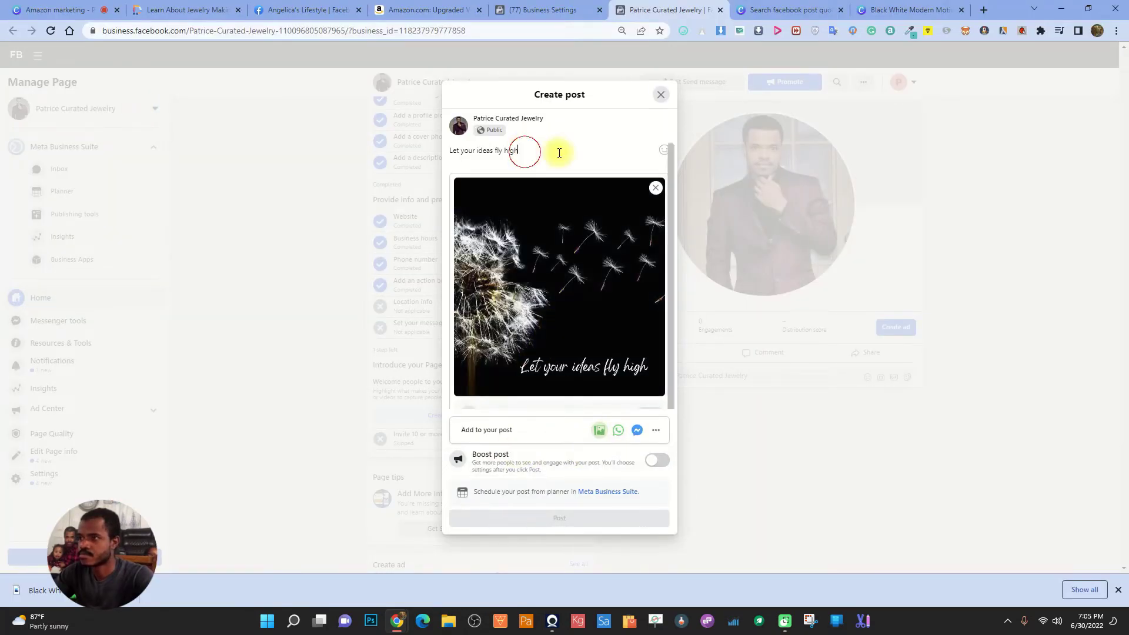
text(!)
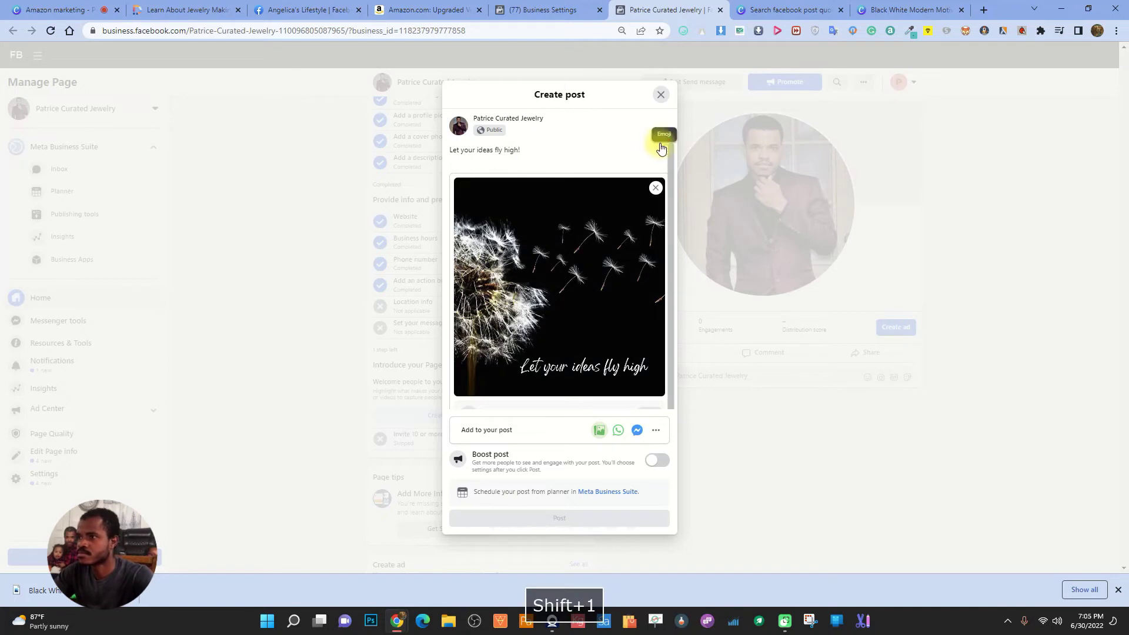
click(663, 150)
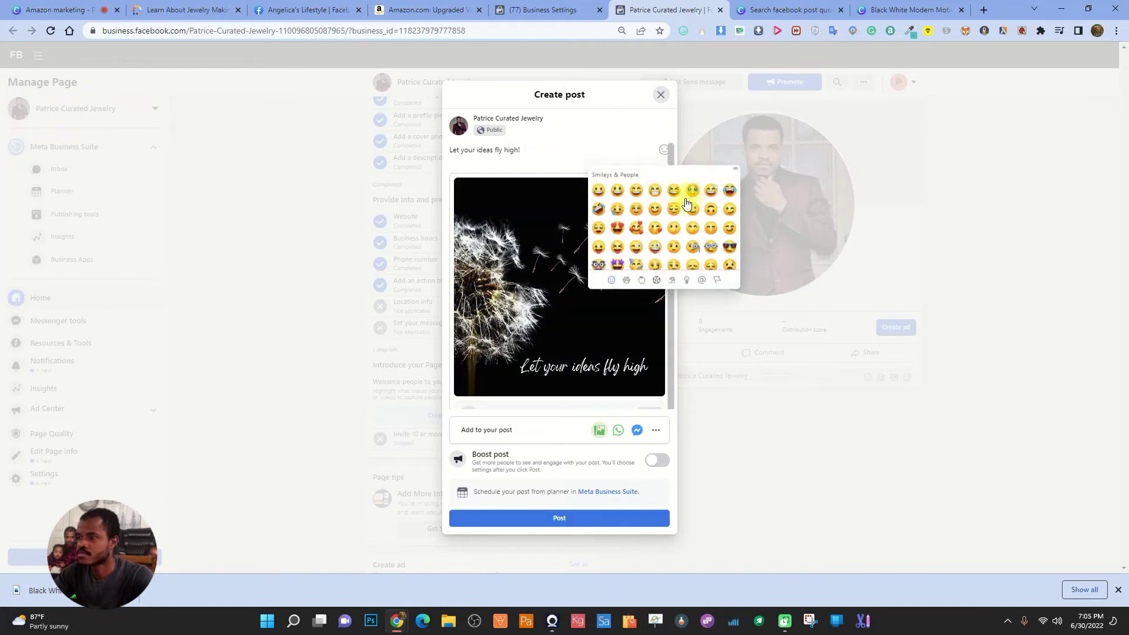
click(617, 227)
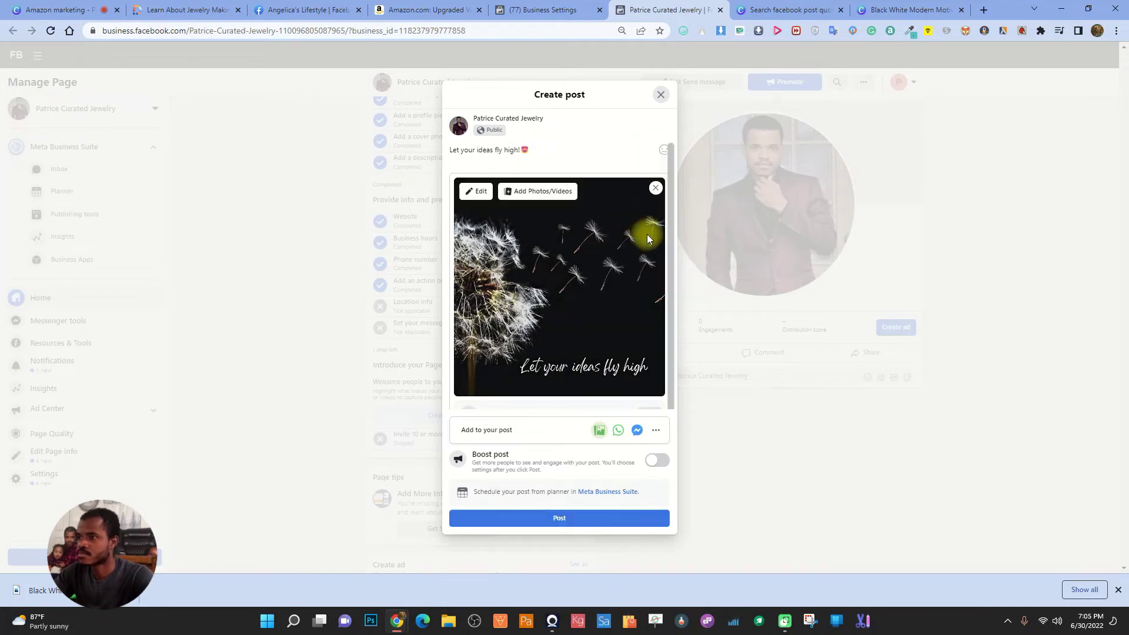
click(562, 517)
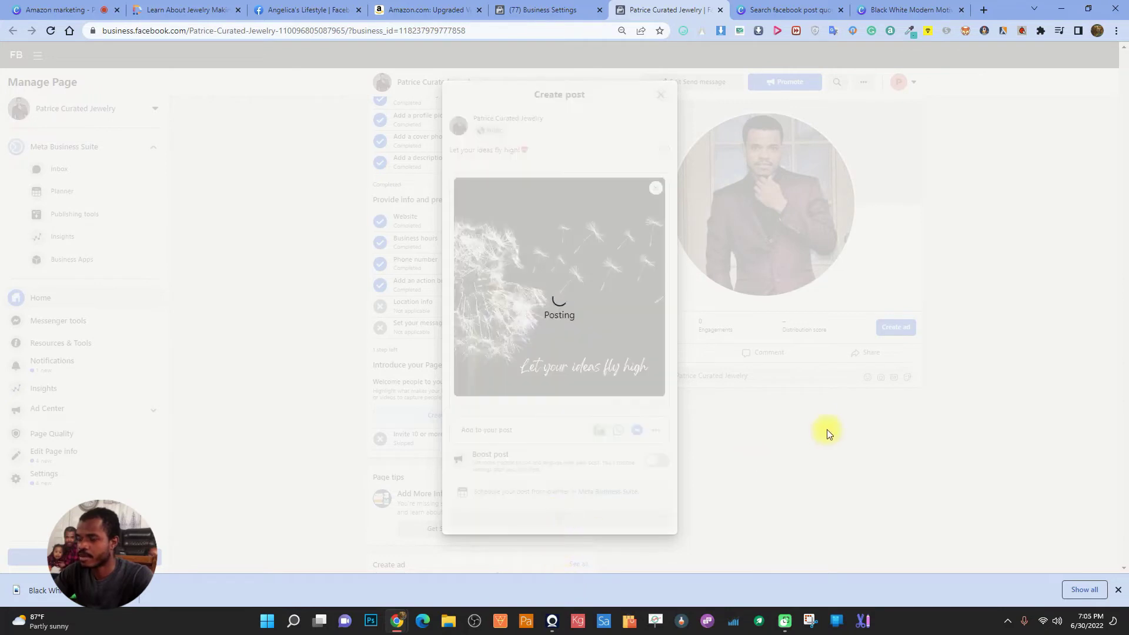
click(1117, 590)
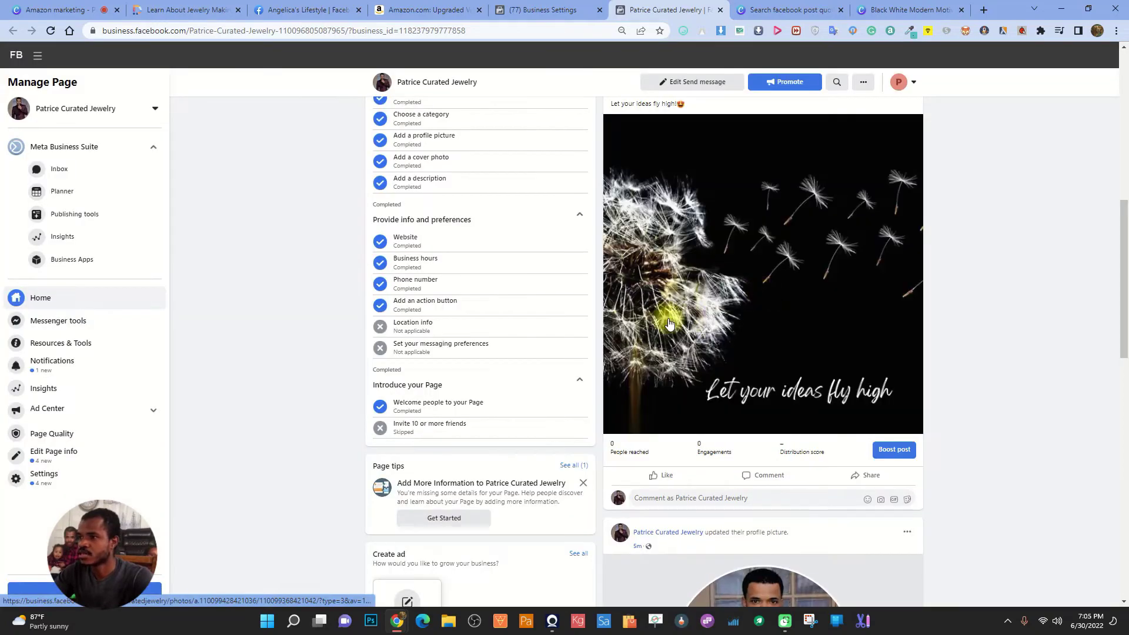
scroll(662, 316, down, 4)
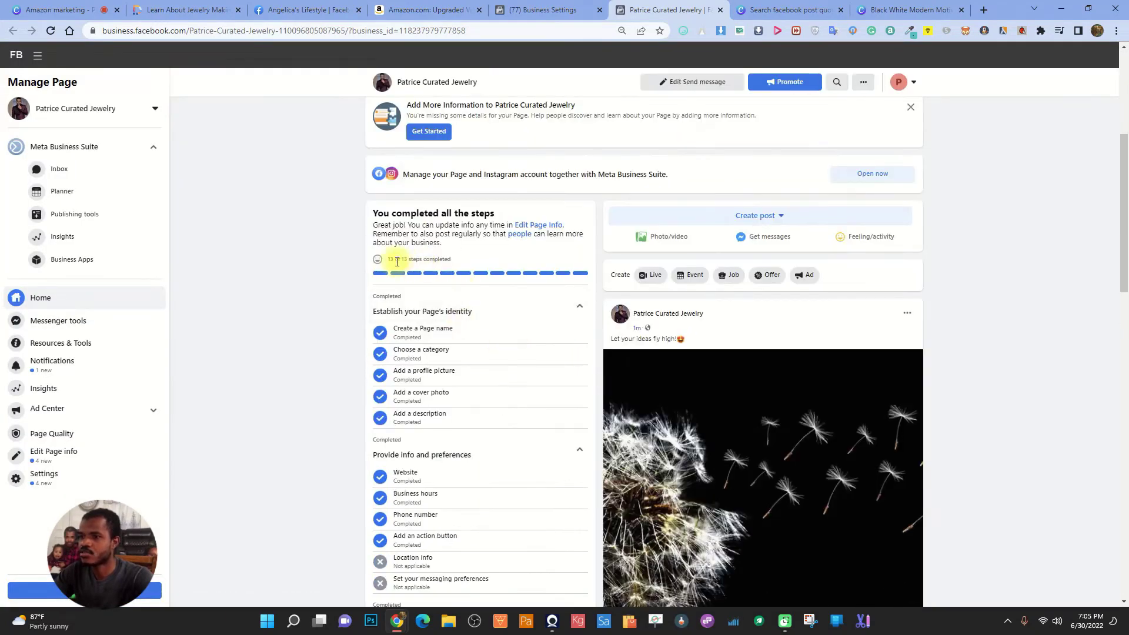
View the jewelry Page as your personal profile
scroll(526, 347, up, 5)
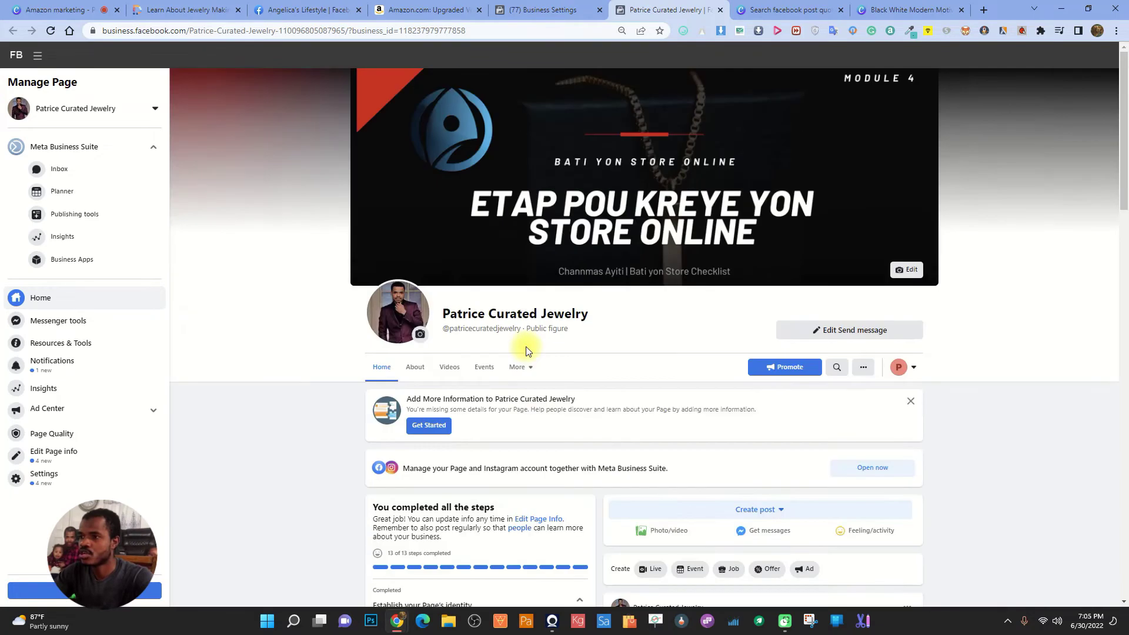
scroll(819, 333, down, 3)
scroll(823, 329, up, 3)
click(905, 367)
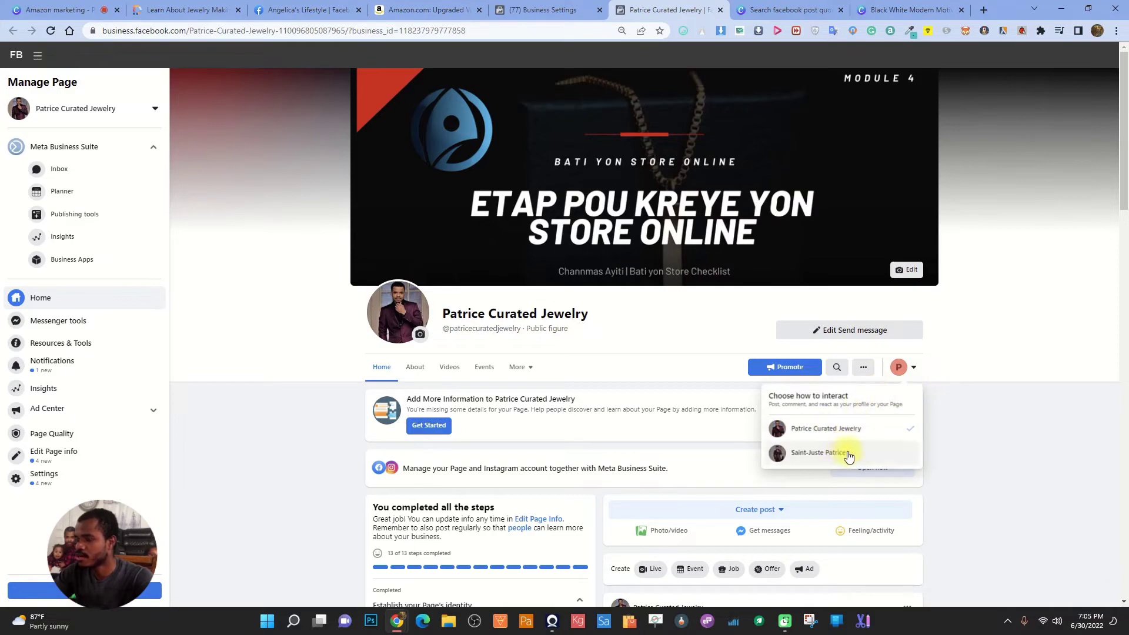
click(849, 454)
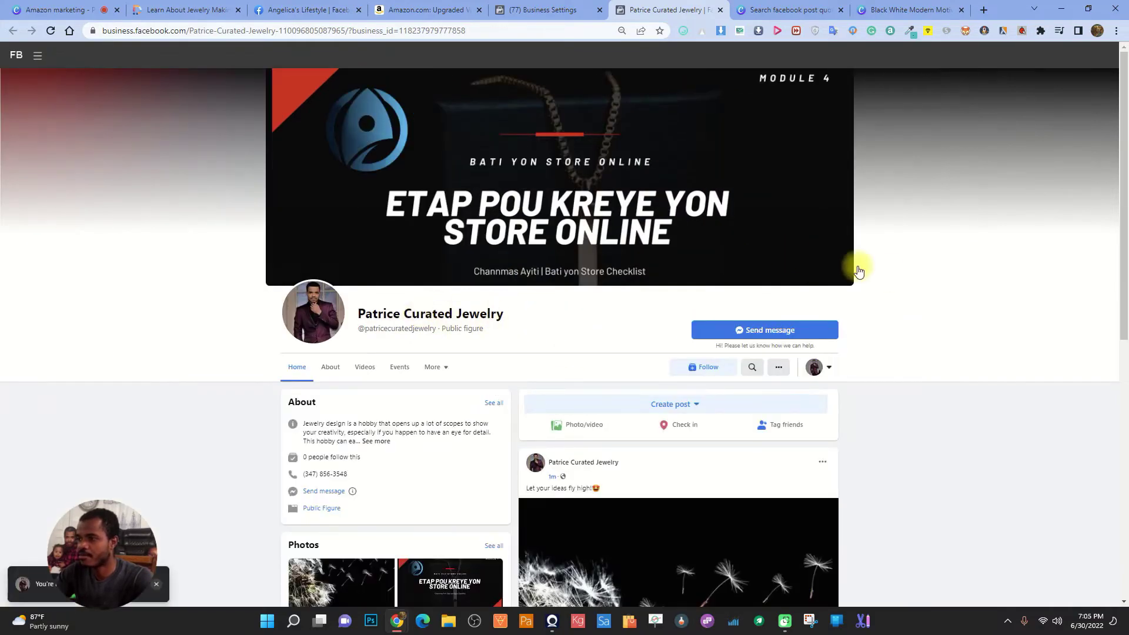
Switch back to acting as the jewelry Page and scroll down to its About details
scroll(854, 268, down, 5)
scroll(545, 247, up, 5)
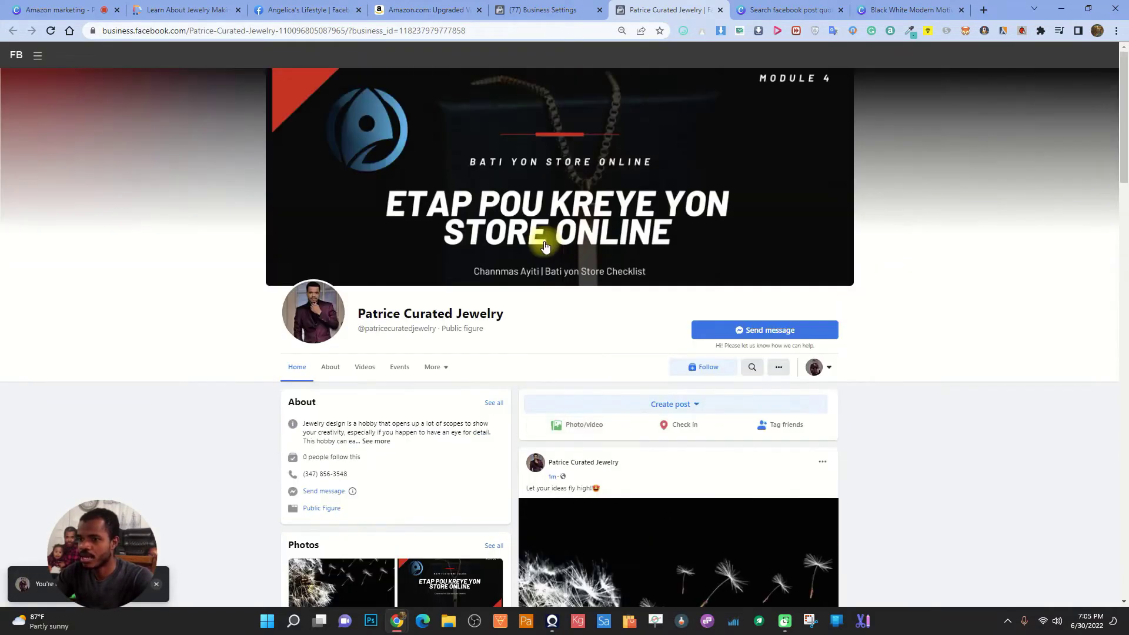
scroll(545, 247, down, 4)
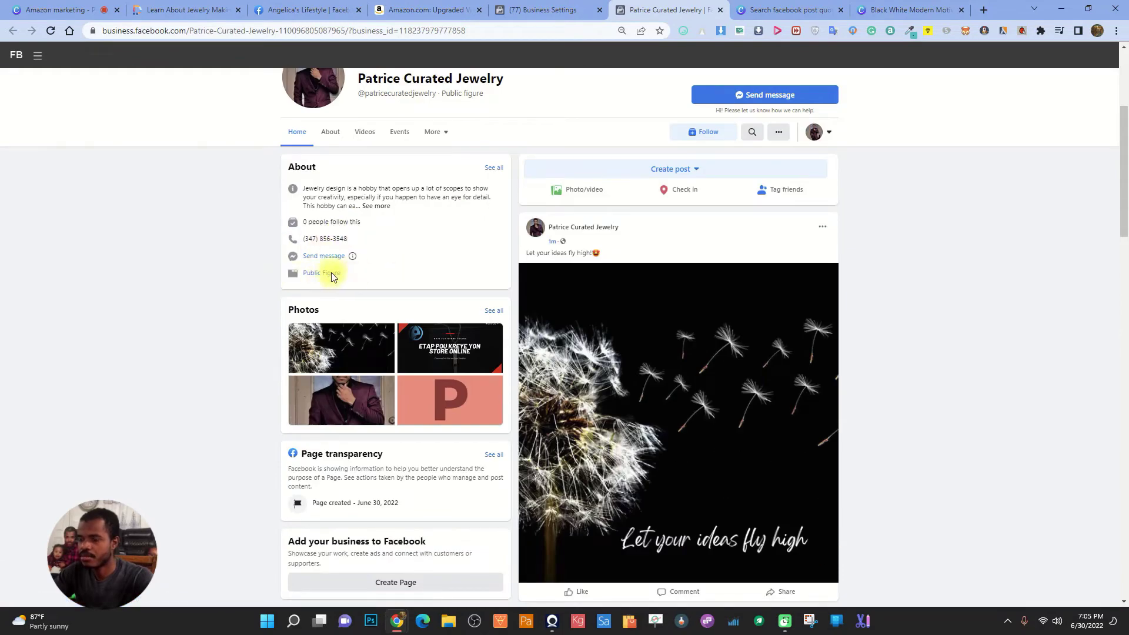
click(825, 138)
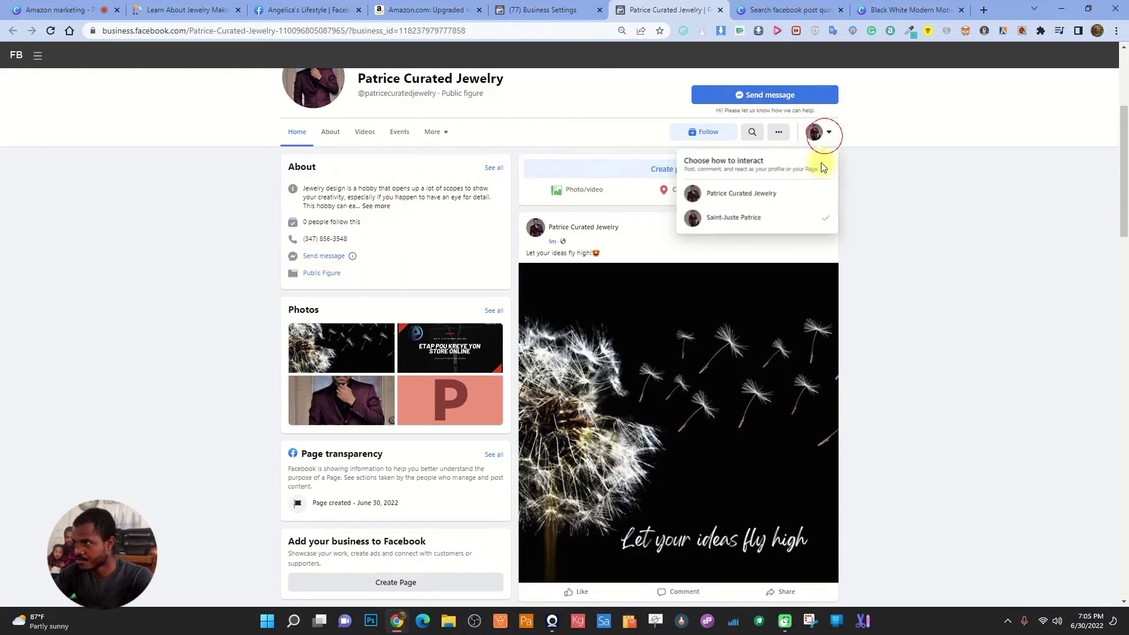
click(731, 192)
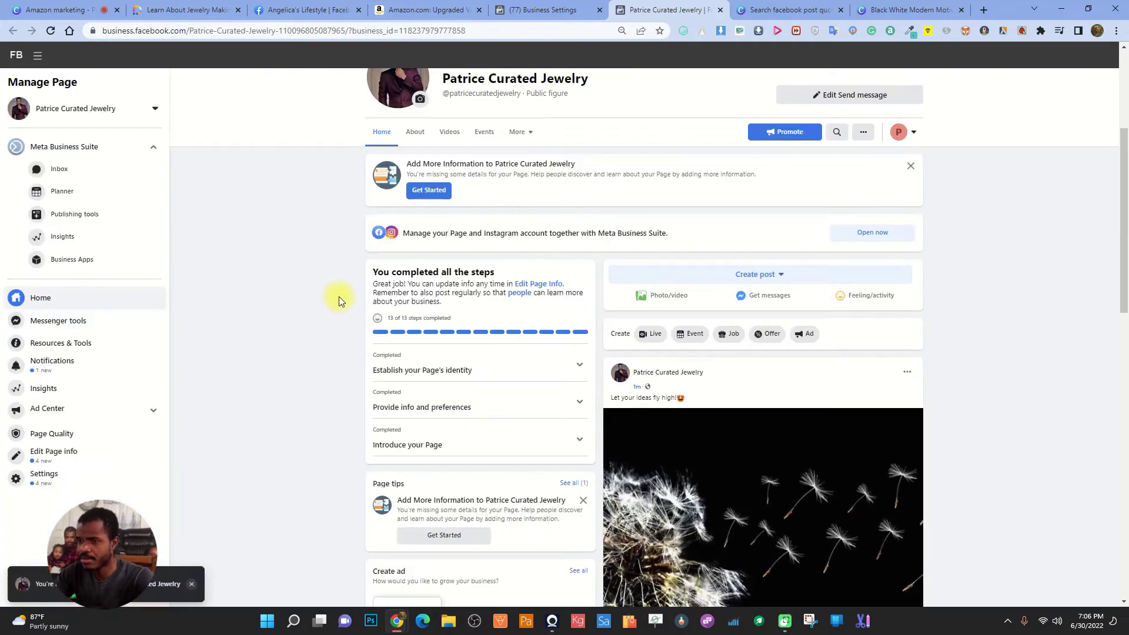
scroll(423, 317, down, 5)
scroll(421, 319, down, 8)
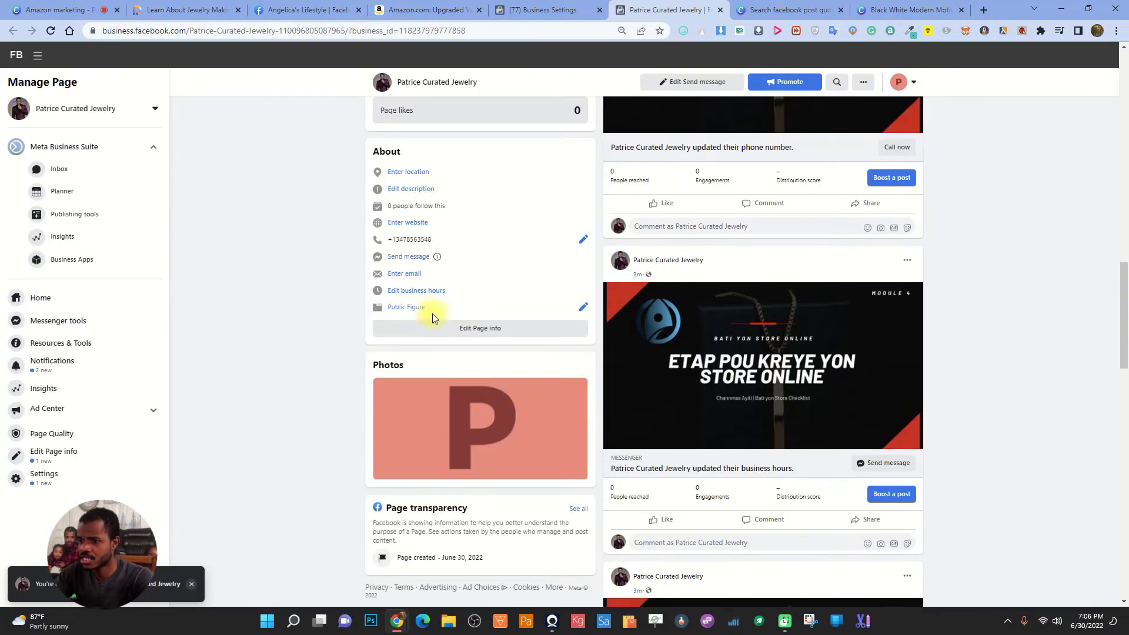
Try typing 'Personal', 'Entr' and 'Busi' as extra categories, then close the editor unsaved
click(582, 306)
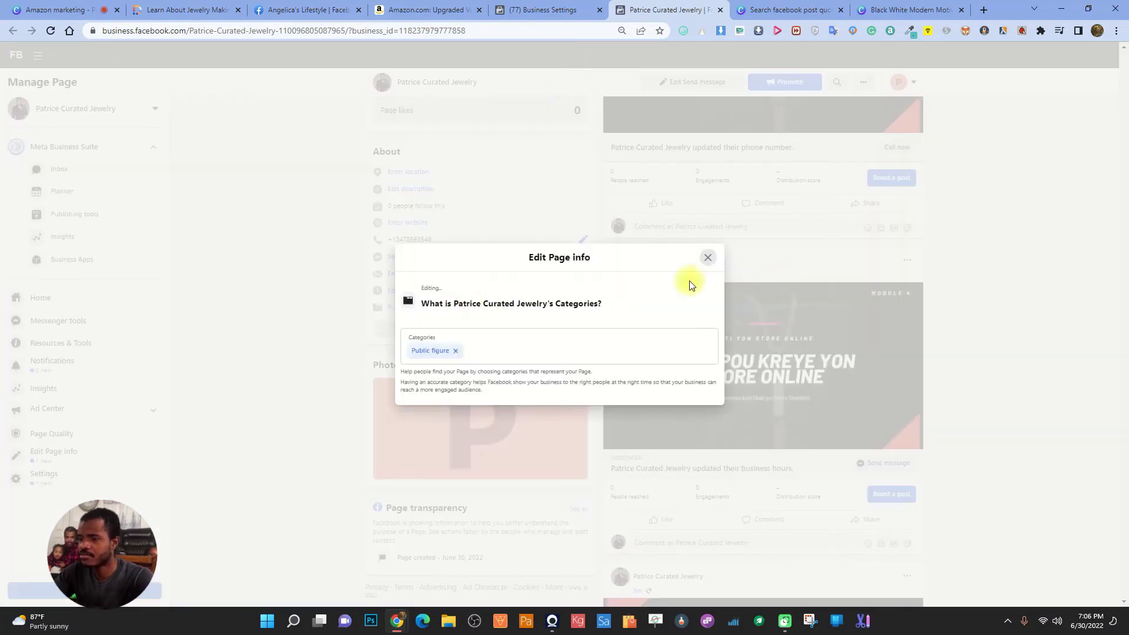
click(550, 345)
text(Pers)
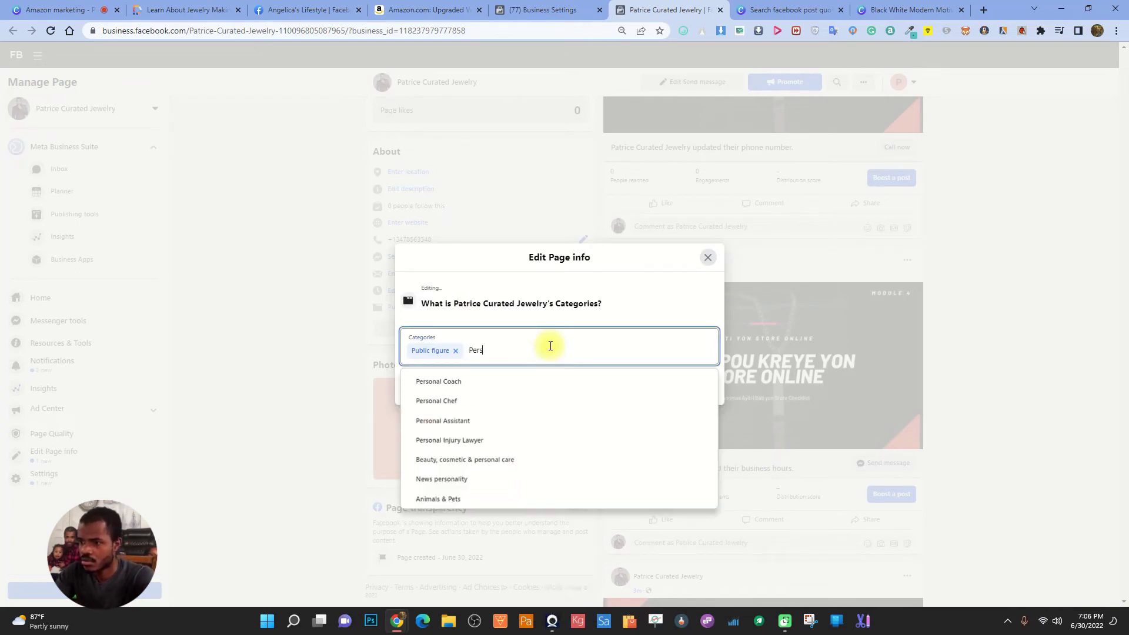
text(onal)
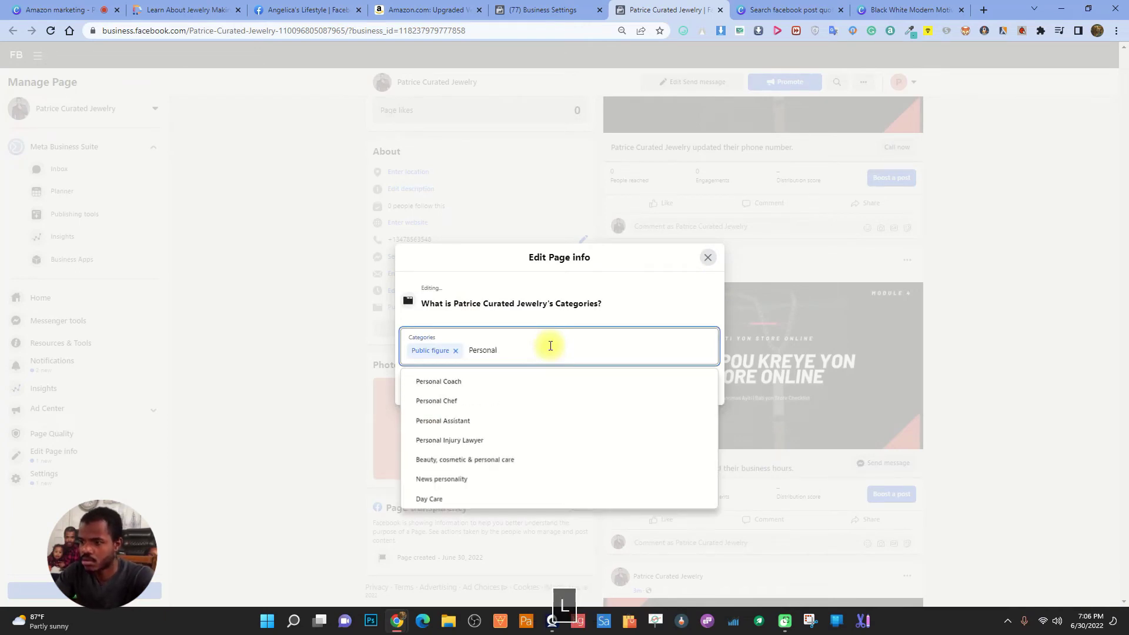
text( we)
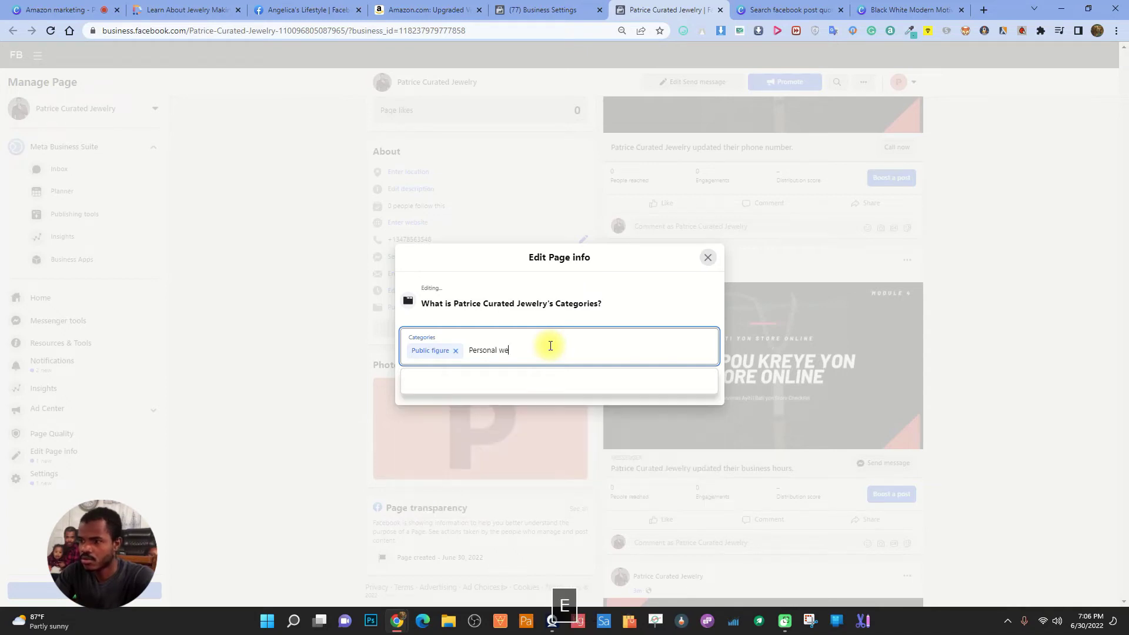
key(BackSpace)
key(BackSpace)
key(BackSpace)
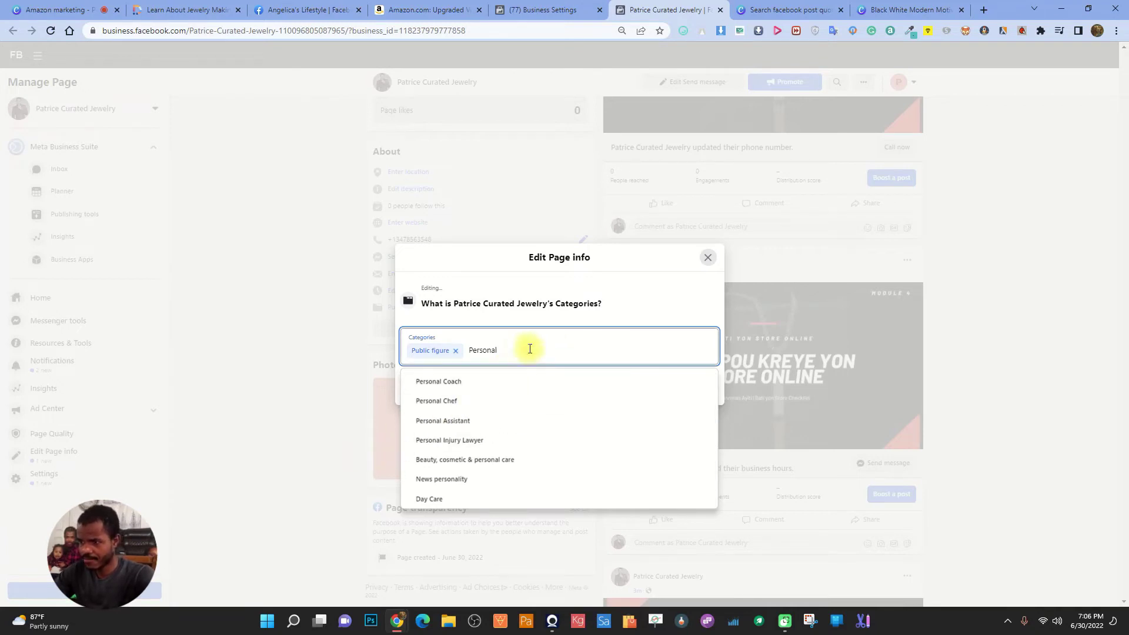
double_click(475, 350)
text(Entr)
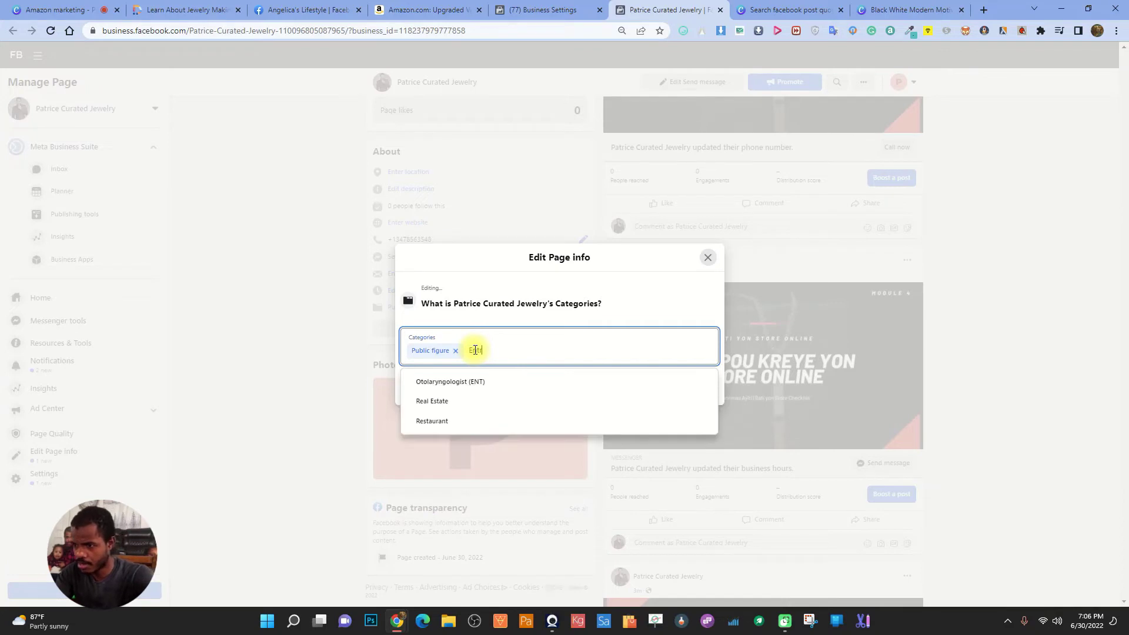
key(BackSpace)
key(BackSpace)
key(BackSpace)
key(BackSpace)
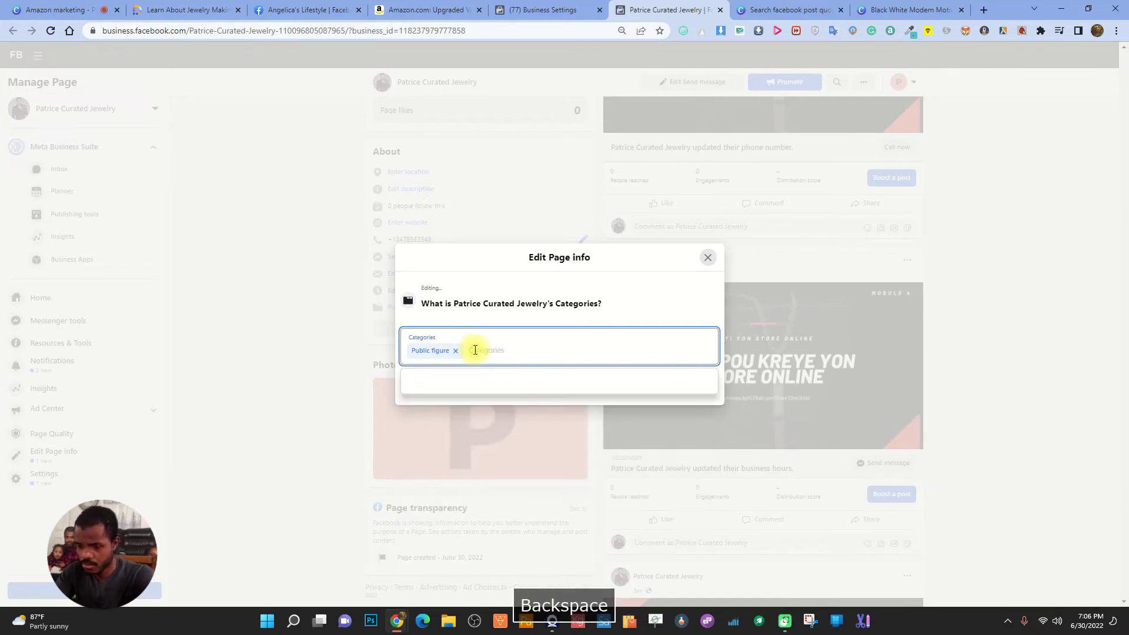
text(Busi)
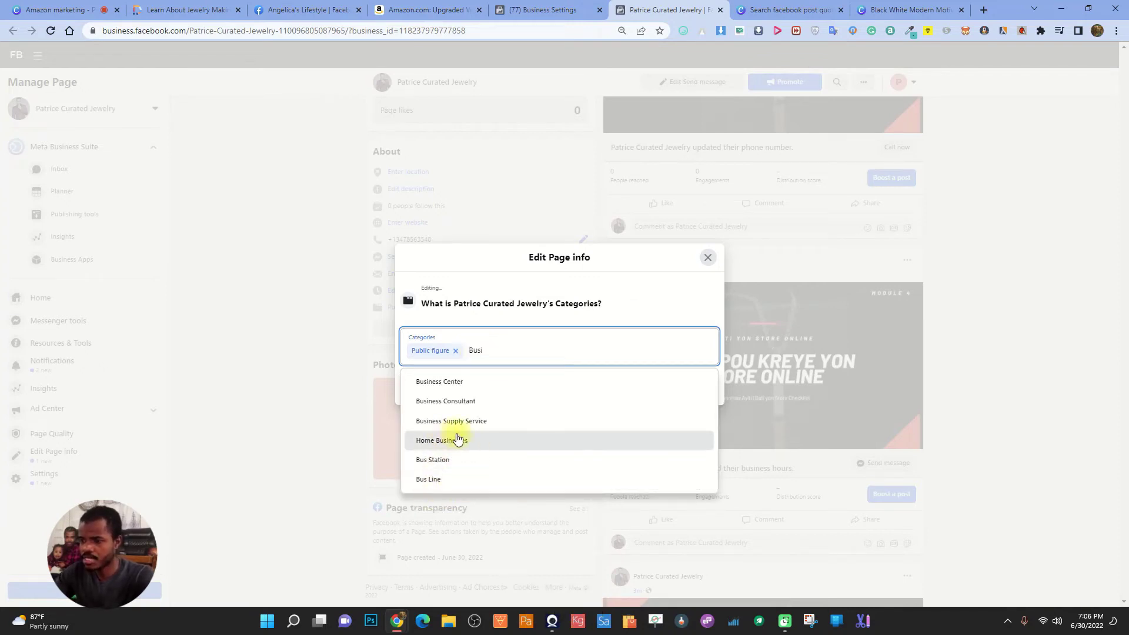
click(544, 302)
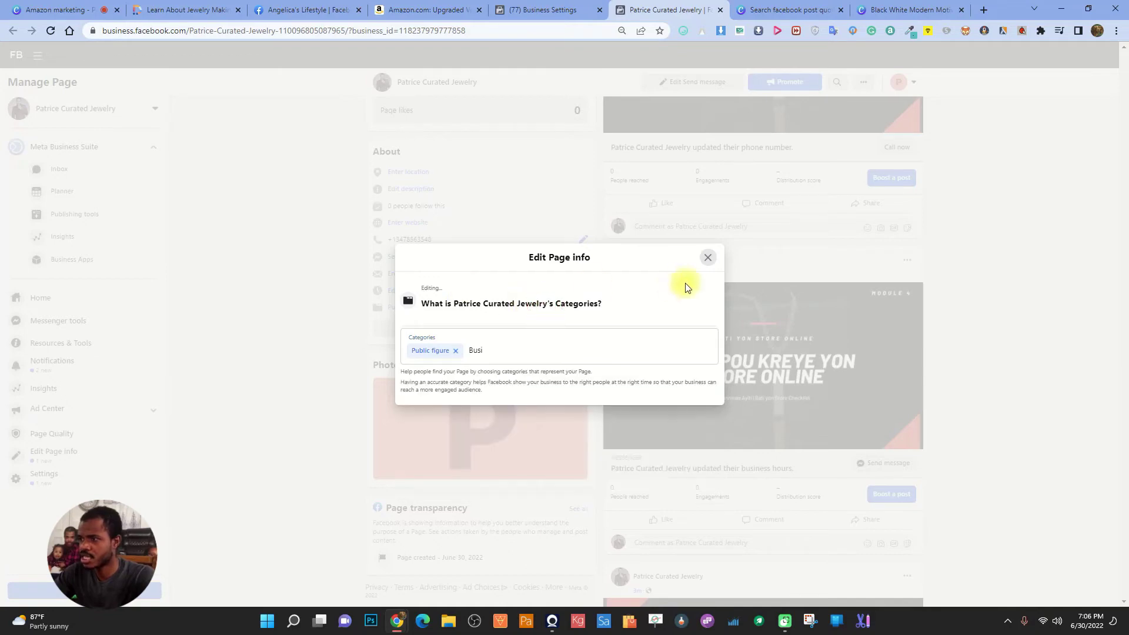
click(704, 262)
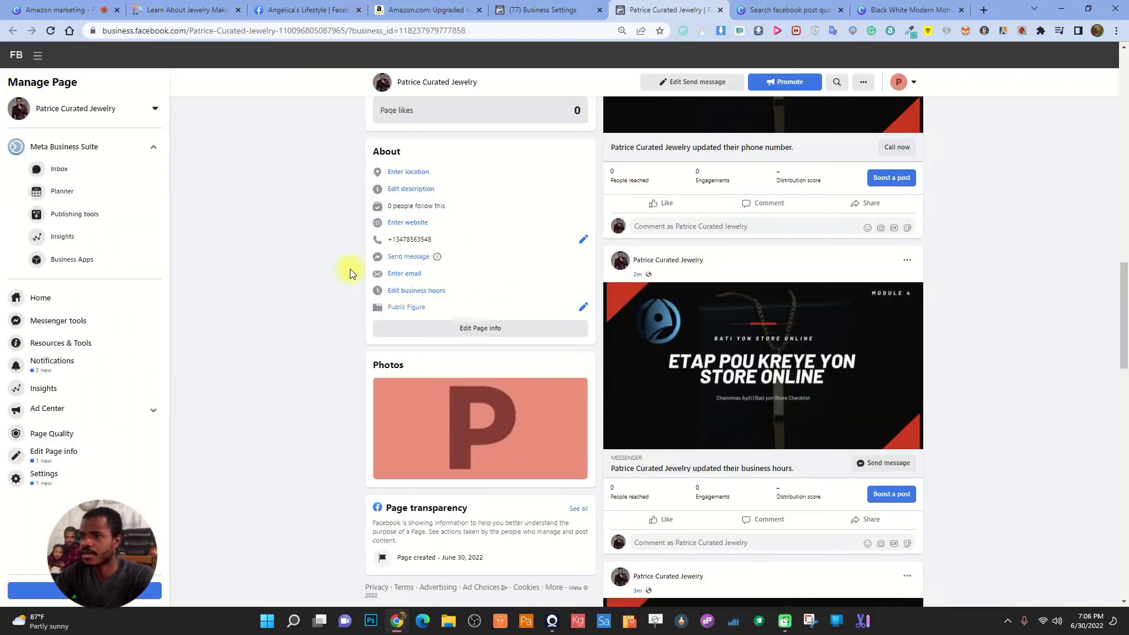
Scroll back up to the jewelry Page's cover and go to Business Settings
scroll(757, 362, up, 15)
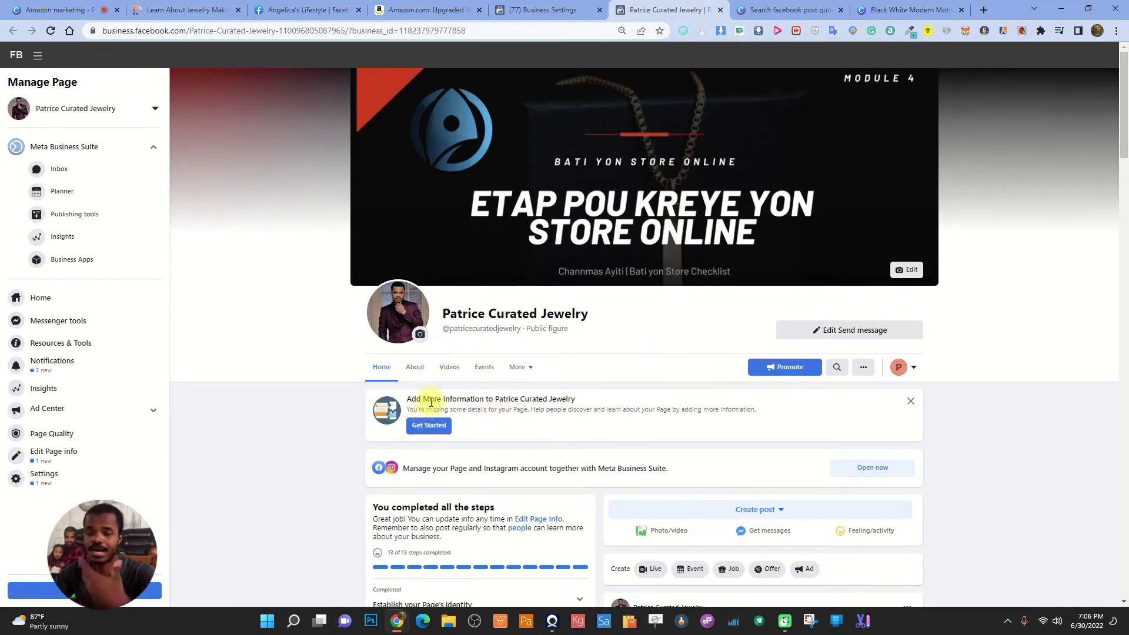
scroll(409, 413, down, 1)
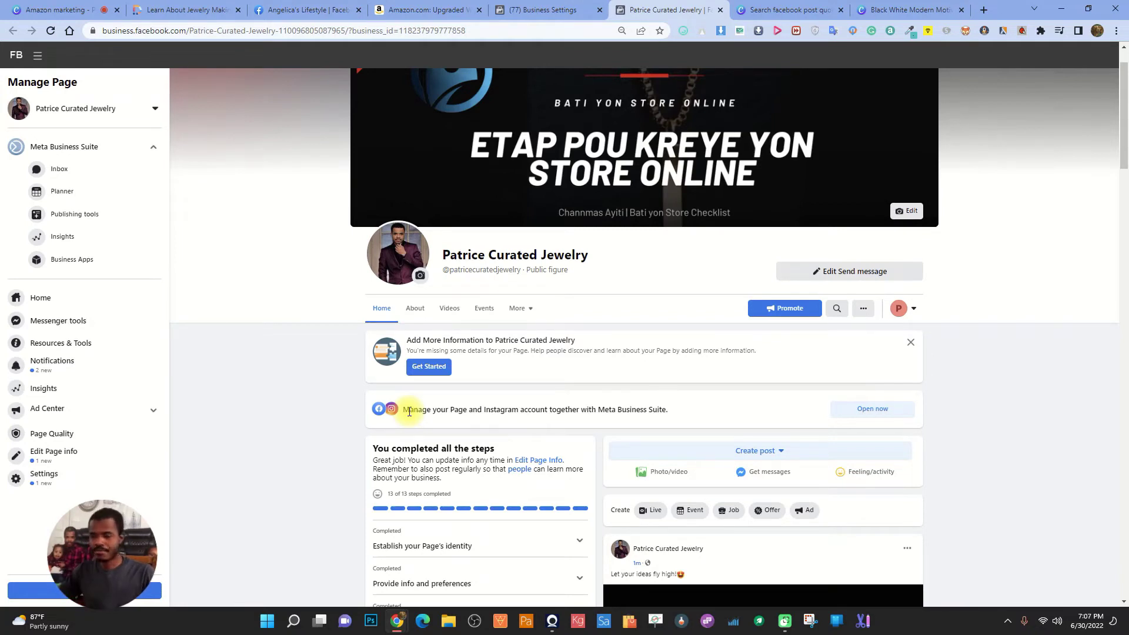
scroll(591, 368, up, 1)
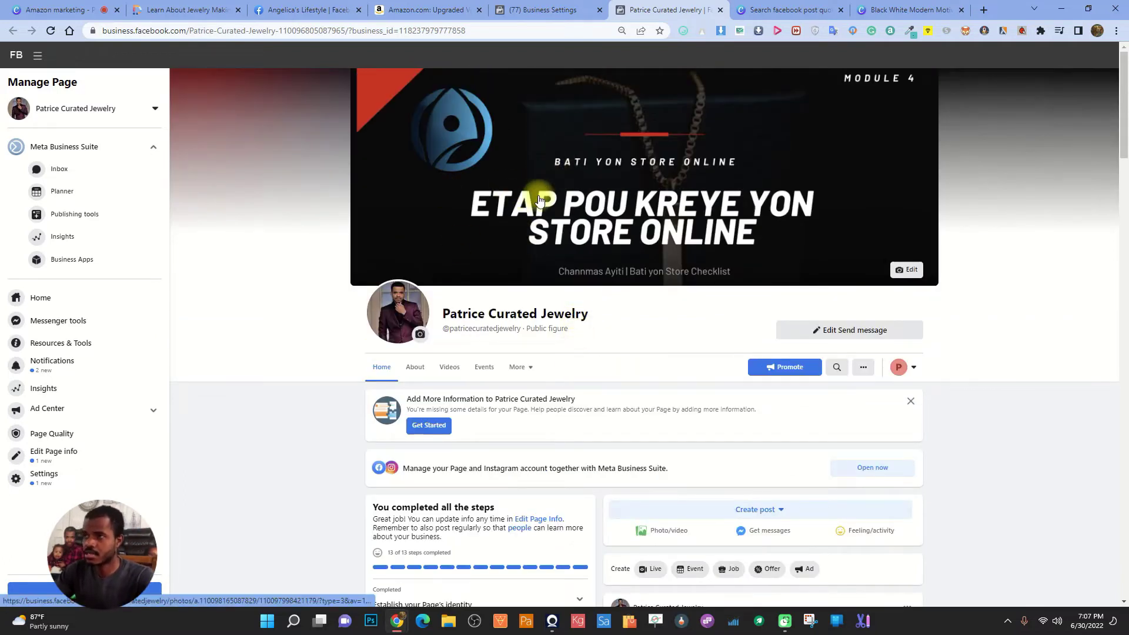
click(547, 9)
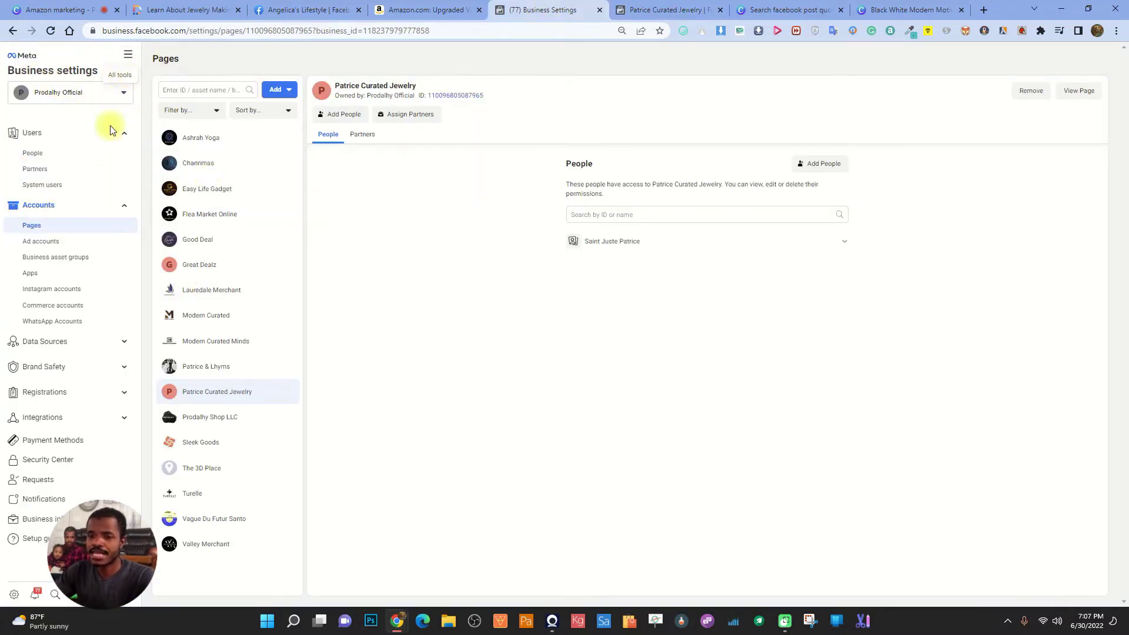
Open Ads Manager from the business tools list and dismiss the ad blocker warning
click(129, 55)
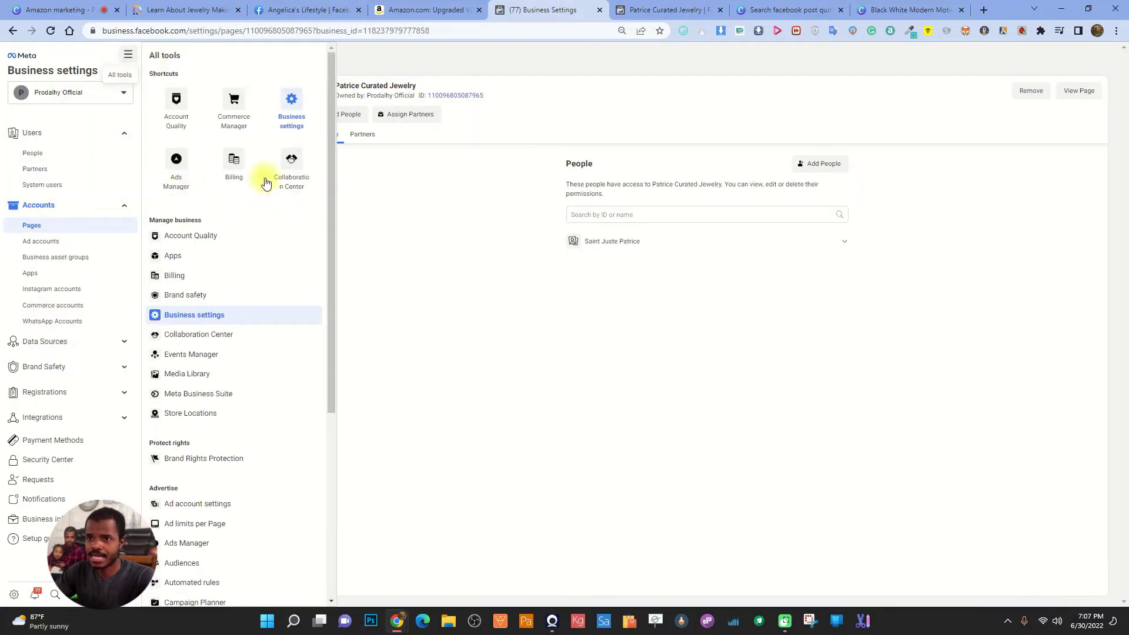
click(176, 167)
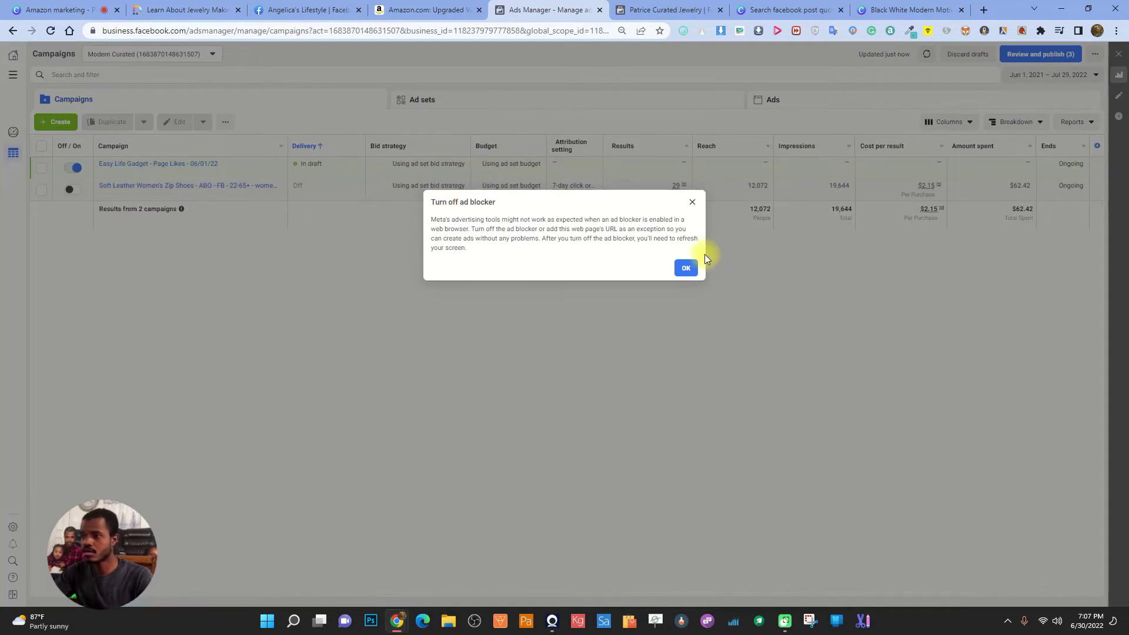
click(685, 268)
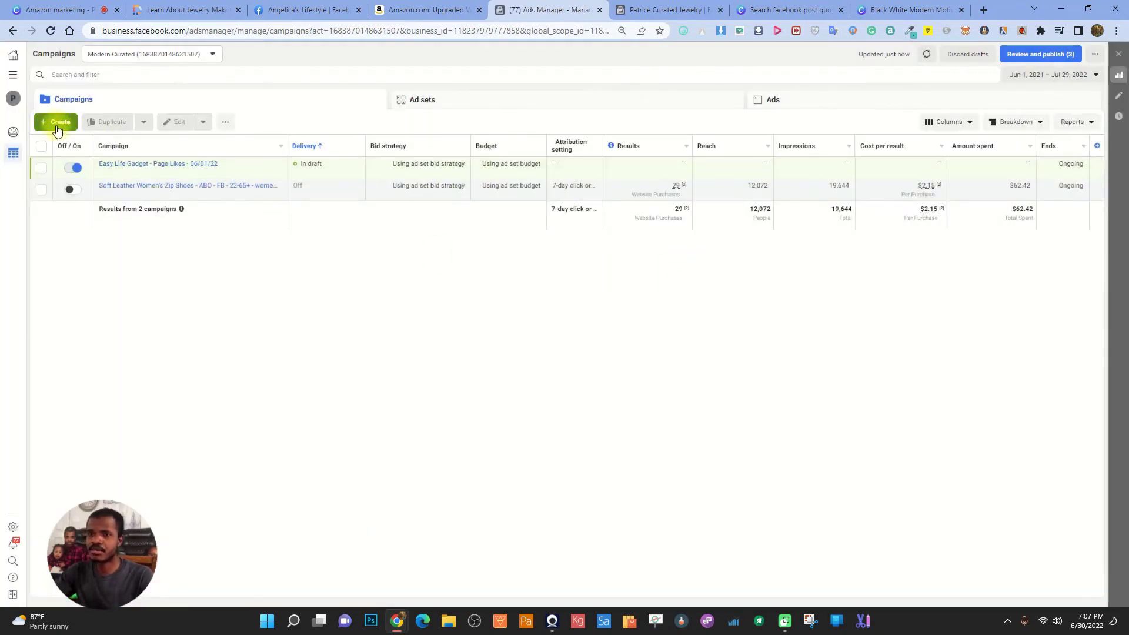
Switch to the KeepFit-Health ad account and start a new campaign
click(196, 55)
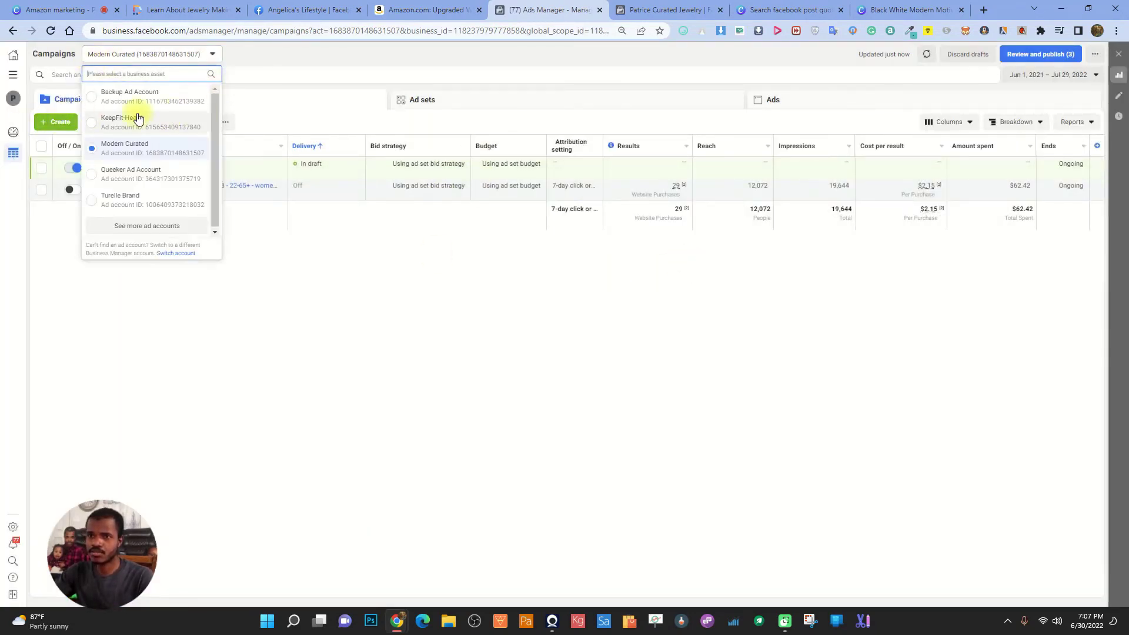
click(140, 127)
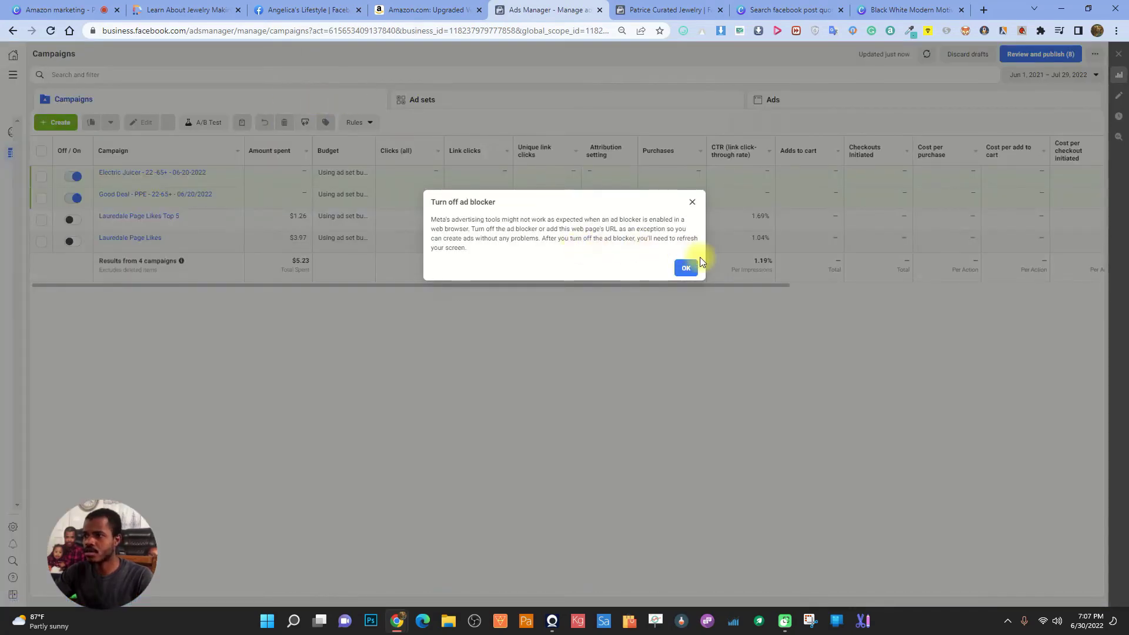
click(693, 263)
click(56, 121)
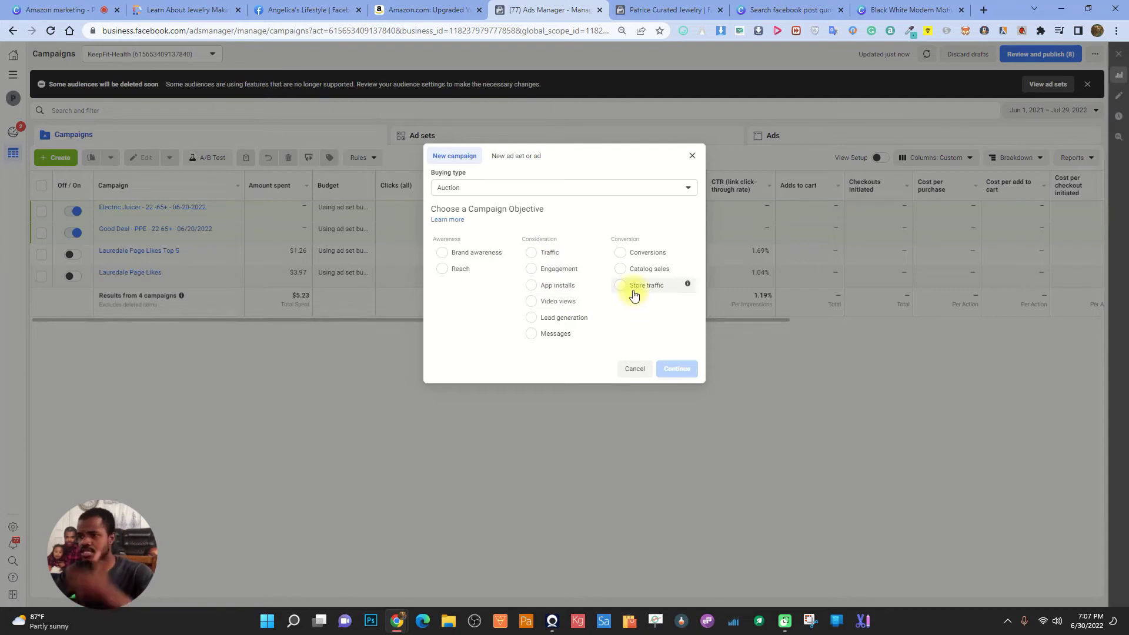
Choose the Engagement objective with Page likes as the engagement type
click(570, 273)
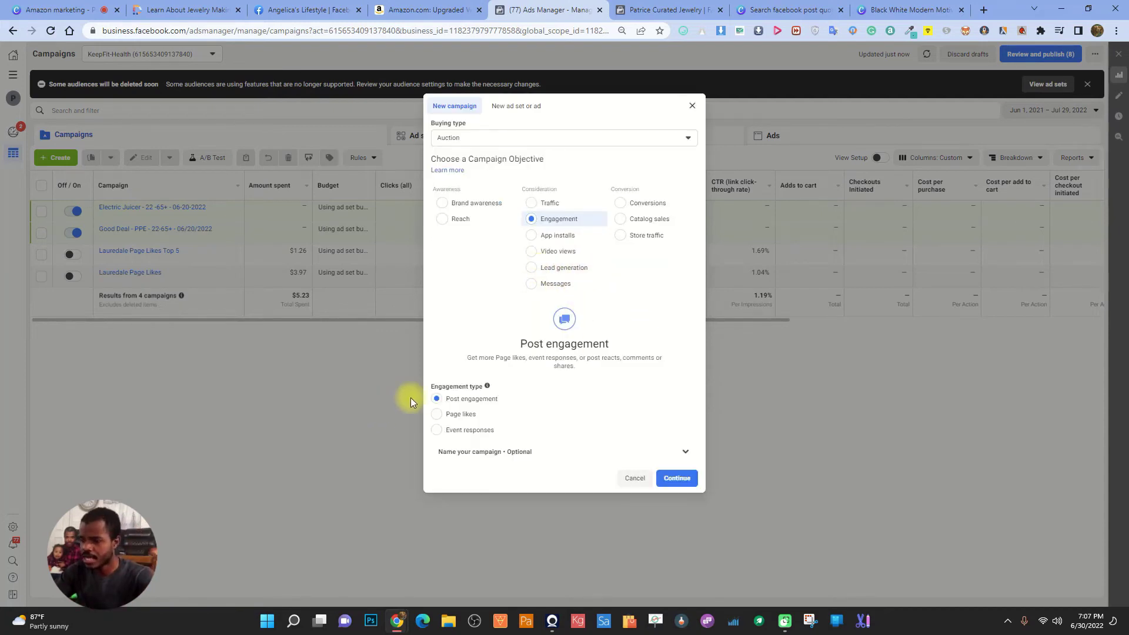
click(434, 415)
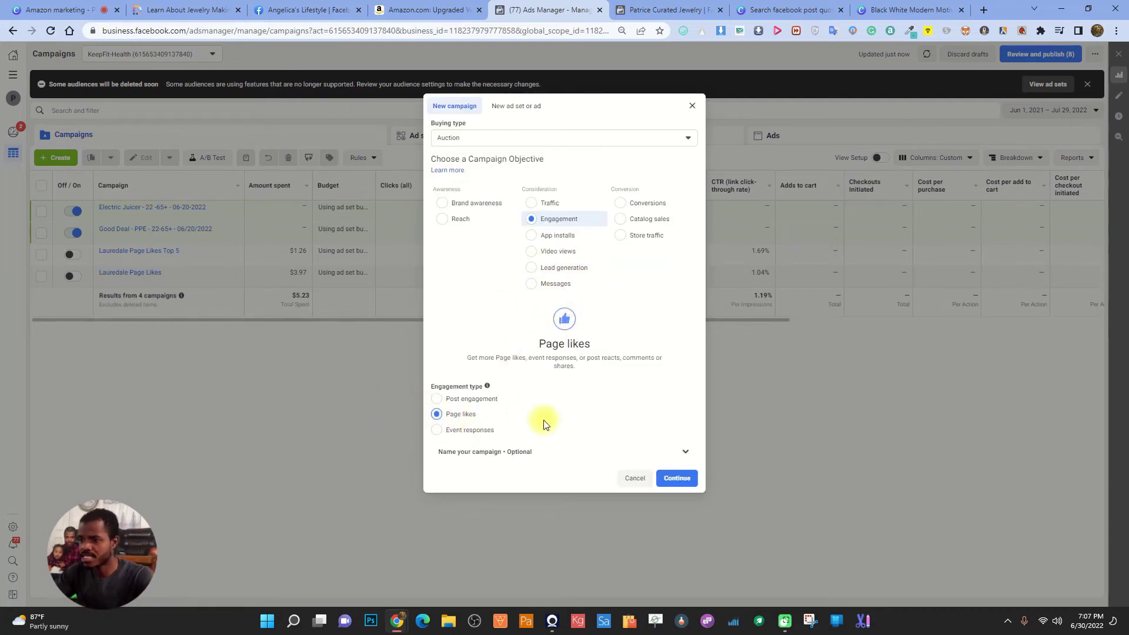
click(682, 451)
Name the campaign 'Patrice Curated Jewelry - Page Likes - 30-65+'
click(508, 459)
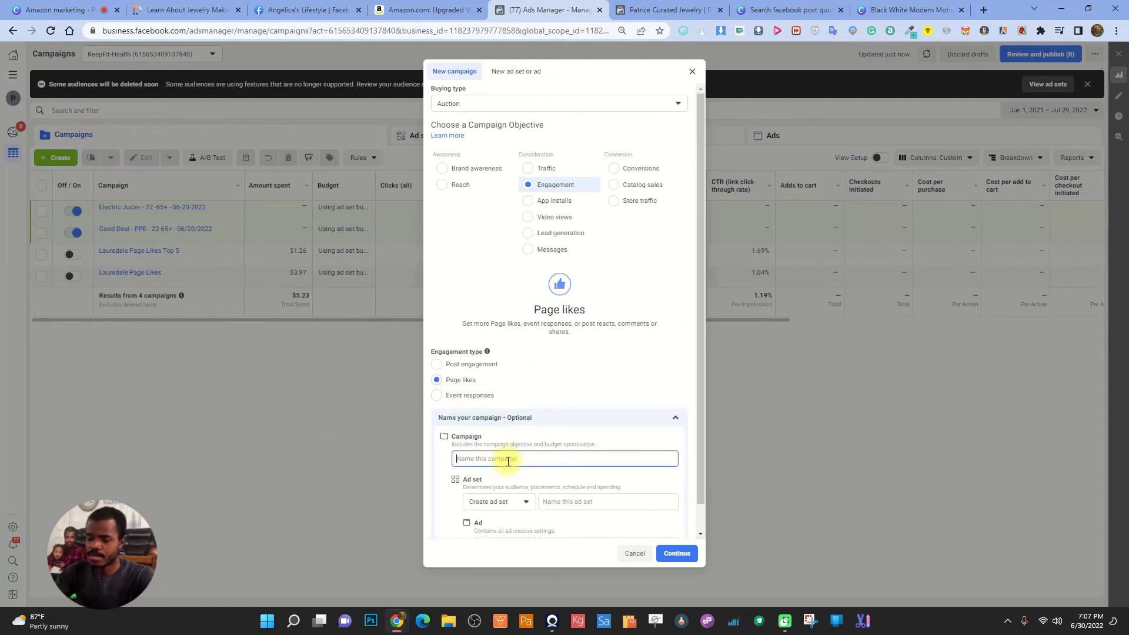
text(Pag)
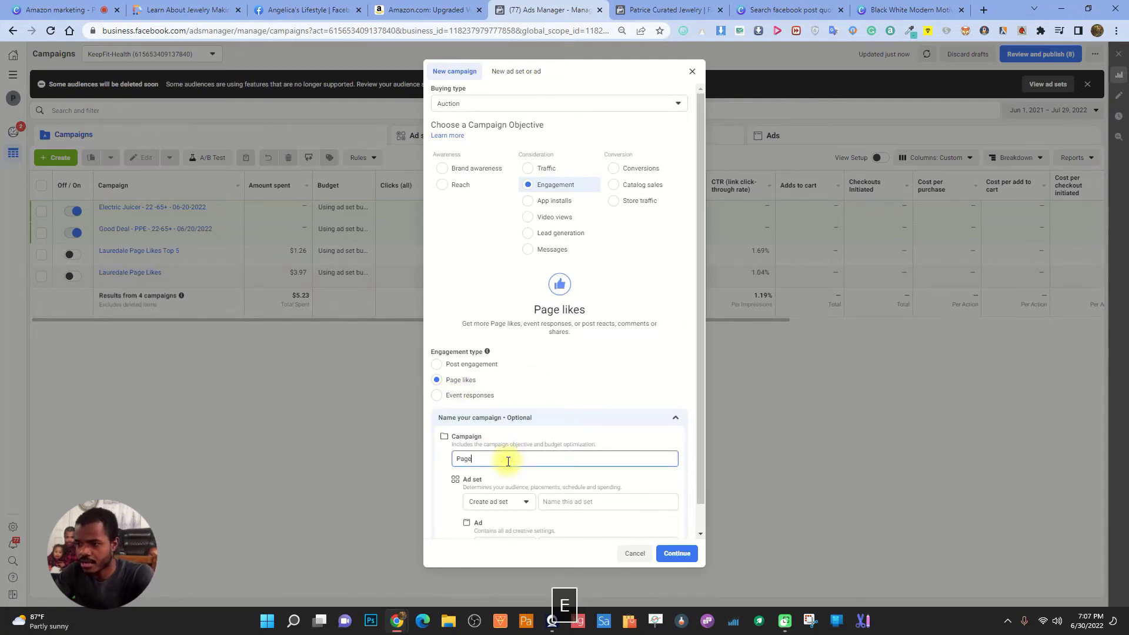
text(e)
key(ctrl+a)
text(Patrice ))
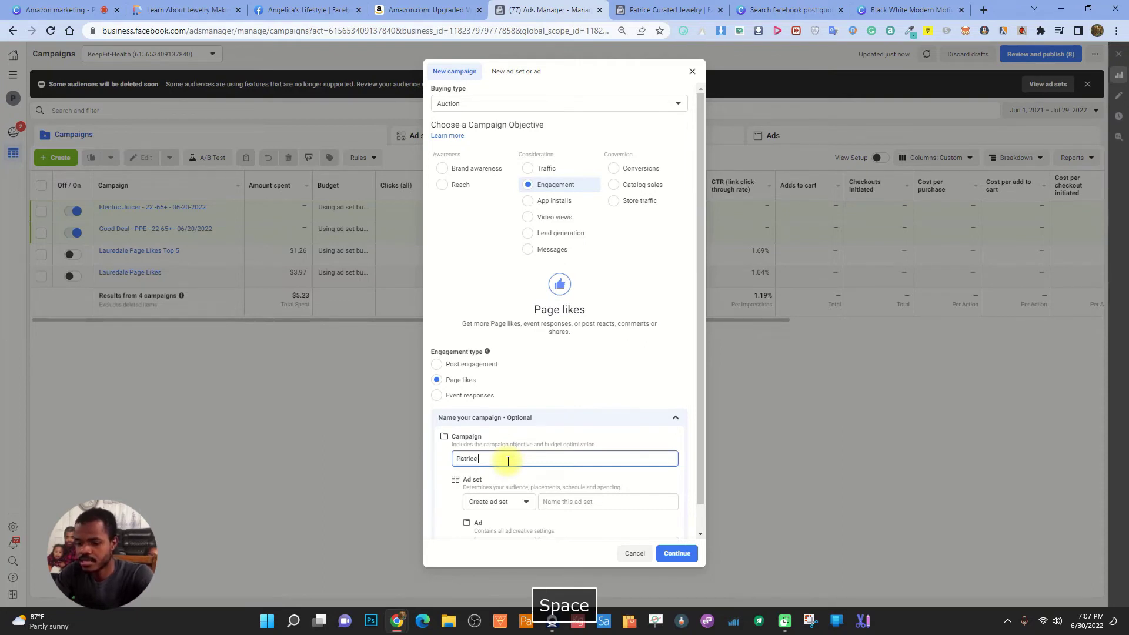
key(BackSpace)
text(Curated Jewelry)
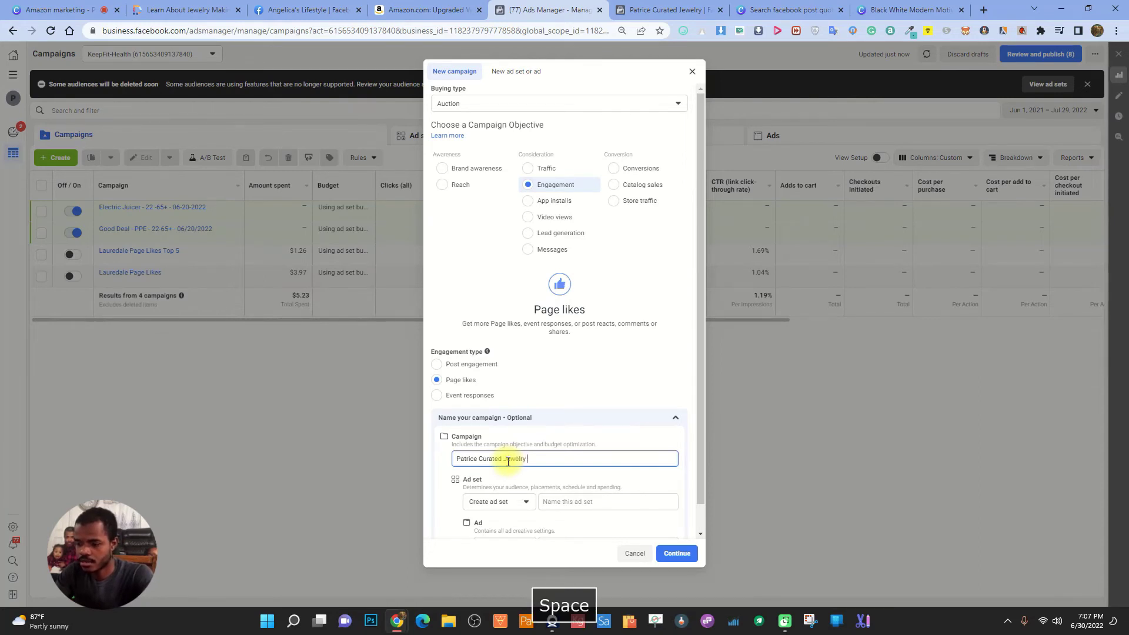
text( - Page Liks)
key(BackSpace)
key(BackSpace)
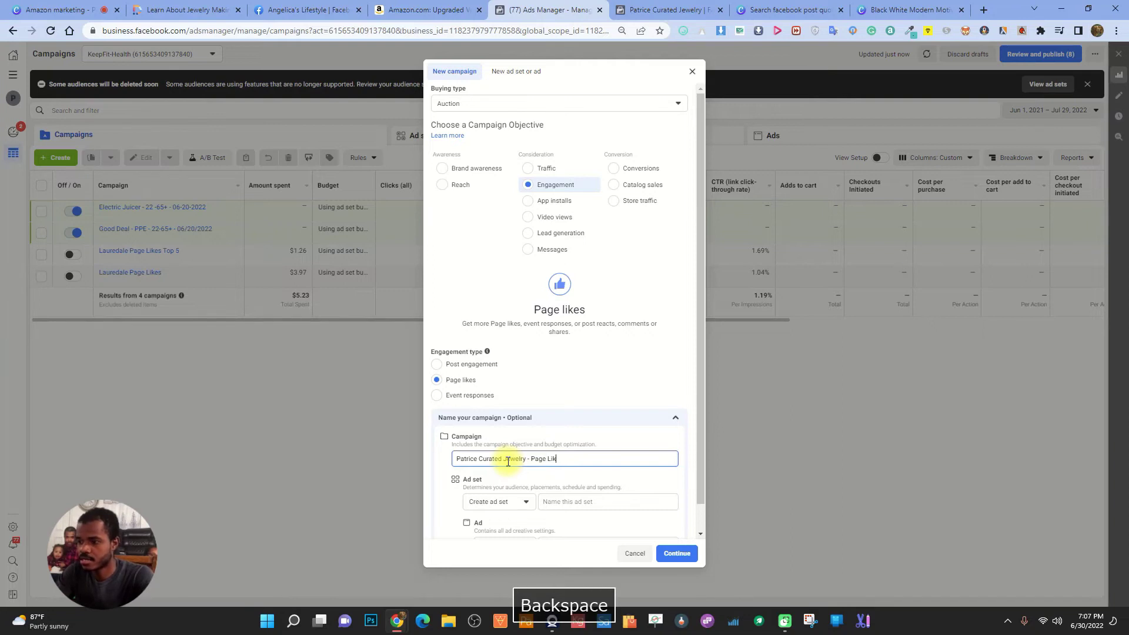
text(es - )
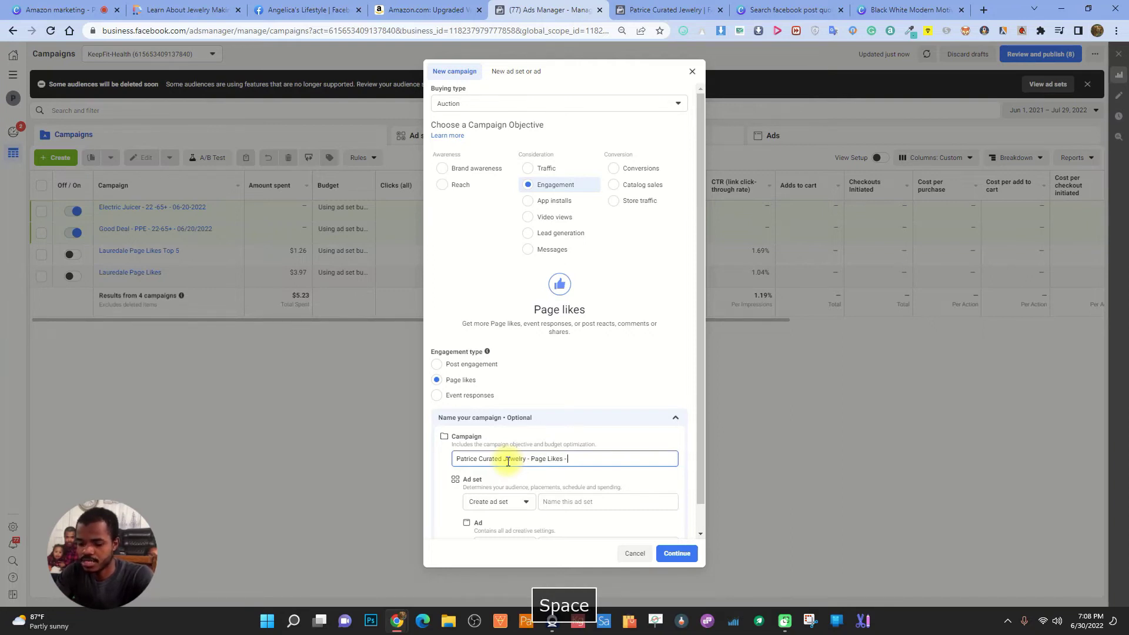
text(22)
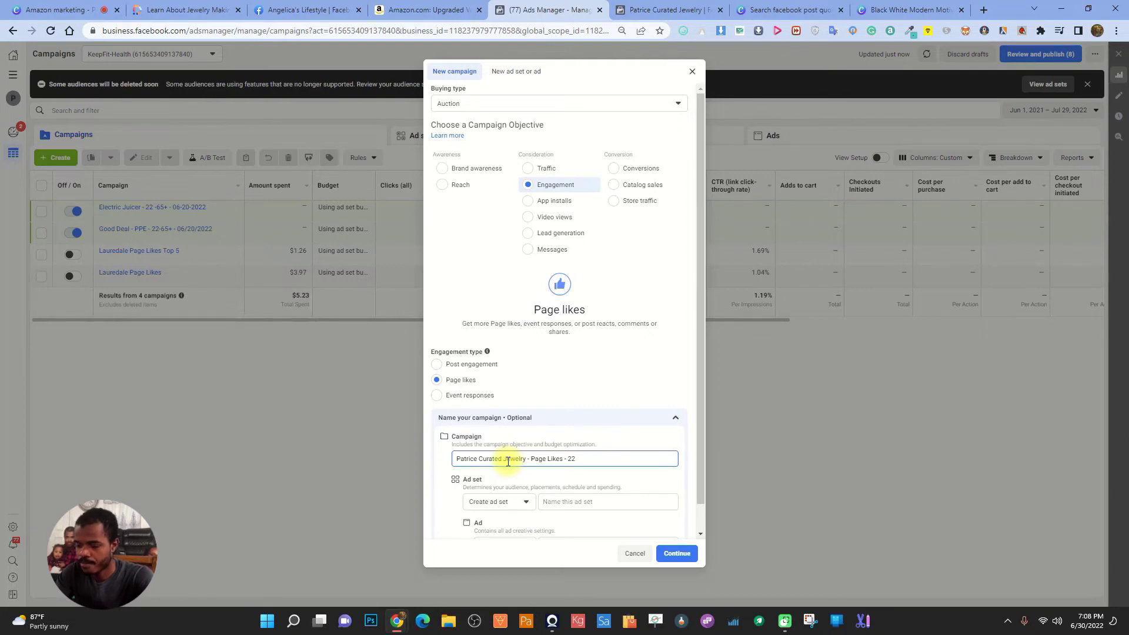
text(-)
text(65+)
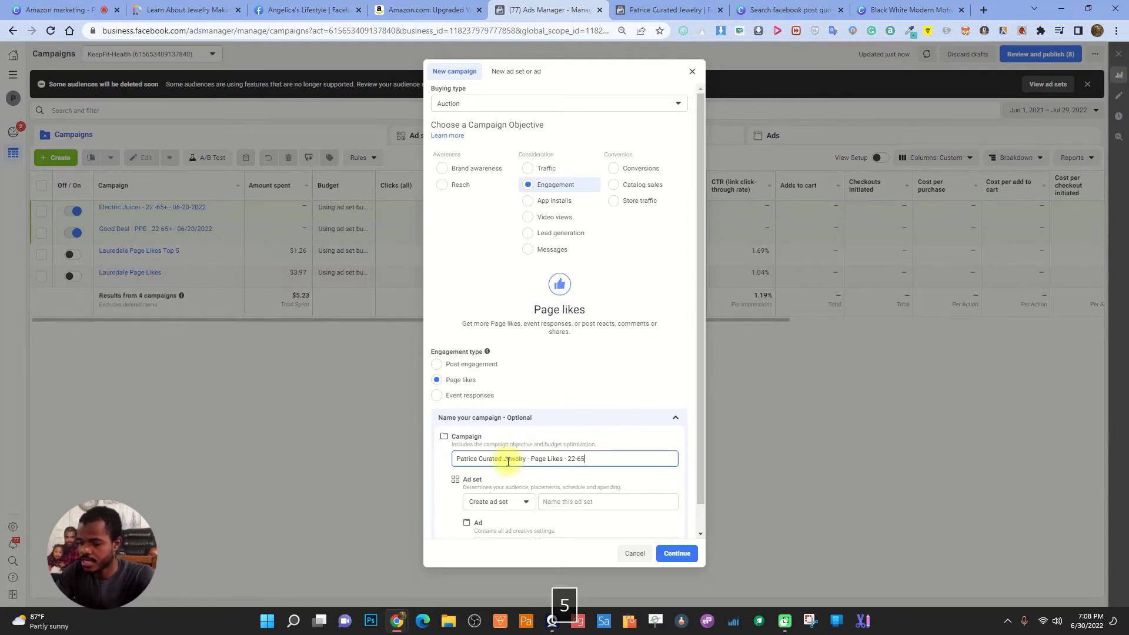
click(574, 457)
key(BackSpace)
key(BackSpace)
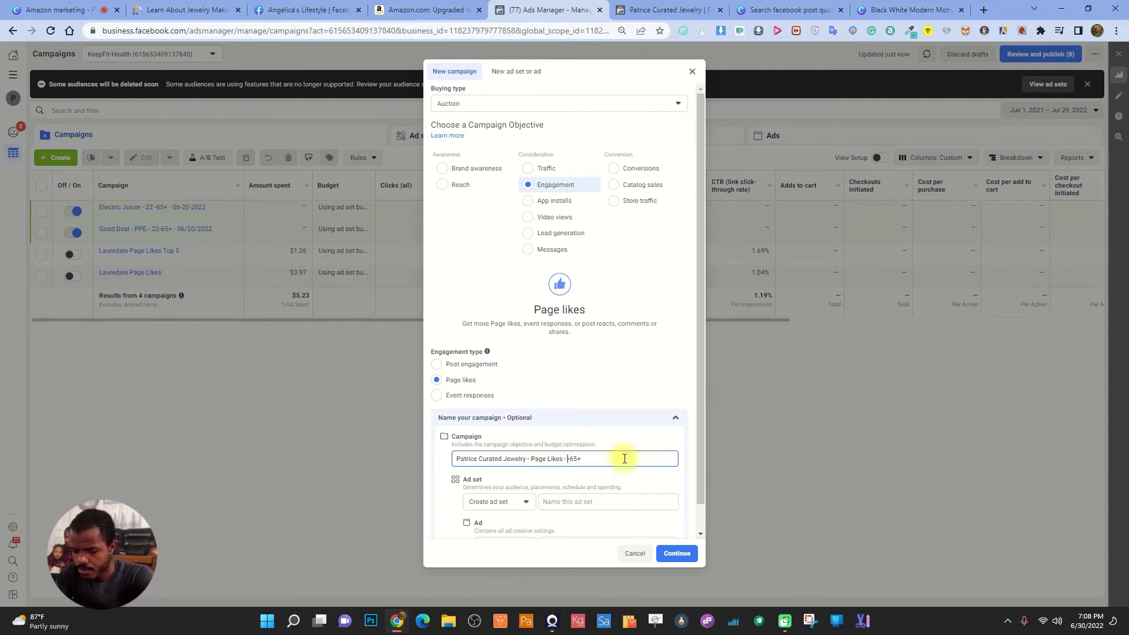
text(30)
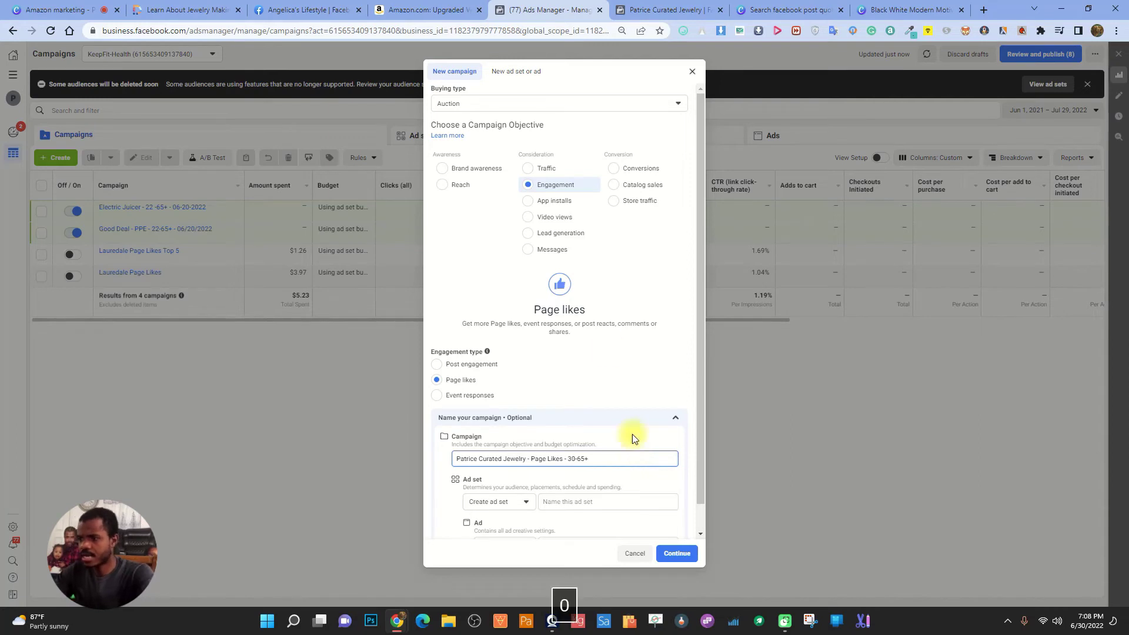
Name the ad set 'Interest' and the ad 'Image', then create the campaign
scroll(549, 355, down, 1)
click(580, 477)
text(Interest)
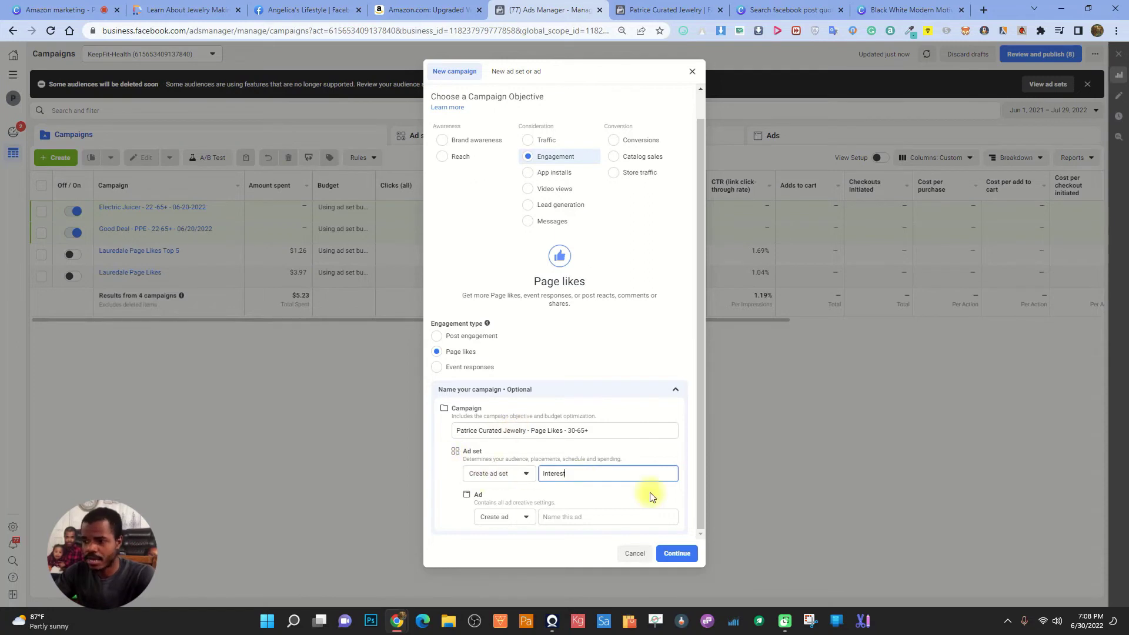
click(580, 517)
text(Imag)
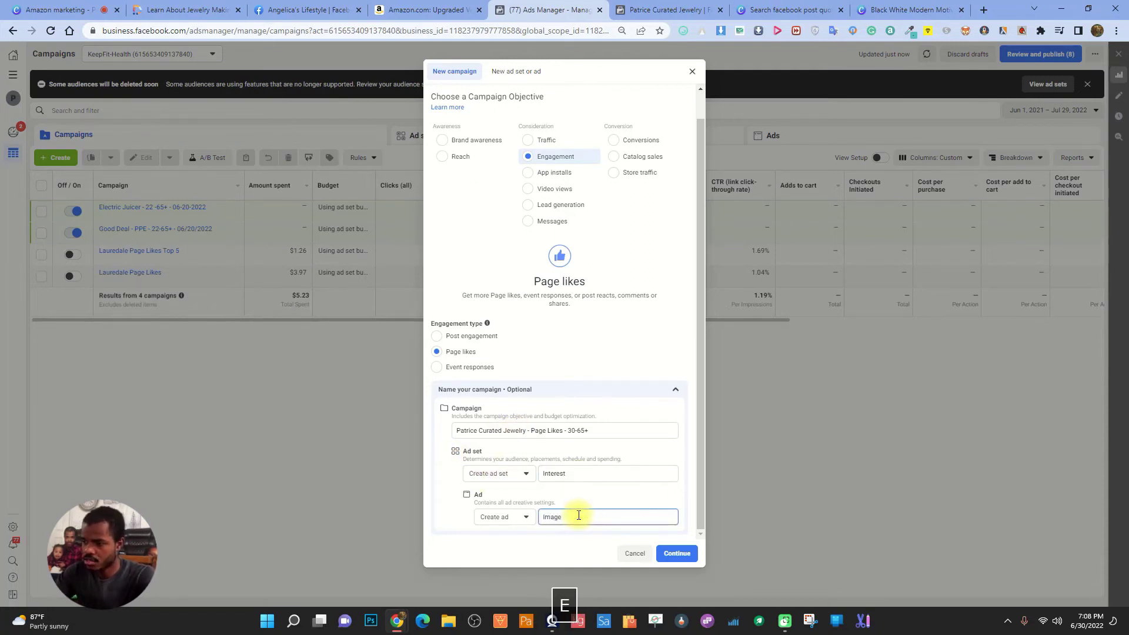
text(e)
click(677, 553)
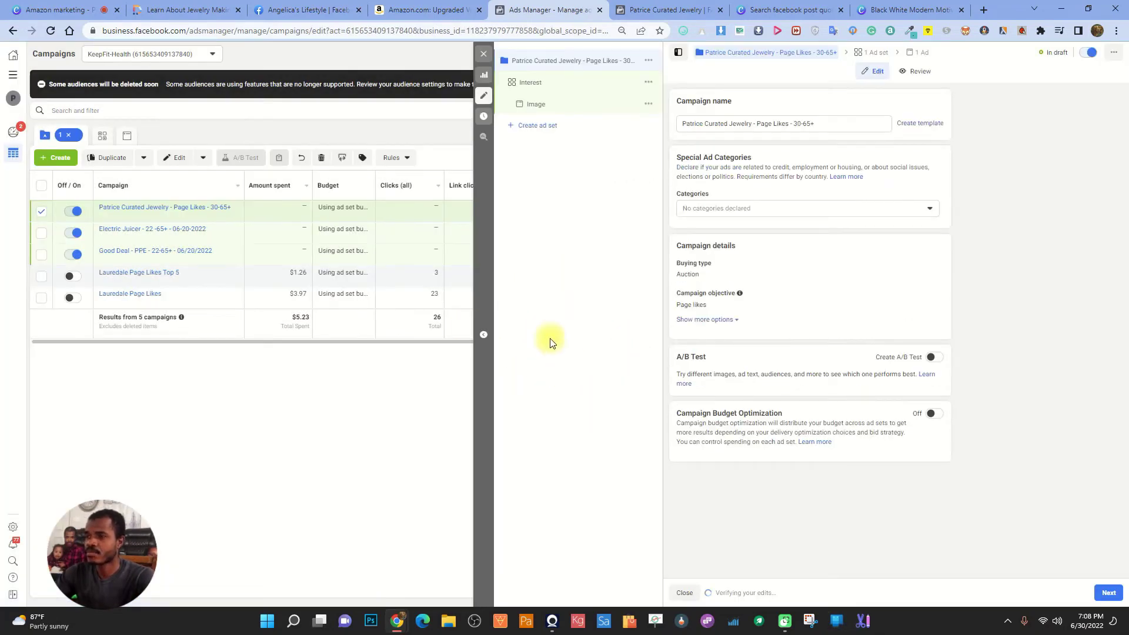
Set the Interest ad set's Facebook Page to Patrice Curated Jewelry, then select the Daily Budget value
click(610, 84)
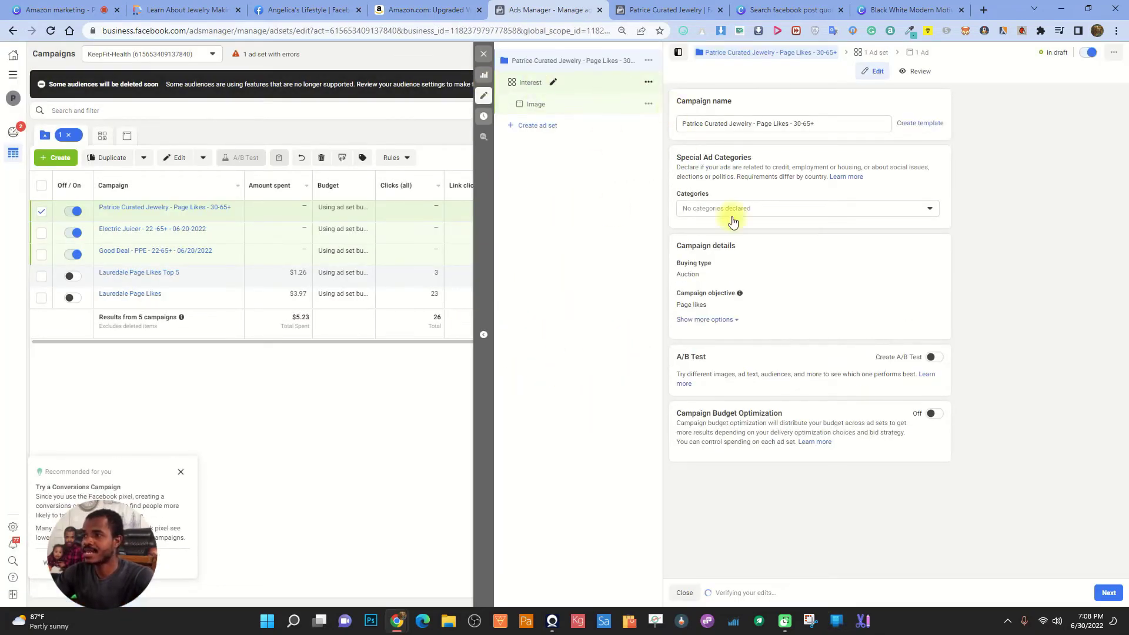
click(587, 60)
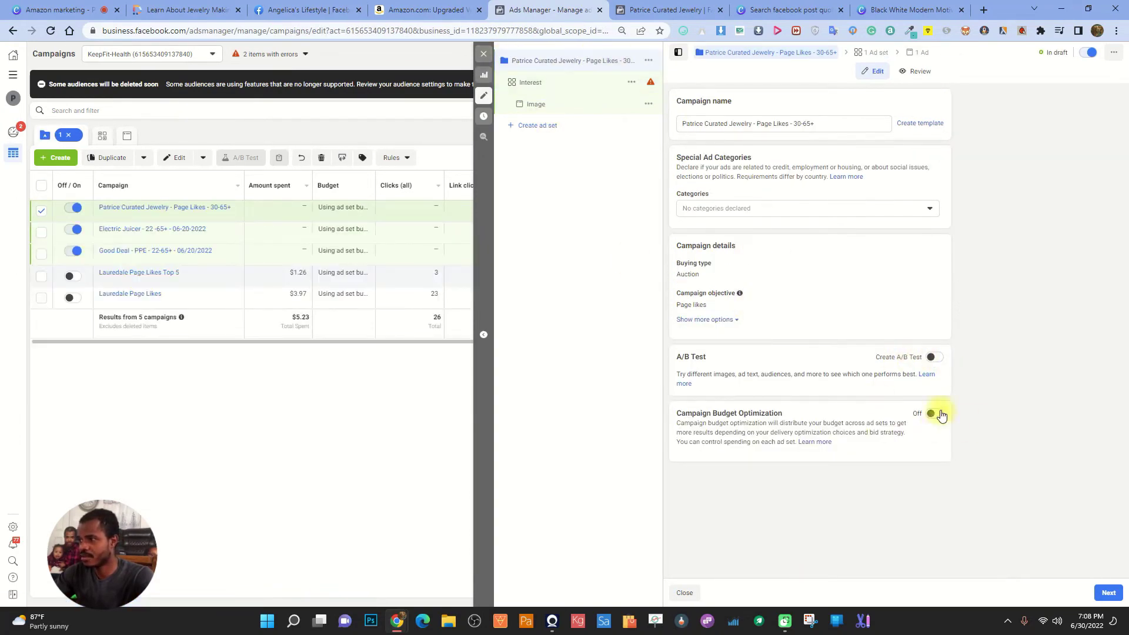
click(587, 81)
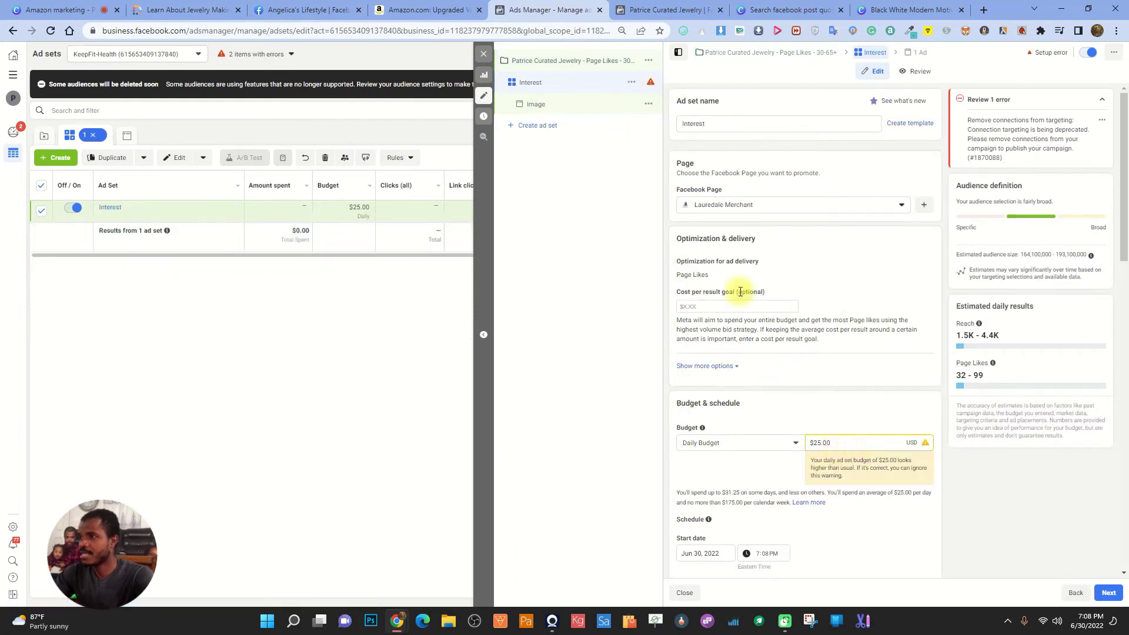
click(750, 206)
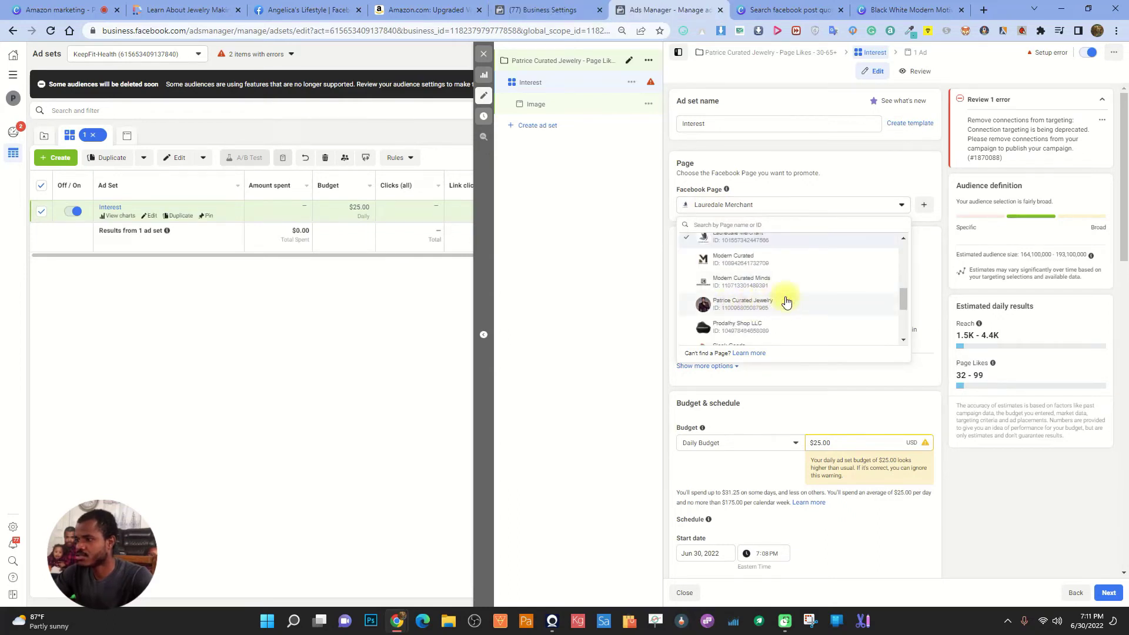
click(748, 302)
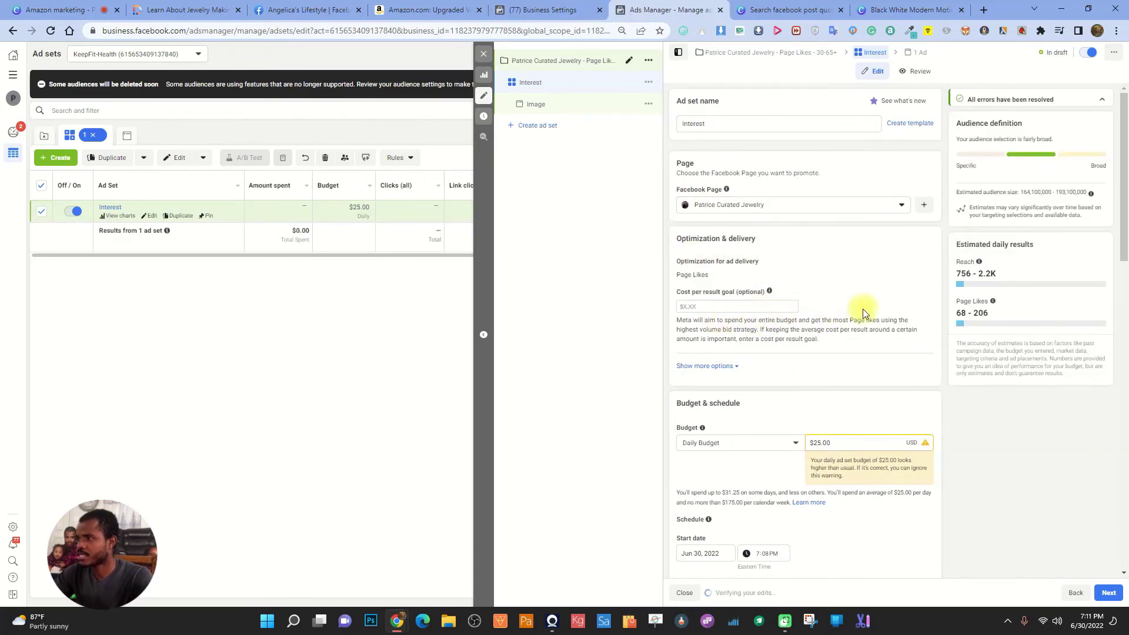
scroll(859, 306, down, 2)
drag(844, 325, 795, 328)
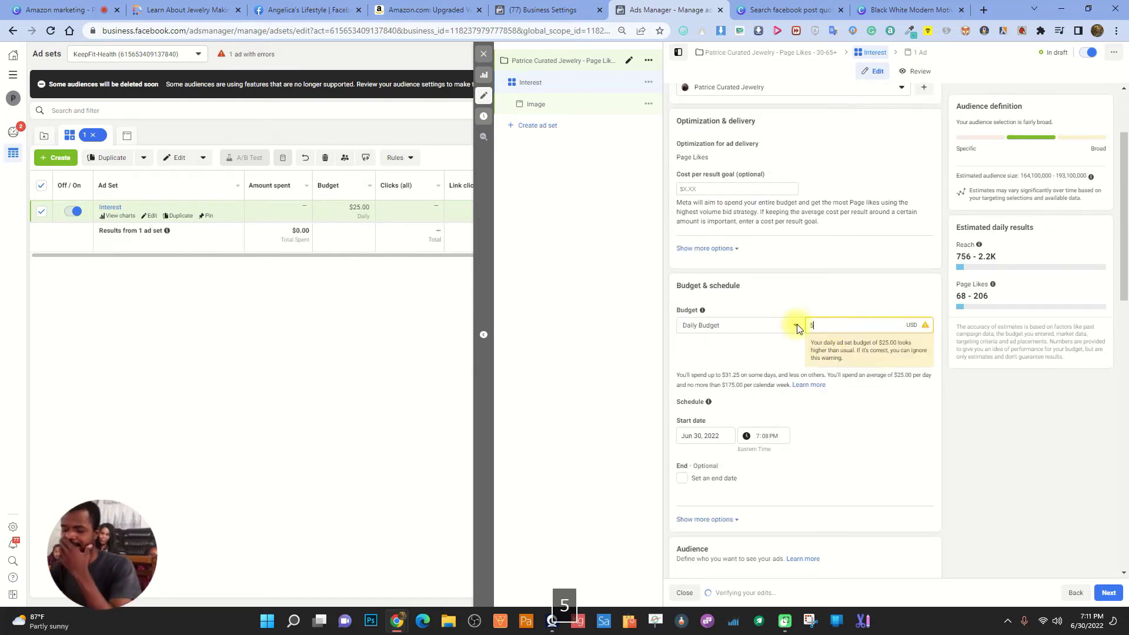
text(5)
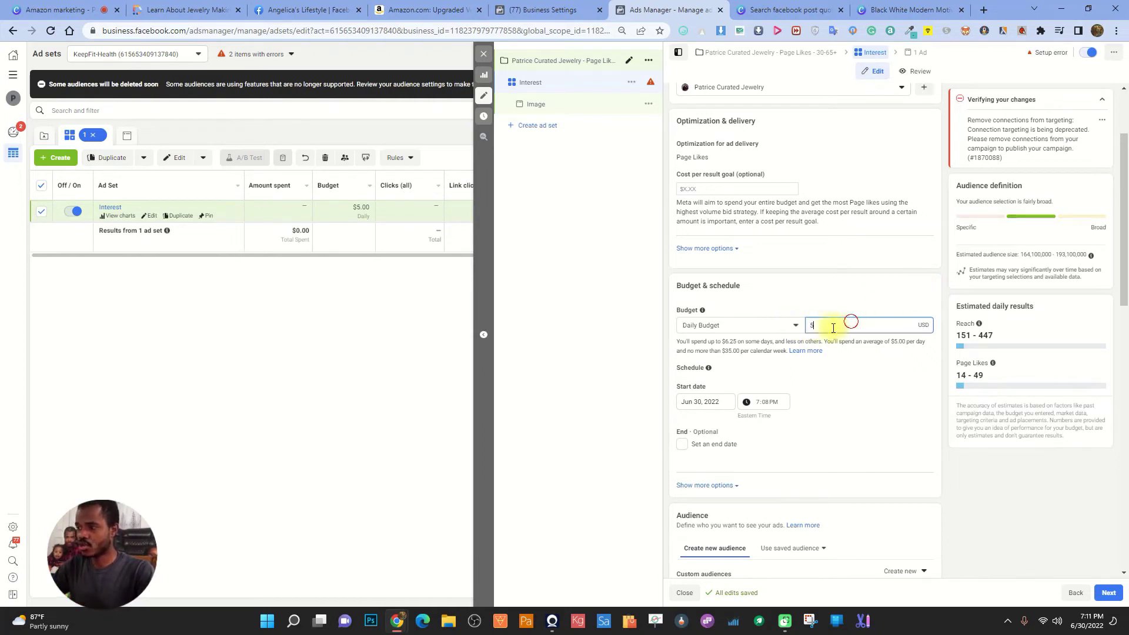
text(10.00)
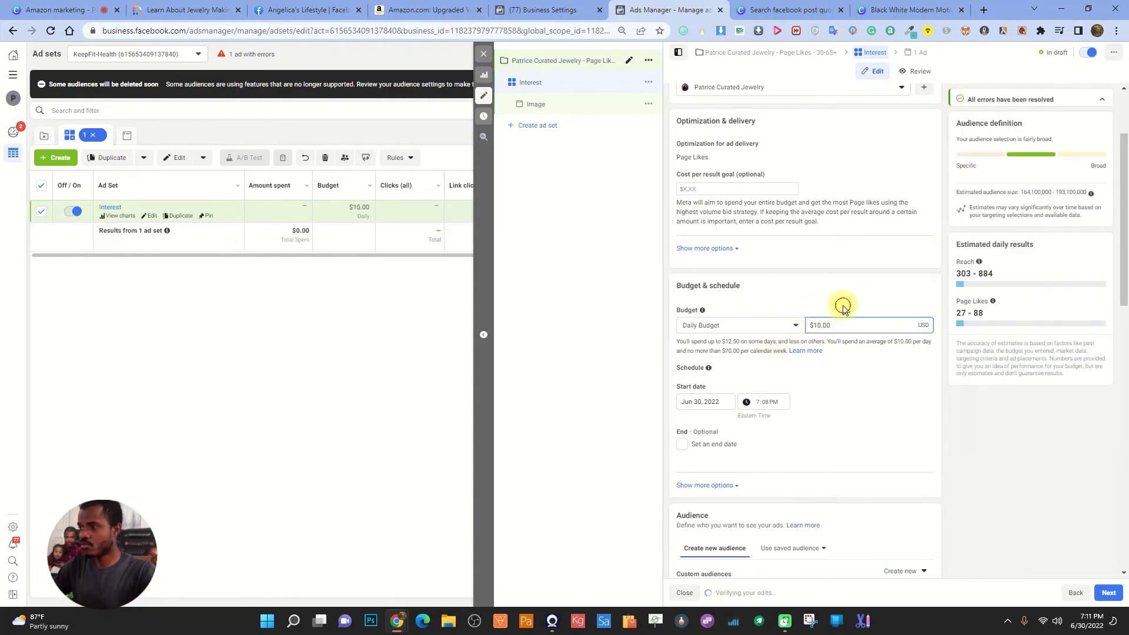
click(843, 304)
click(863, 326)
text(5)
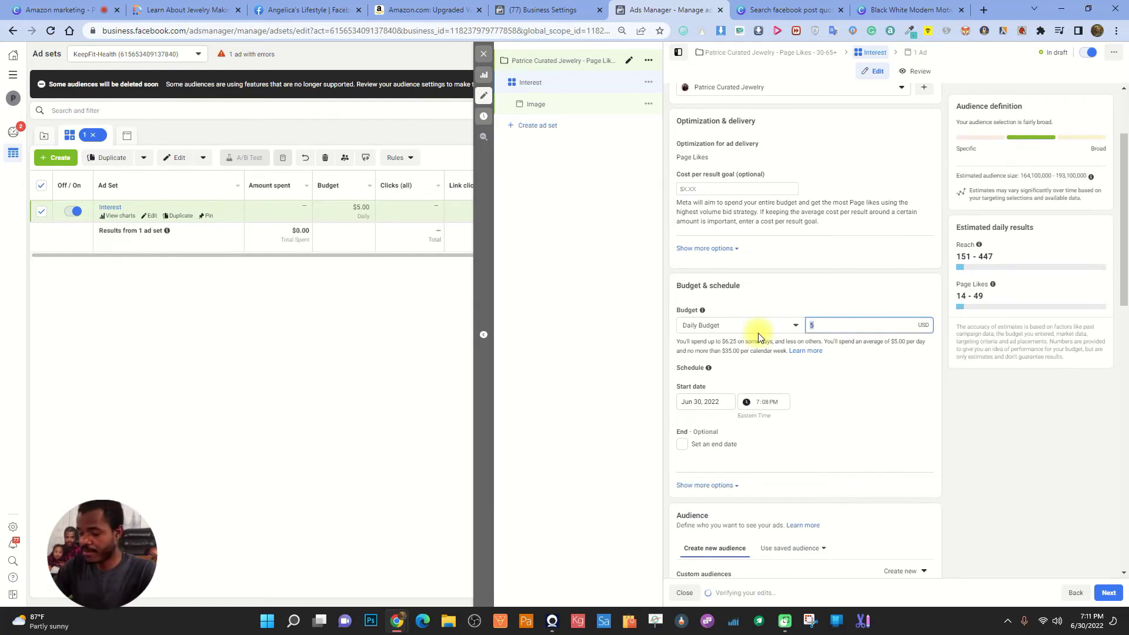
text(10)
click(865, 279)
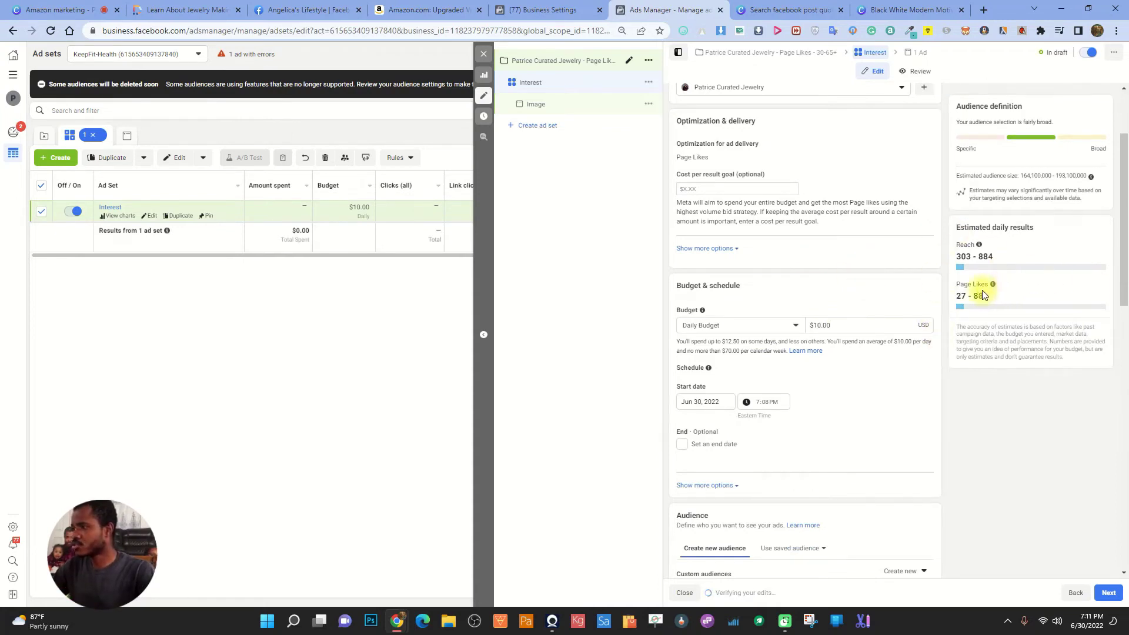
drag(955, 294, 969, 296)
triple_click(962, 259)
scroll(824, 395, down, 3)
scroll(760, 327, up, 7)
scroll(764, 349, down, 5)
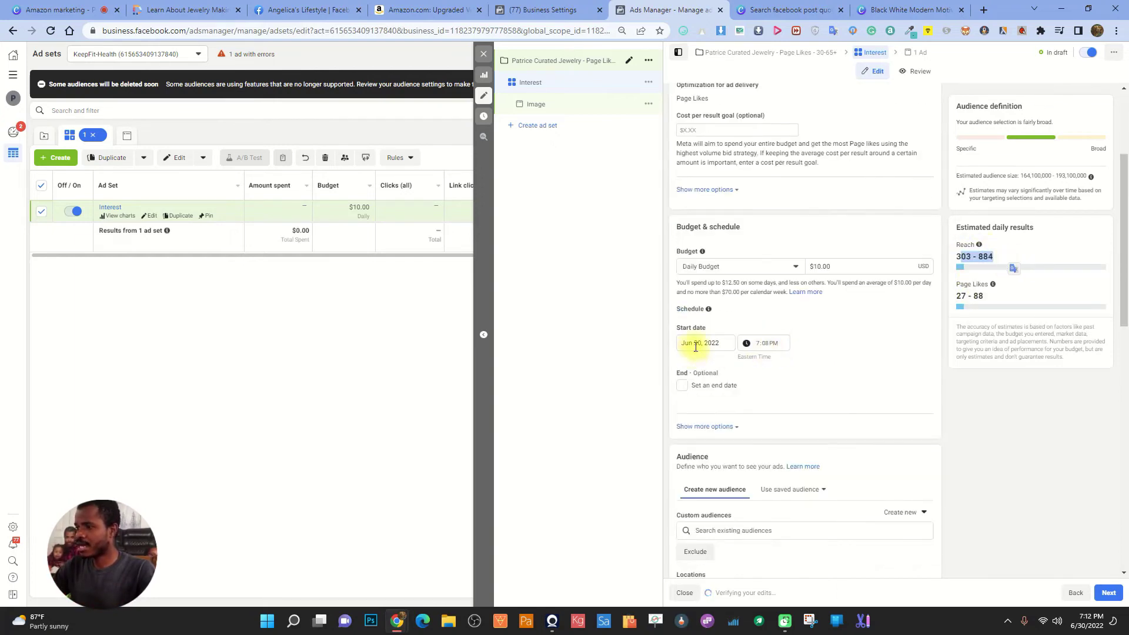
Set the ad set's start date to Jul 1, 2022 at 12:00 AM
click(692, 350)
click(780, 364)
click(763, 391)
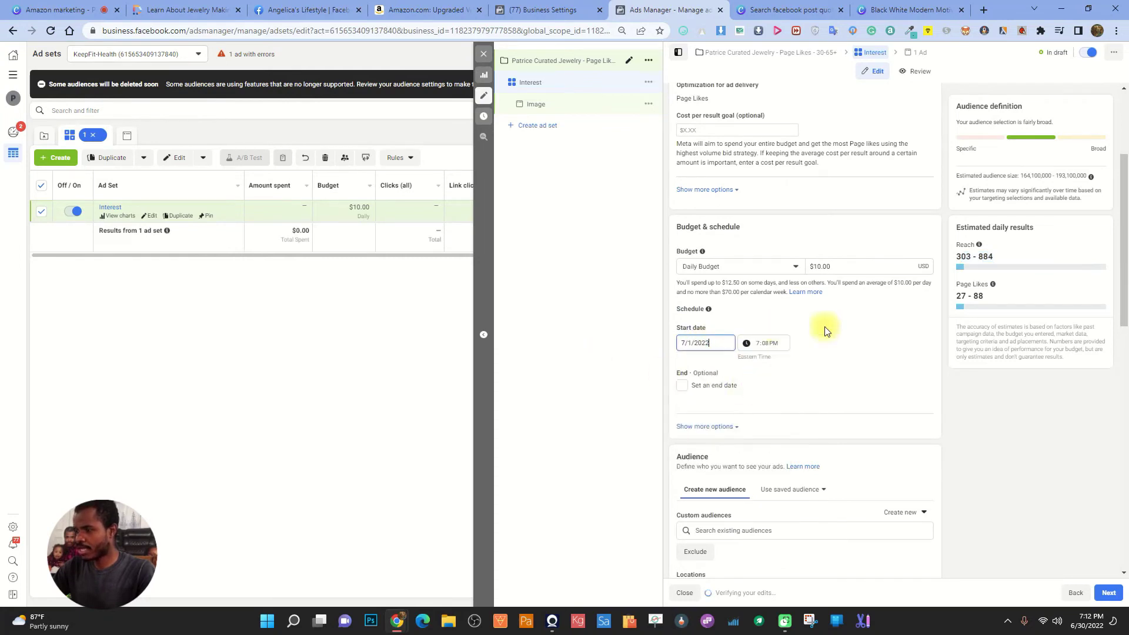
click(758, 345)
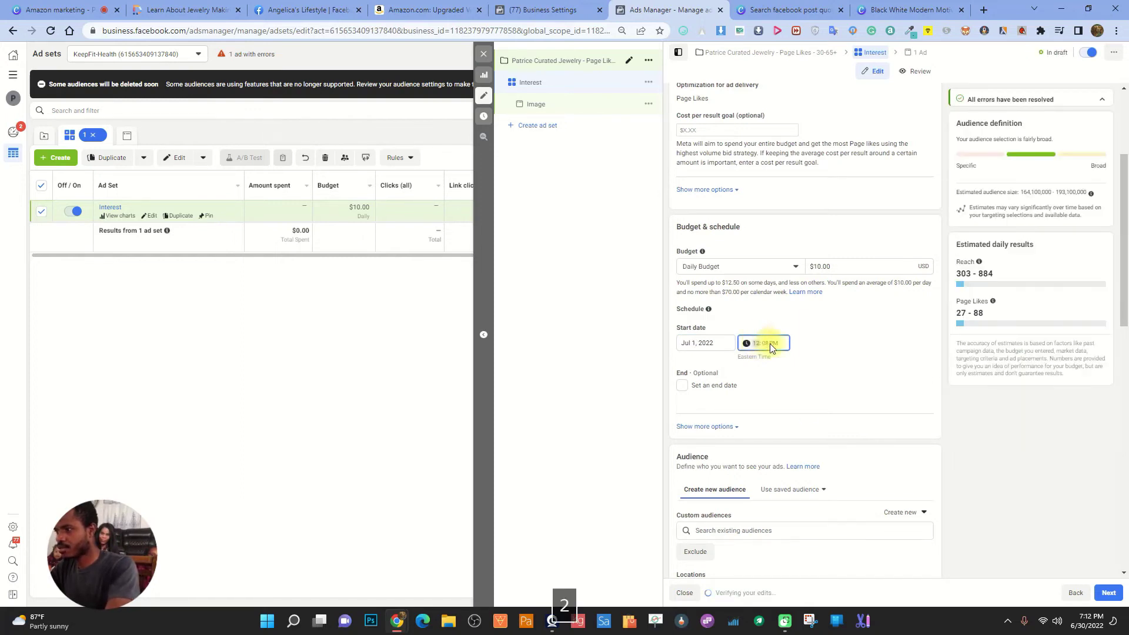
key(a)
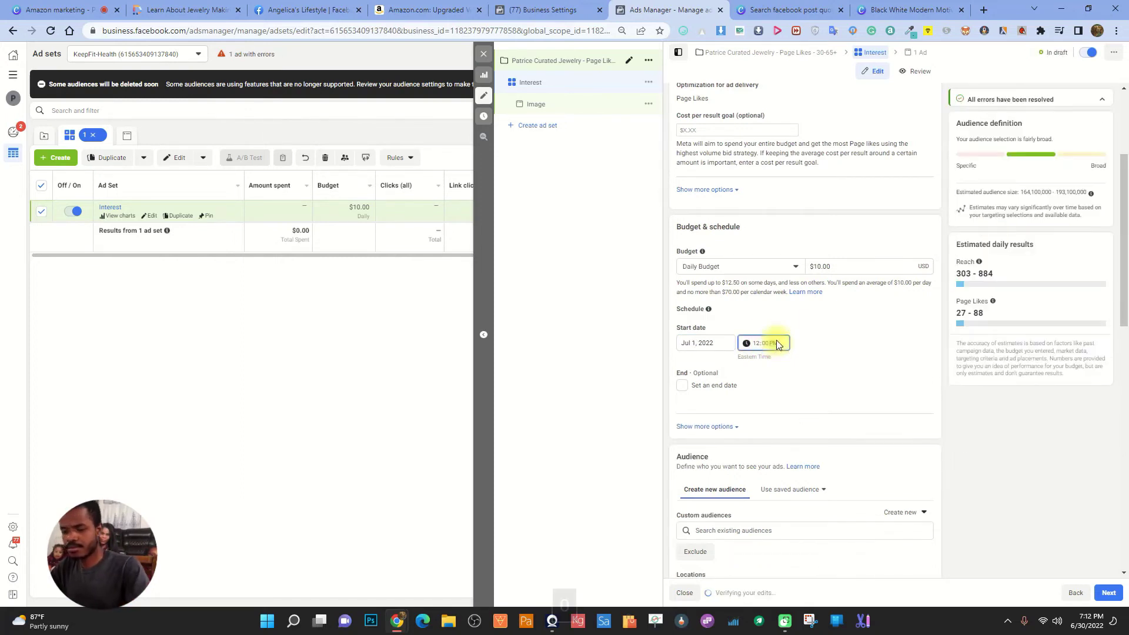
click(870, 329)
scroll(859, 365, down, 4)
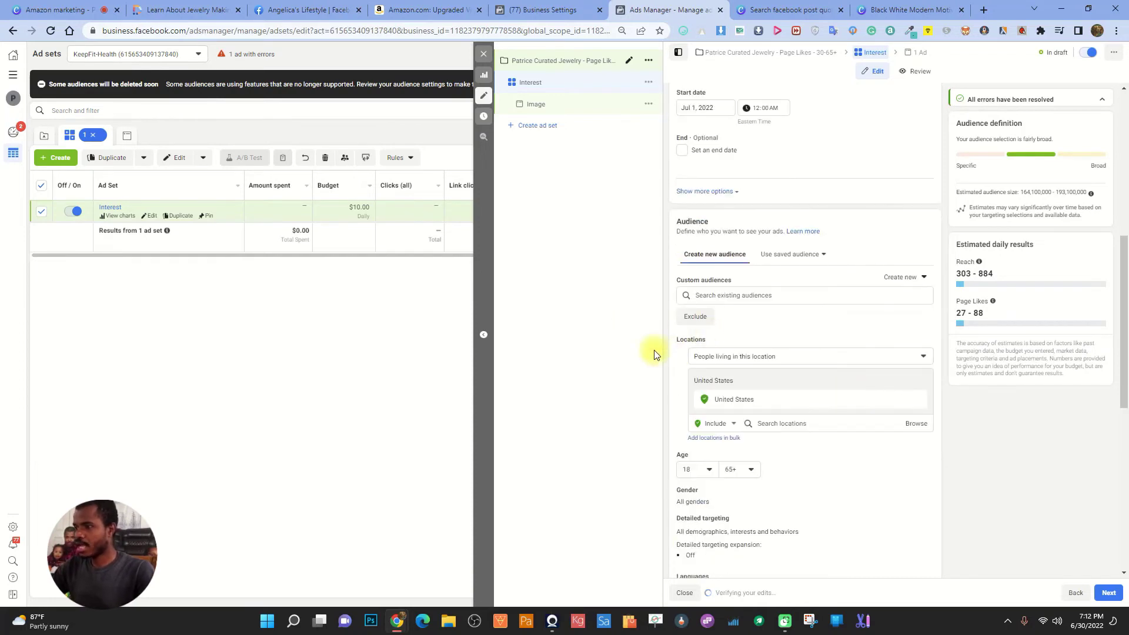
Try a July 6 end date, then remove it so the ad set runs continuously
click(685, 150)
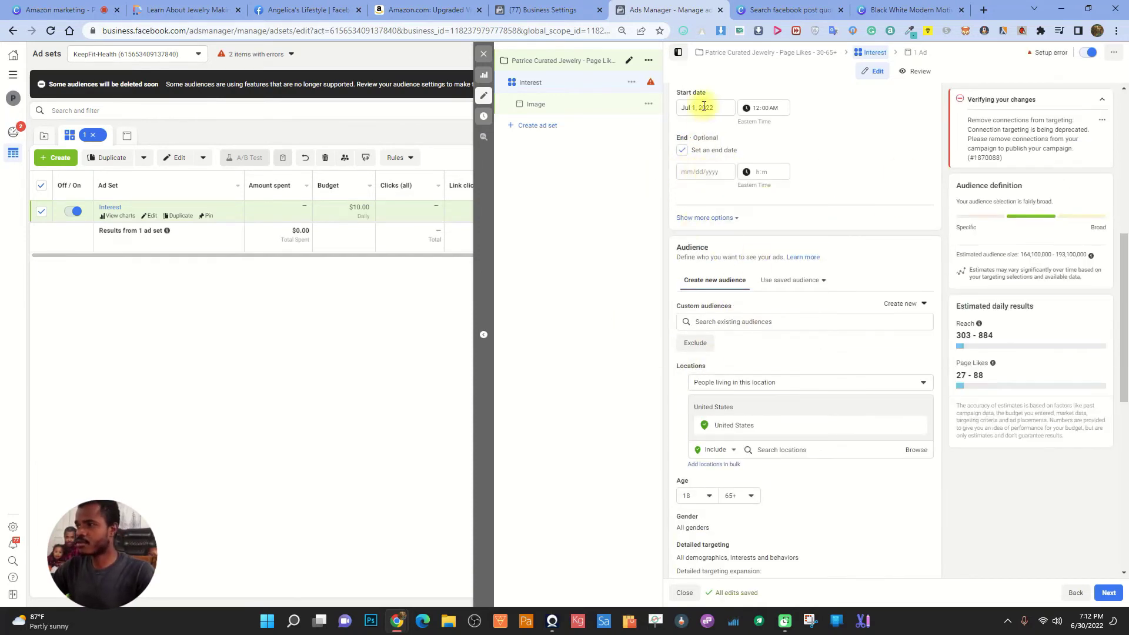
click(708, 172)
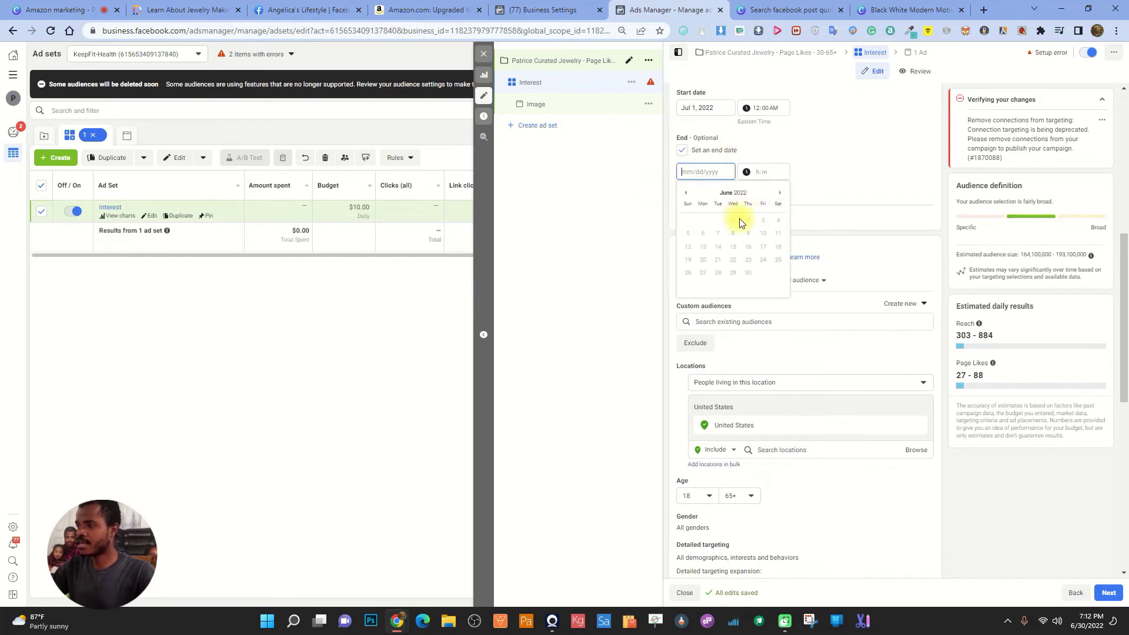
click(780, 193)
click(732, 233)
click(842, 164)
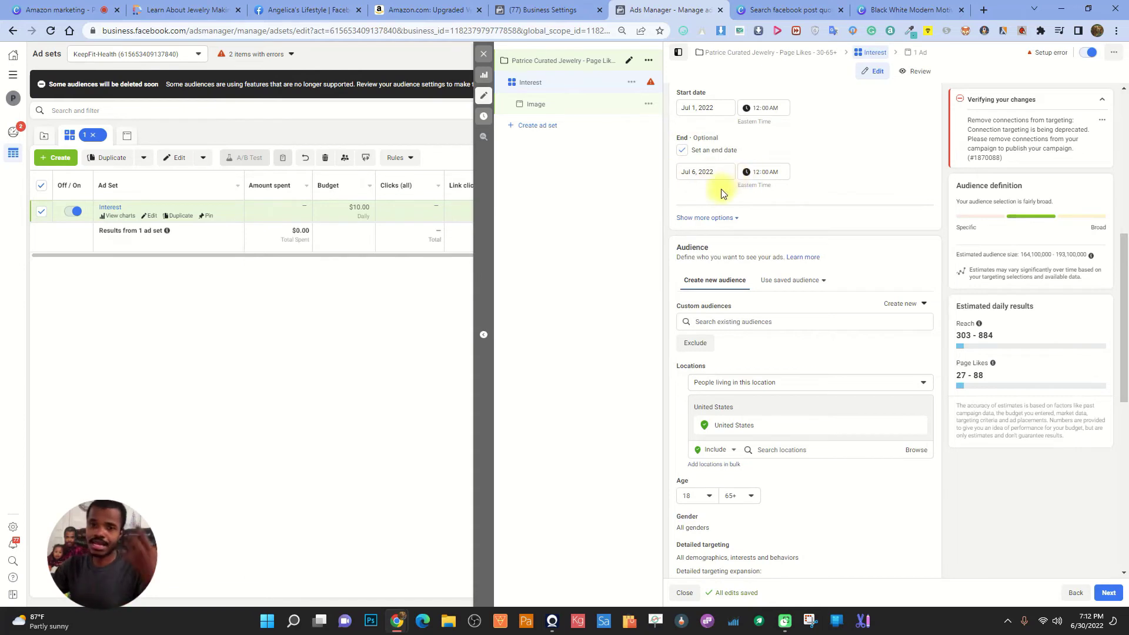
click(682, 150)
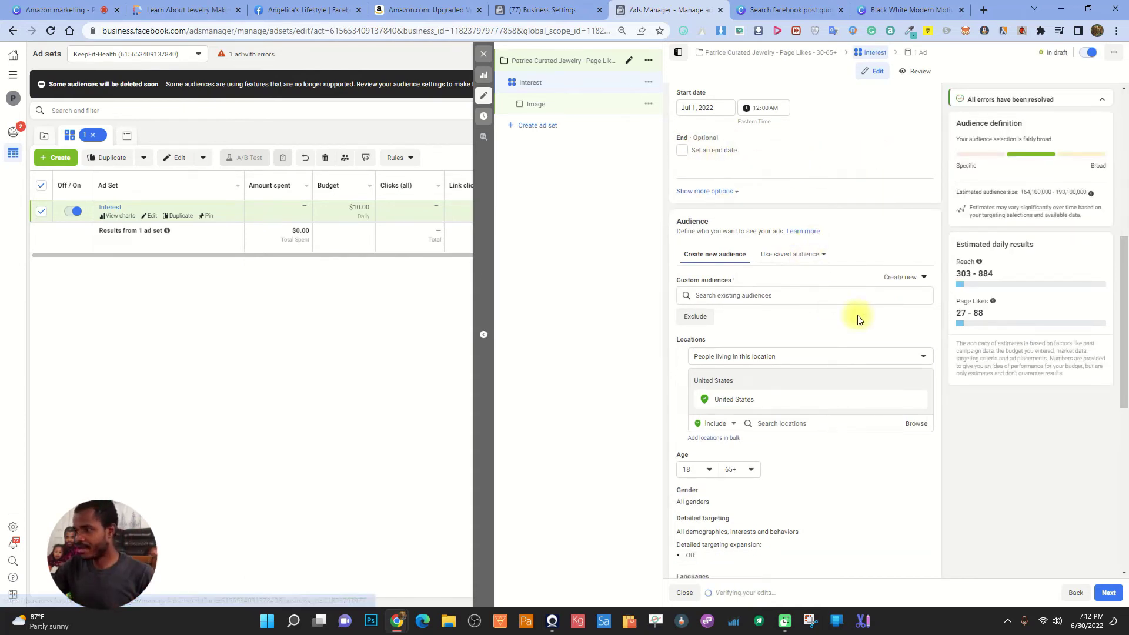
Keep targeting people living in the location and raise the minimum age to 30
scroll(857, 315, down, 2)
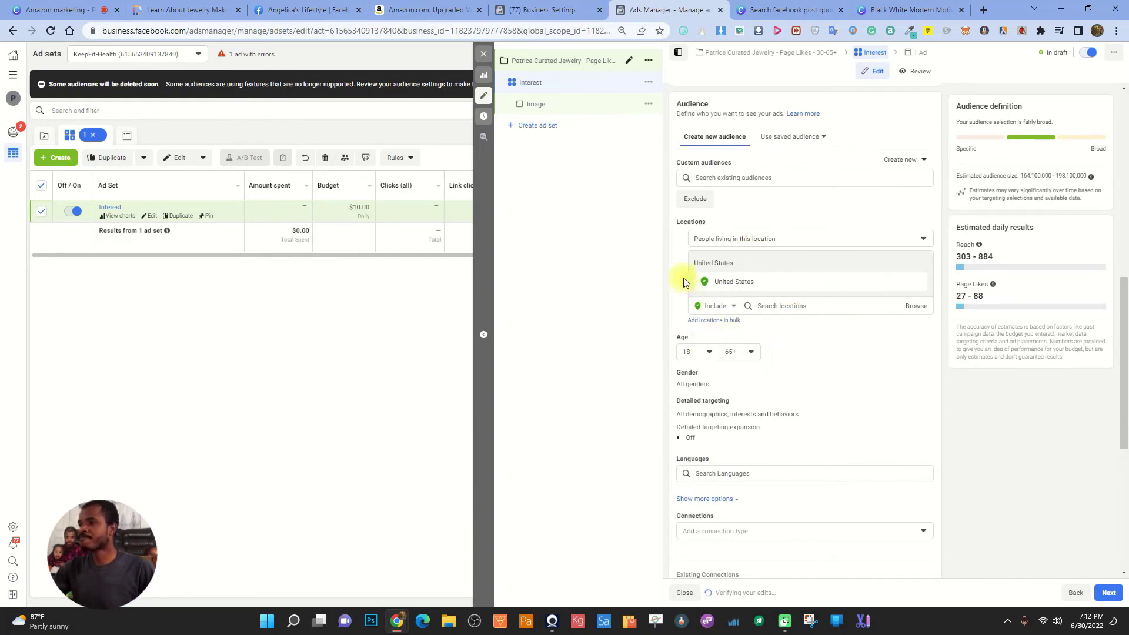
mouse_move(706, 226)
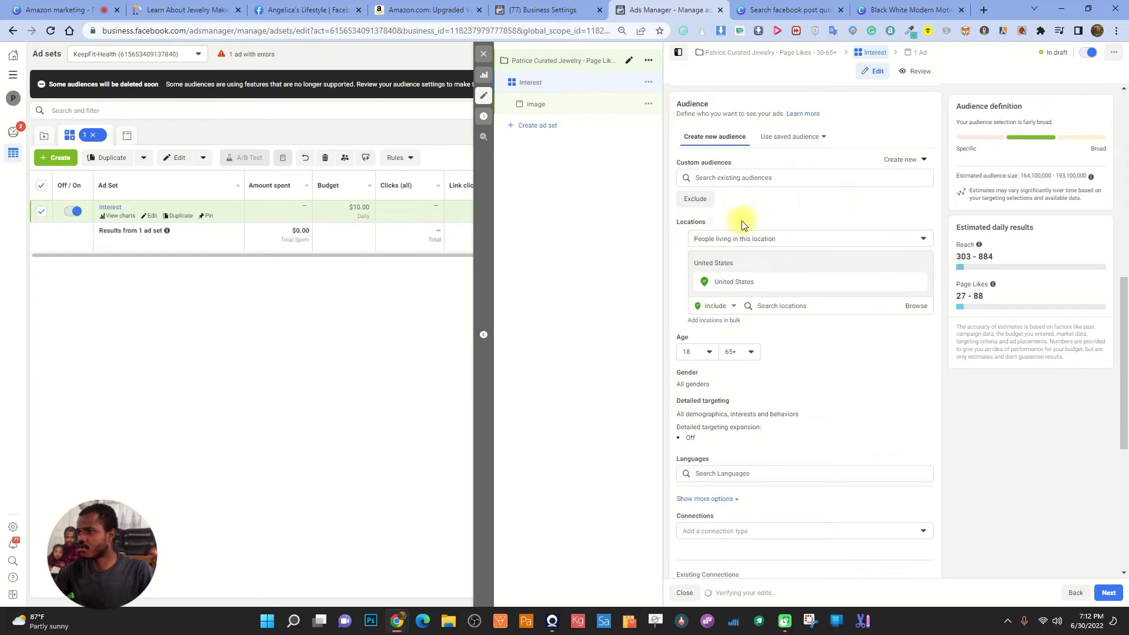
click(762, 238)
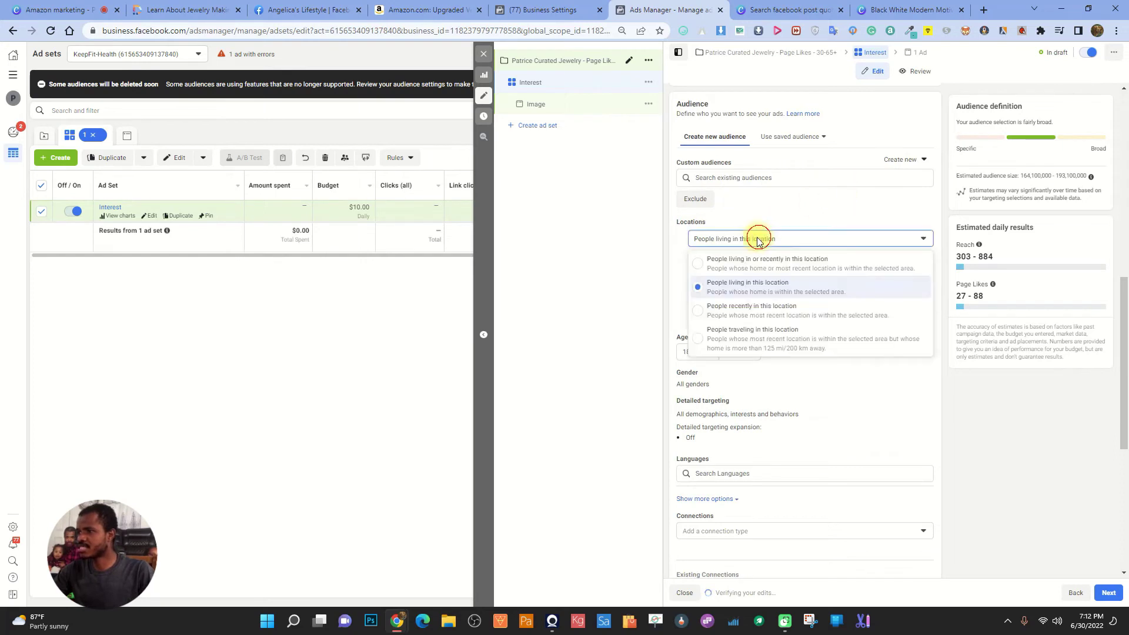
click(763, 292)
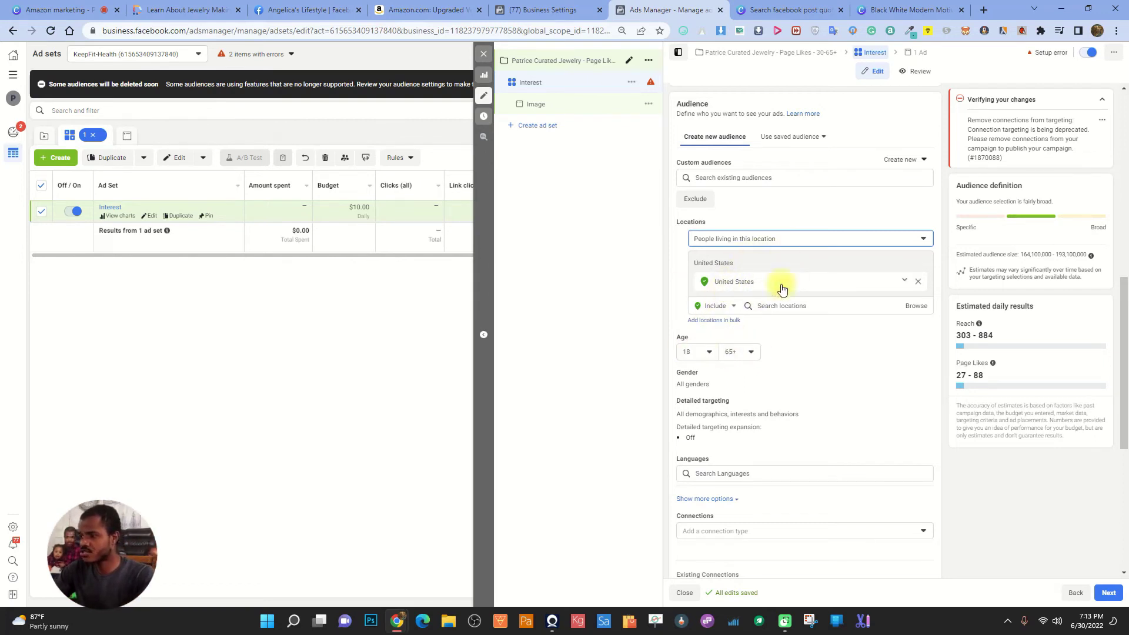
click(696, 352)
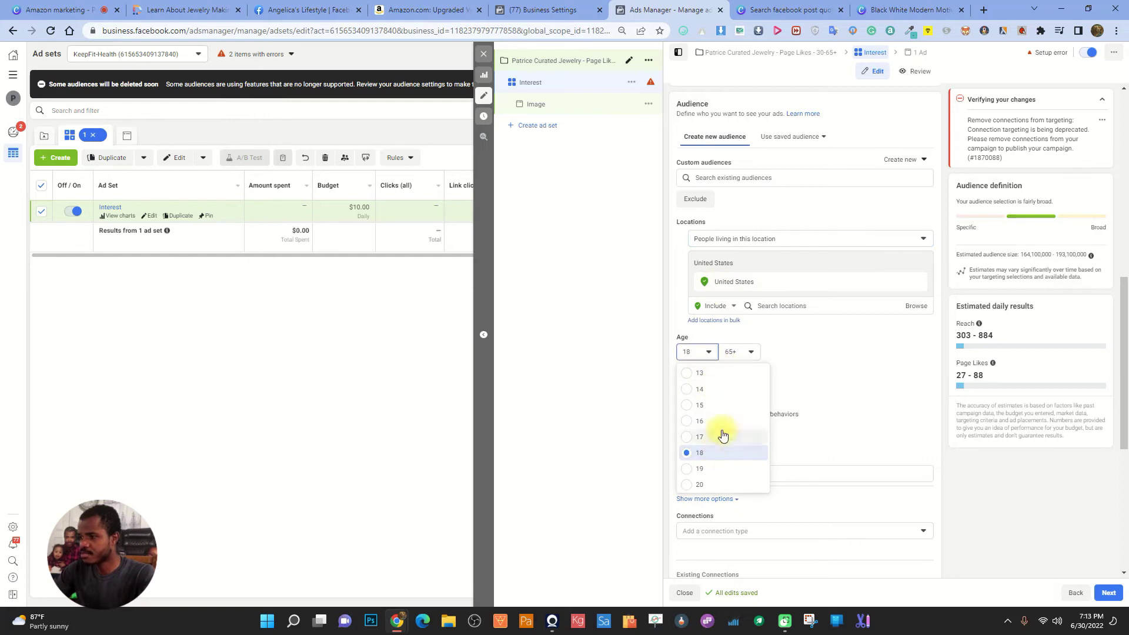
scroll(720, 441, down, 3)
click(701, 410)
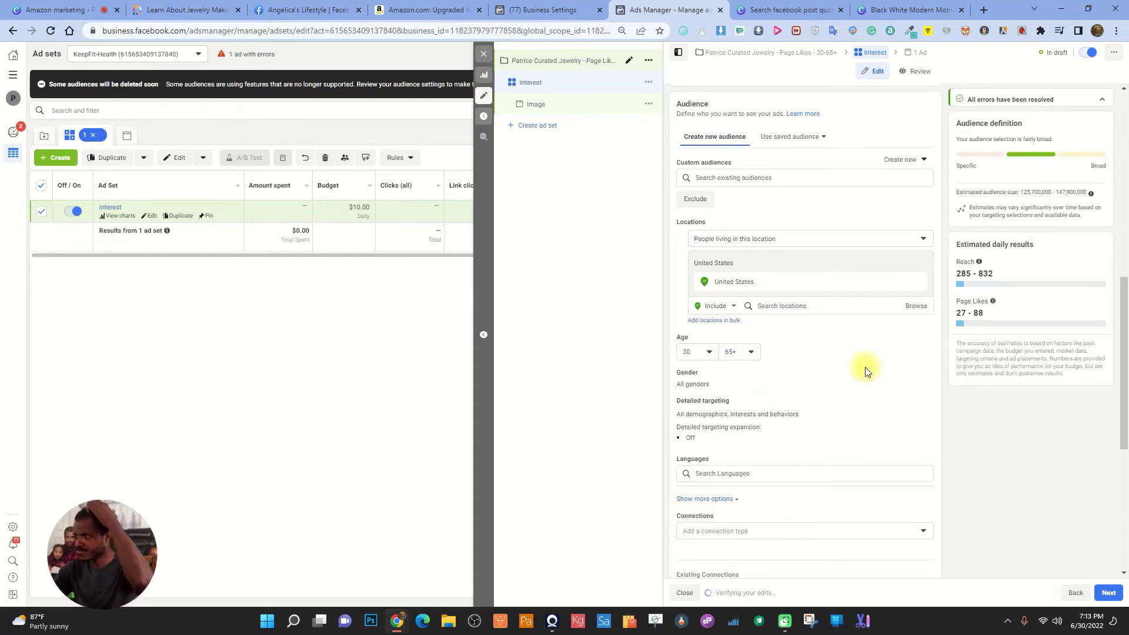
Add English (All) as the target language
scroll(852, 358, down, 3)
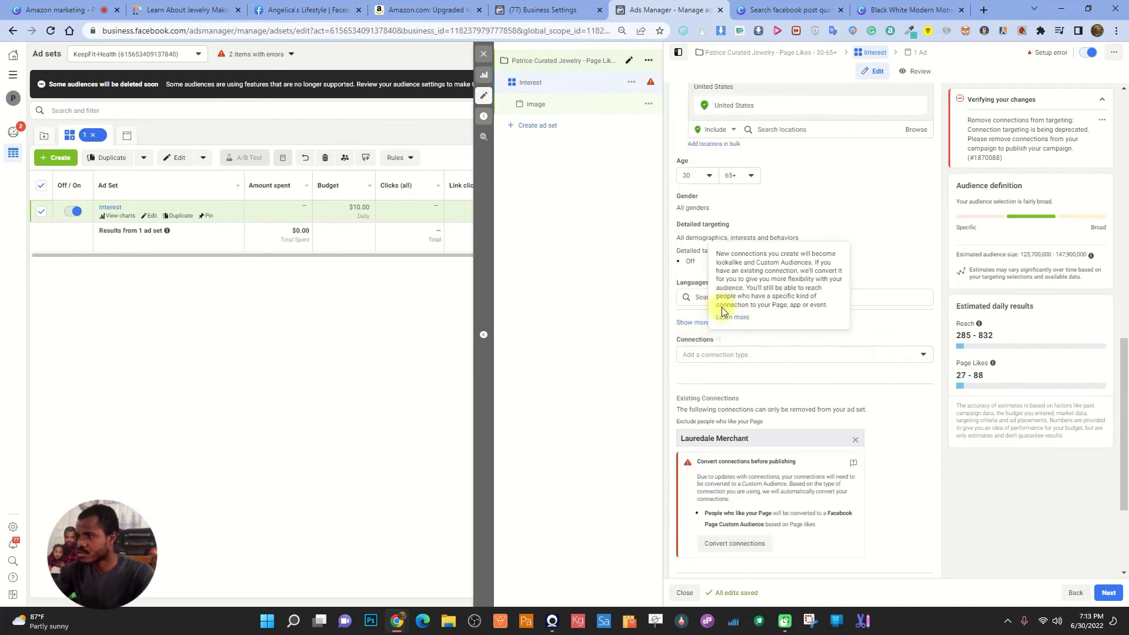
click(893, 297)
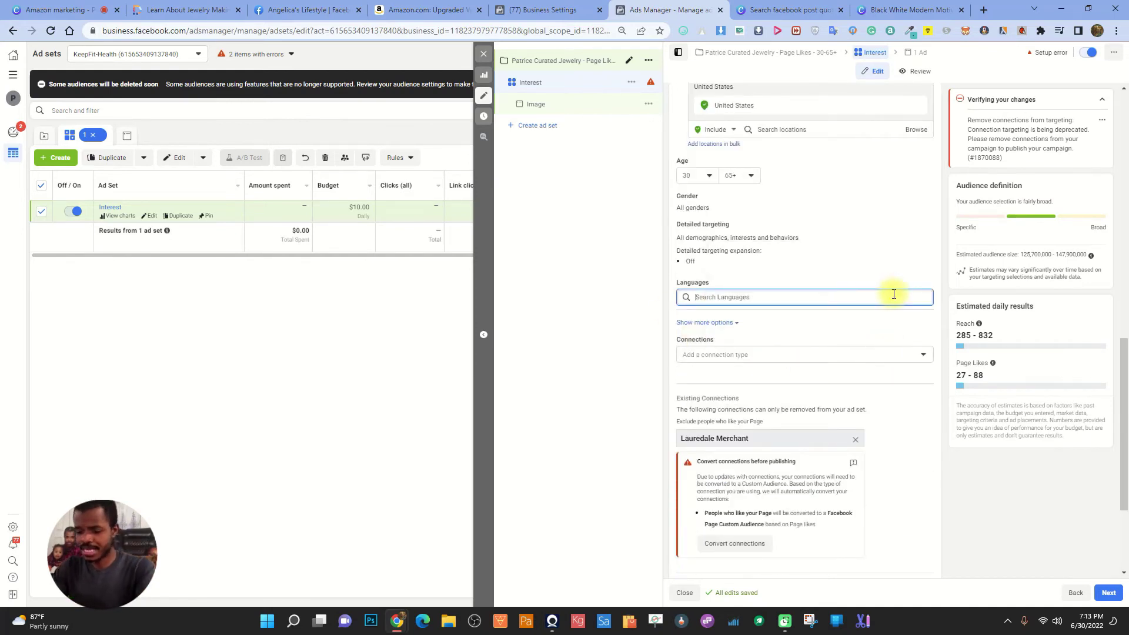
text(English)
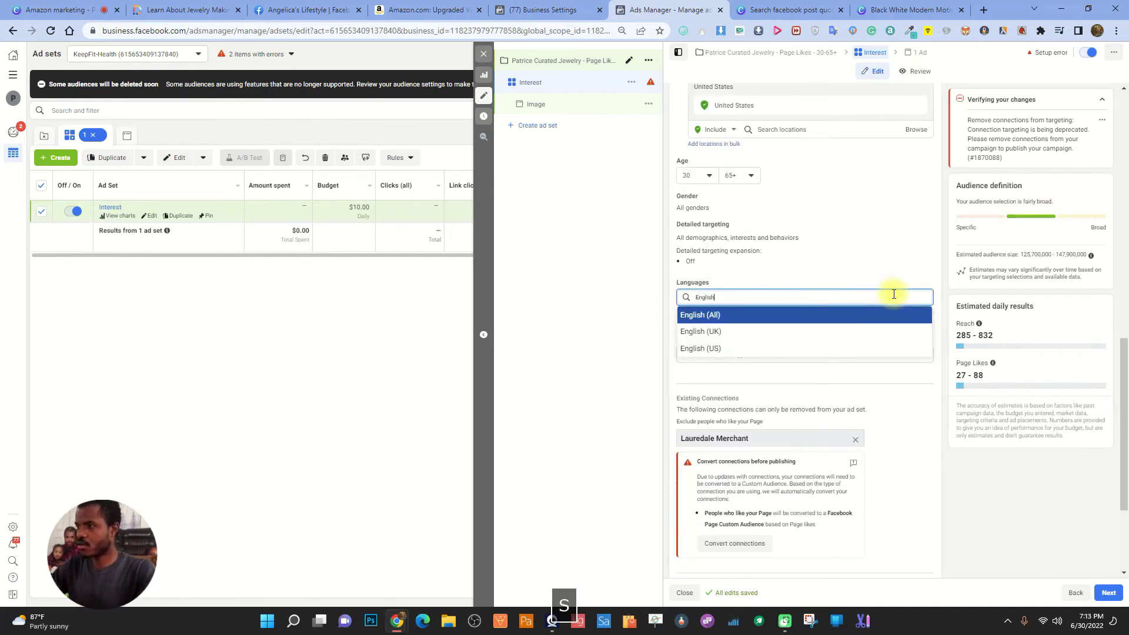
click(761, 315)
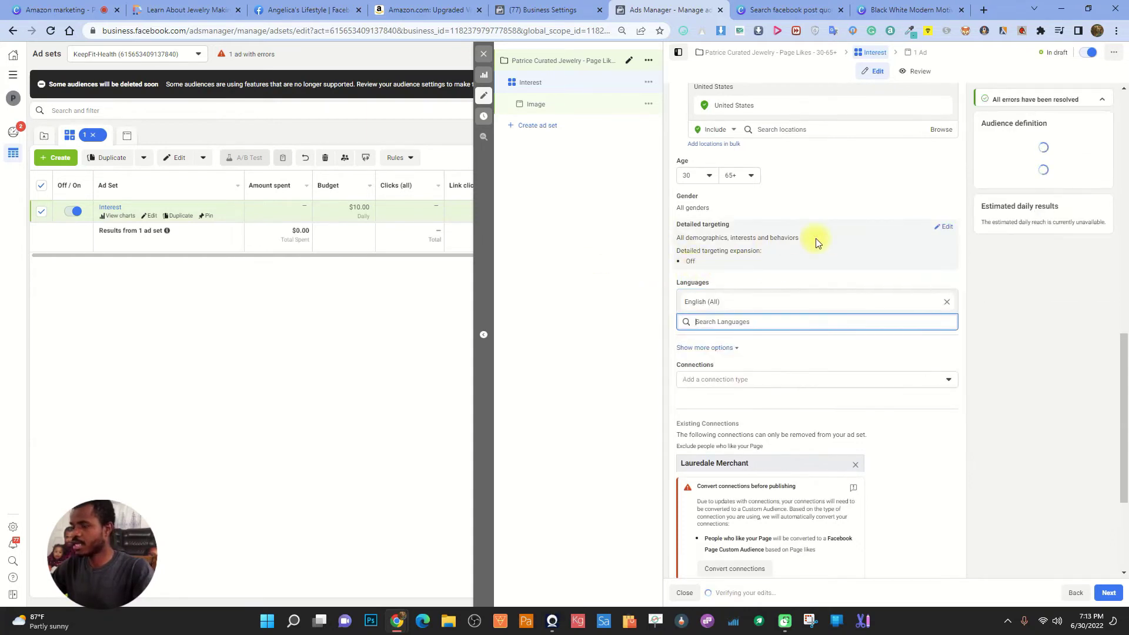
Convert the Page connections in detailed targeting into custom audiences, then go to the Image ad
click(926, 230)
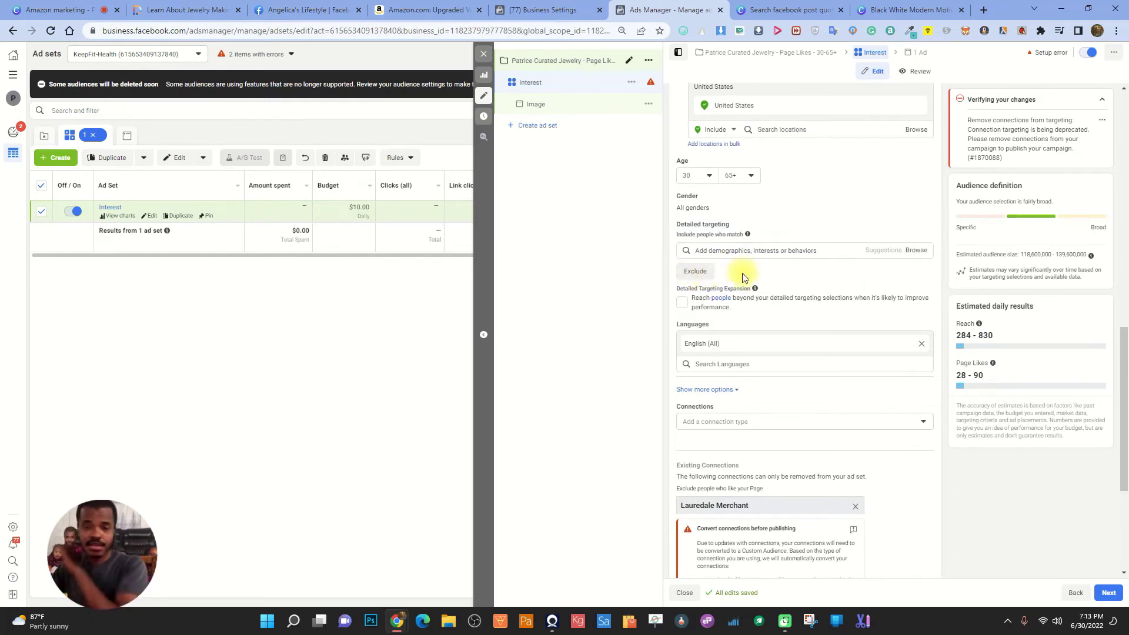
scroll(808, 381, down, 3)
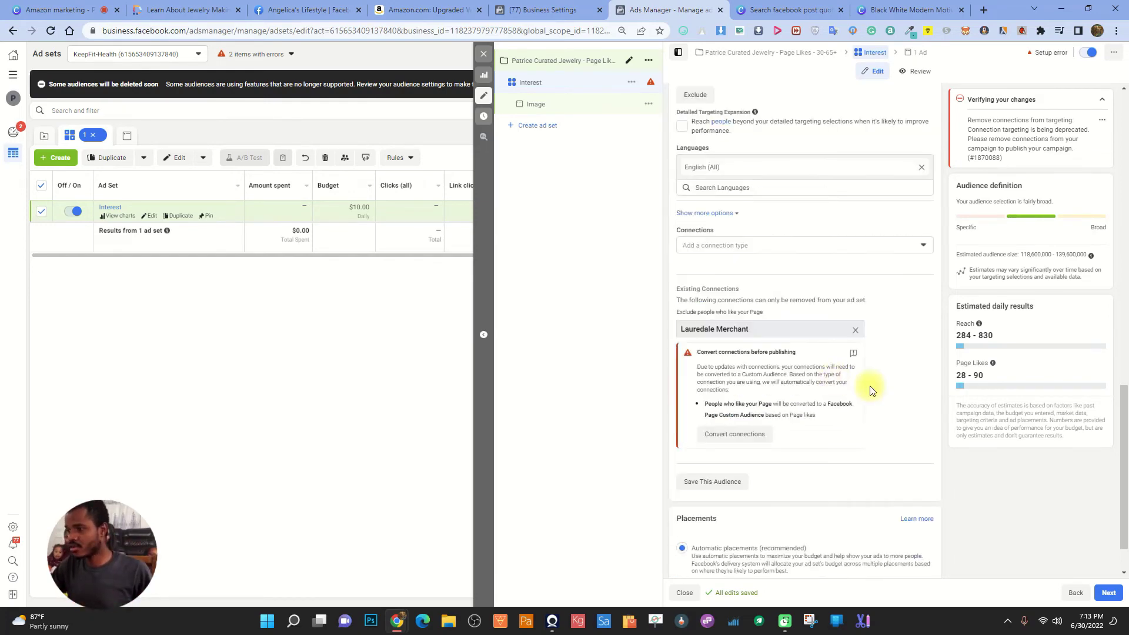
scroll(905, 403, down, 1)
click(743, 378)
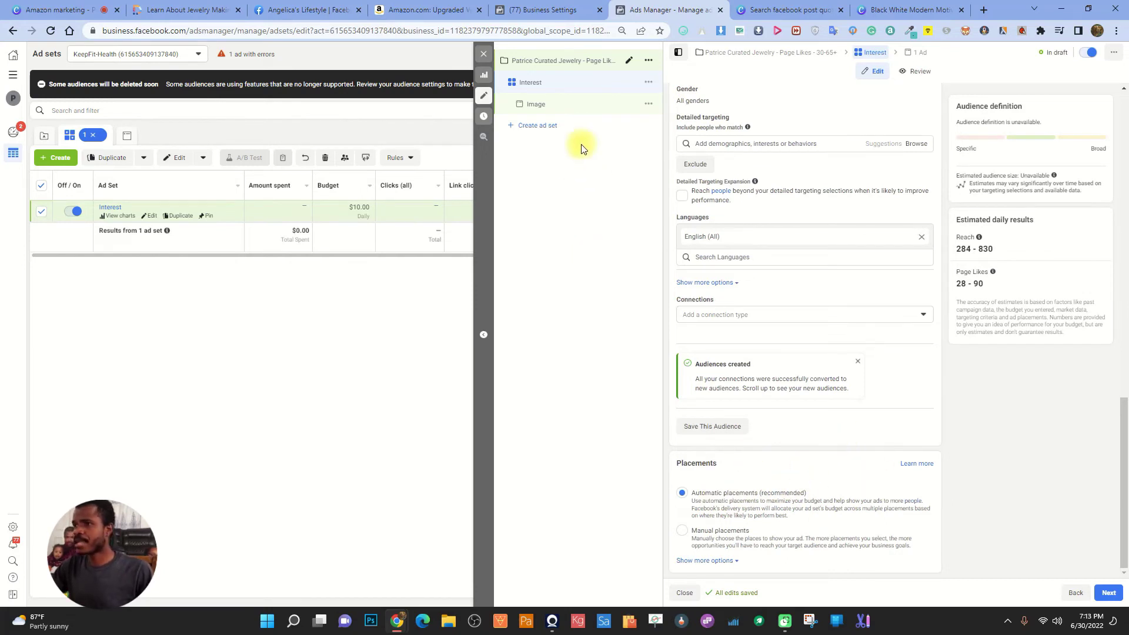
click(596, 104)
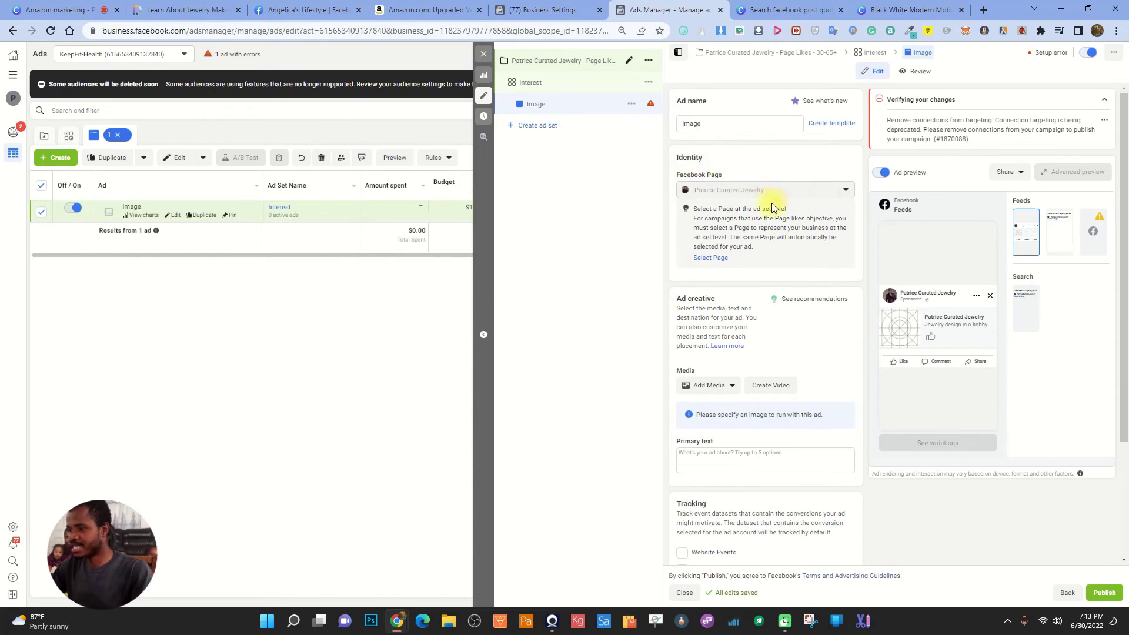
Upload the black-and-white motivation quote image from the computer to the media library
scroll(779, 193, down, 2)
click(728, 270)
click(718, 284)
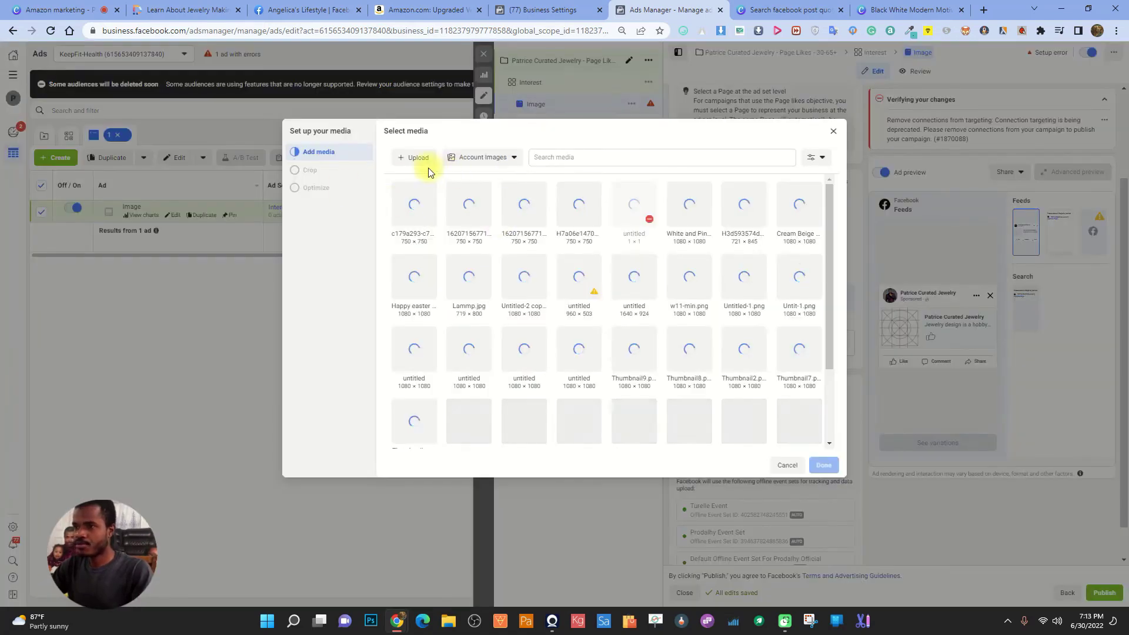
click(411, 157)
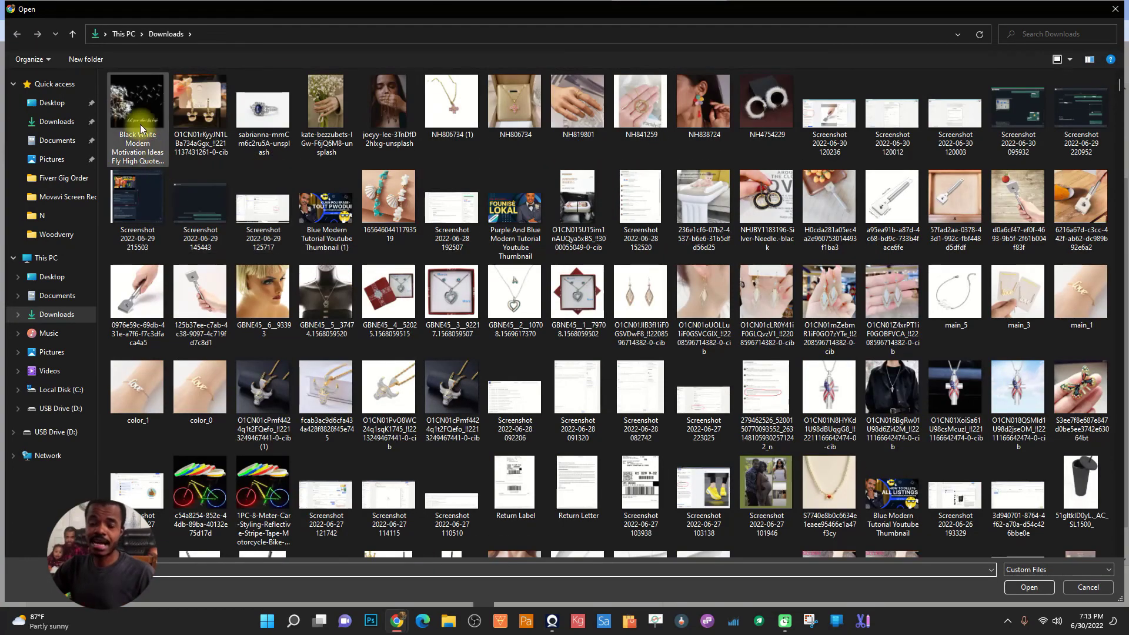
click(138, 115)
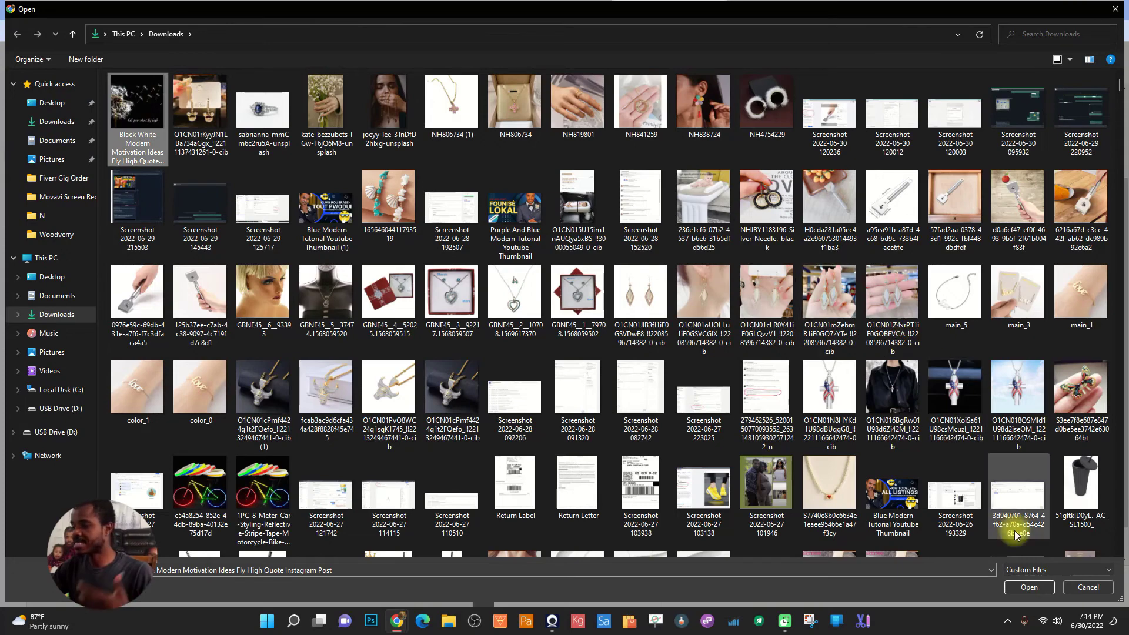
click(1028, 588)
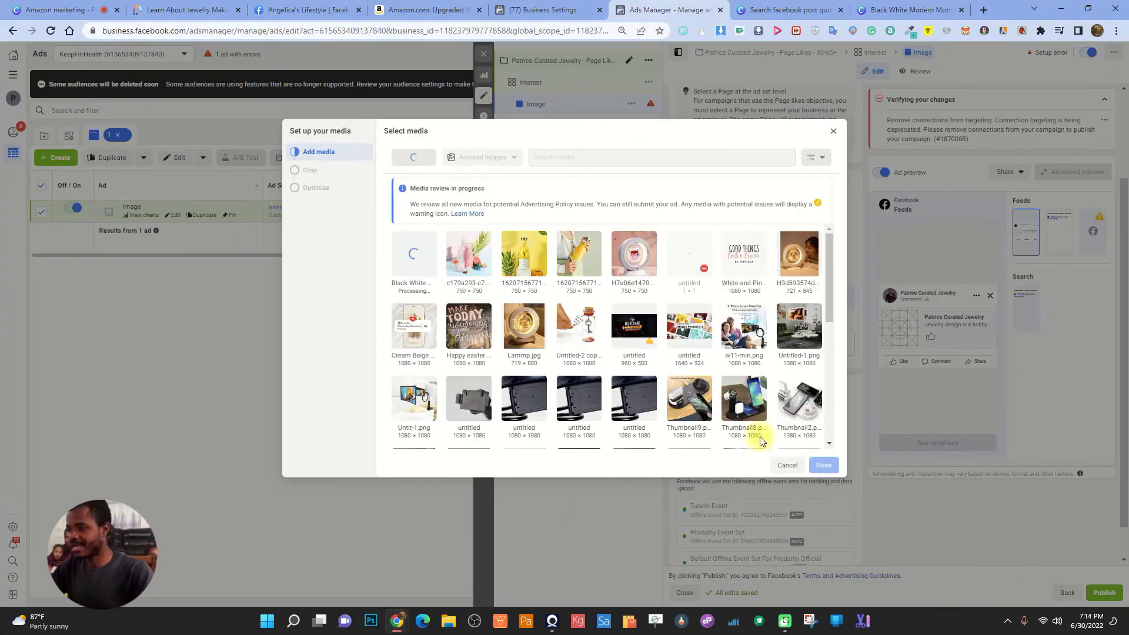
key(Escape)
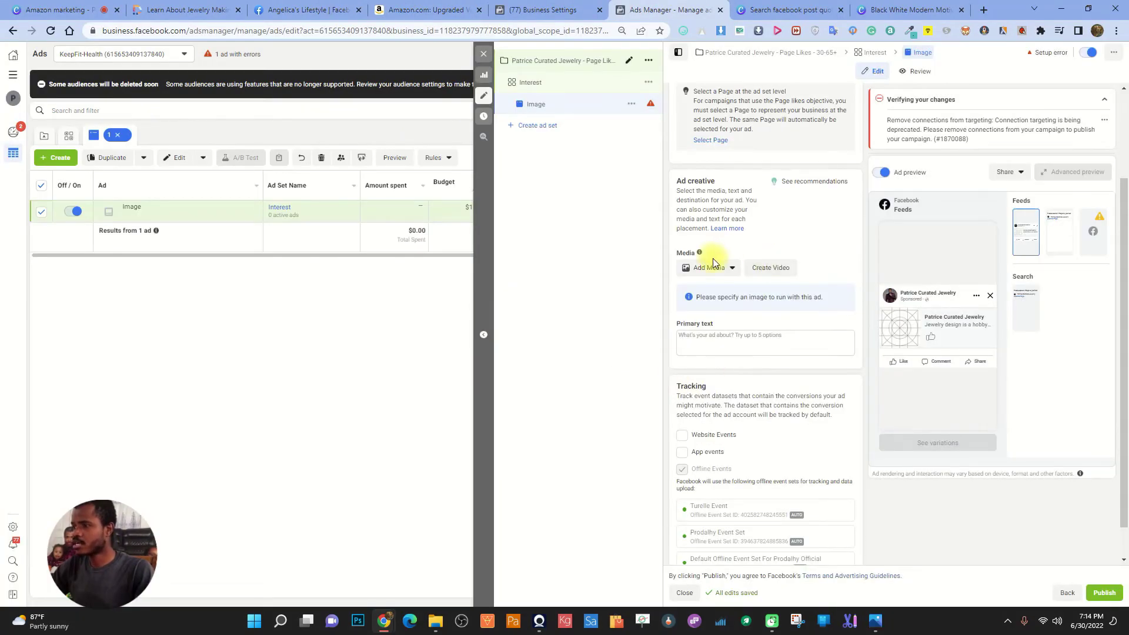
Choose the dandelion 'Fly High' image as the ad's media
click(710, 271)
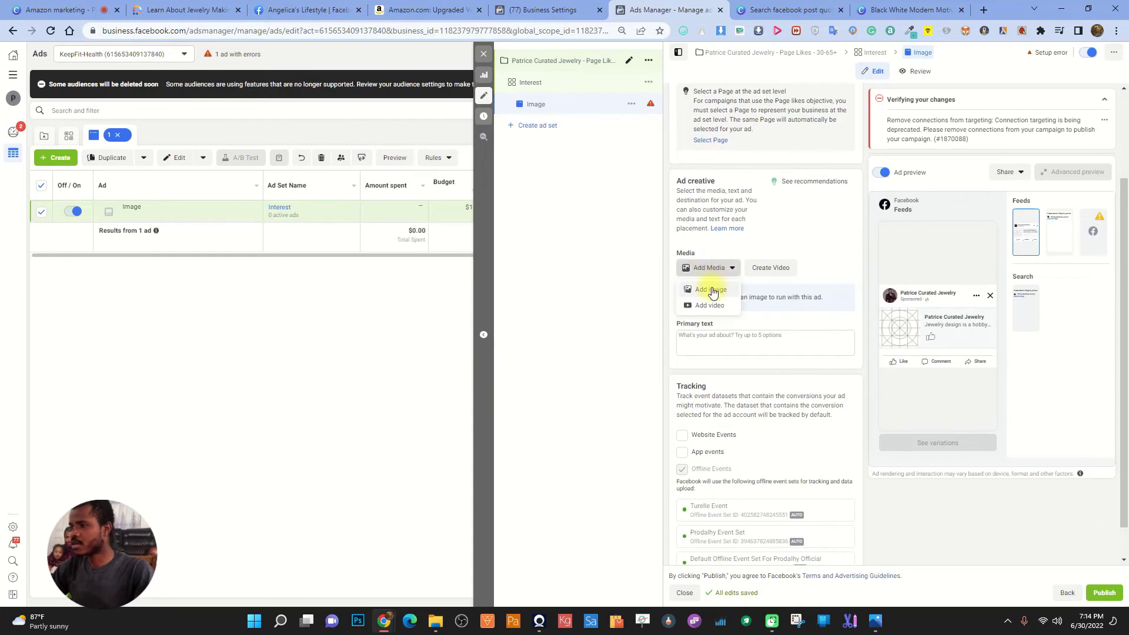
click(712, 292)
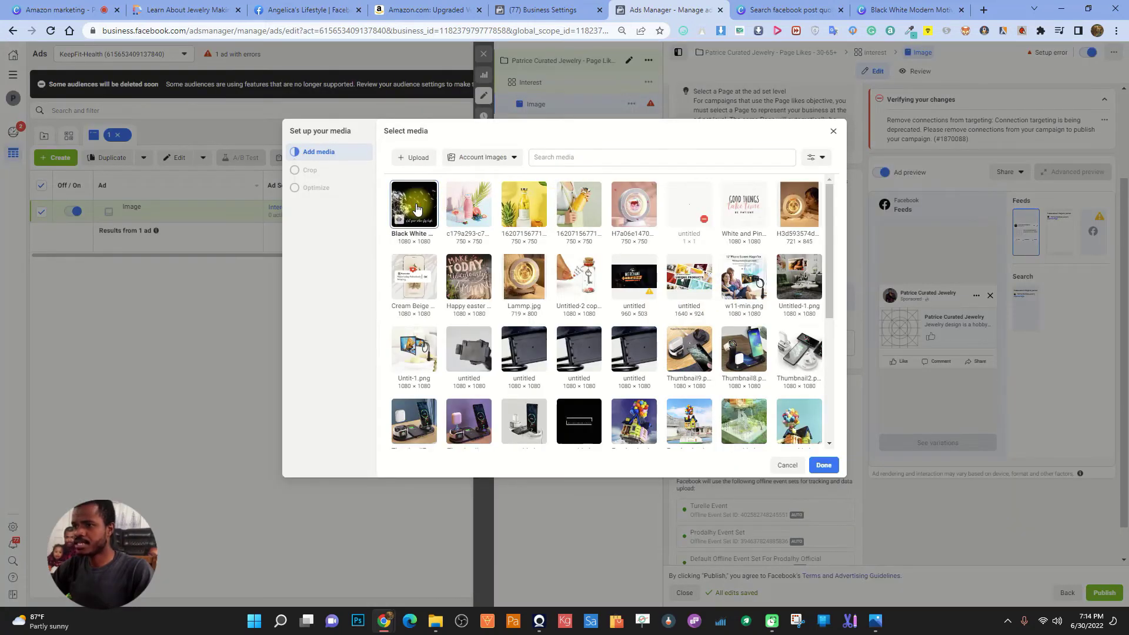
click(824, 466)
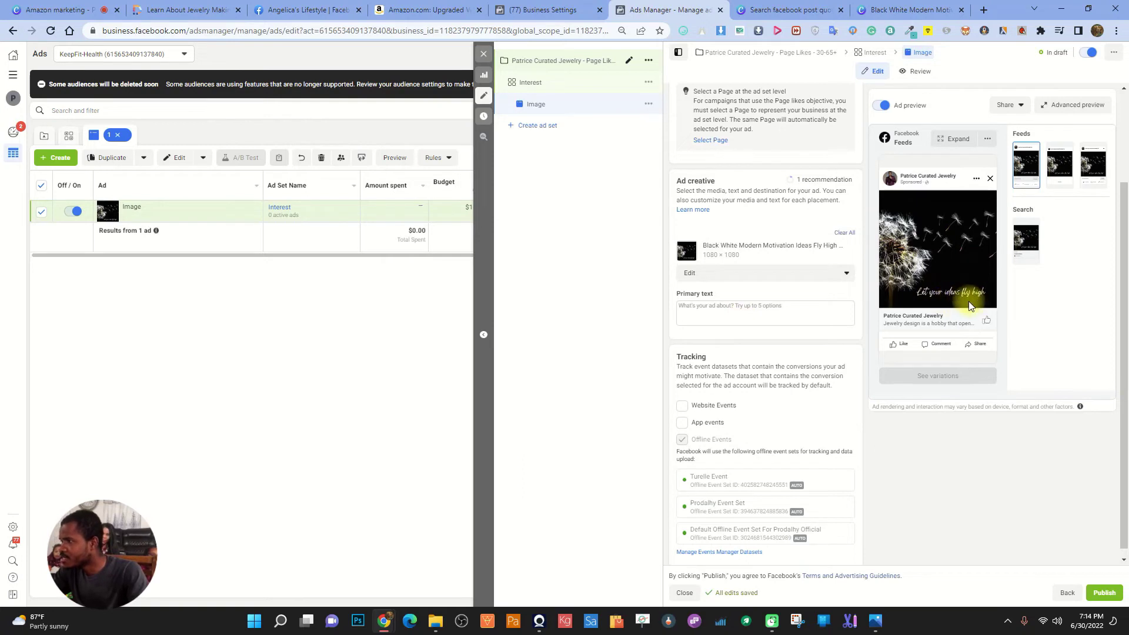
Write 'Like if you agree!' followed by an 👌 emoji as the ad's primary text
click(745, 318)
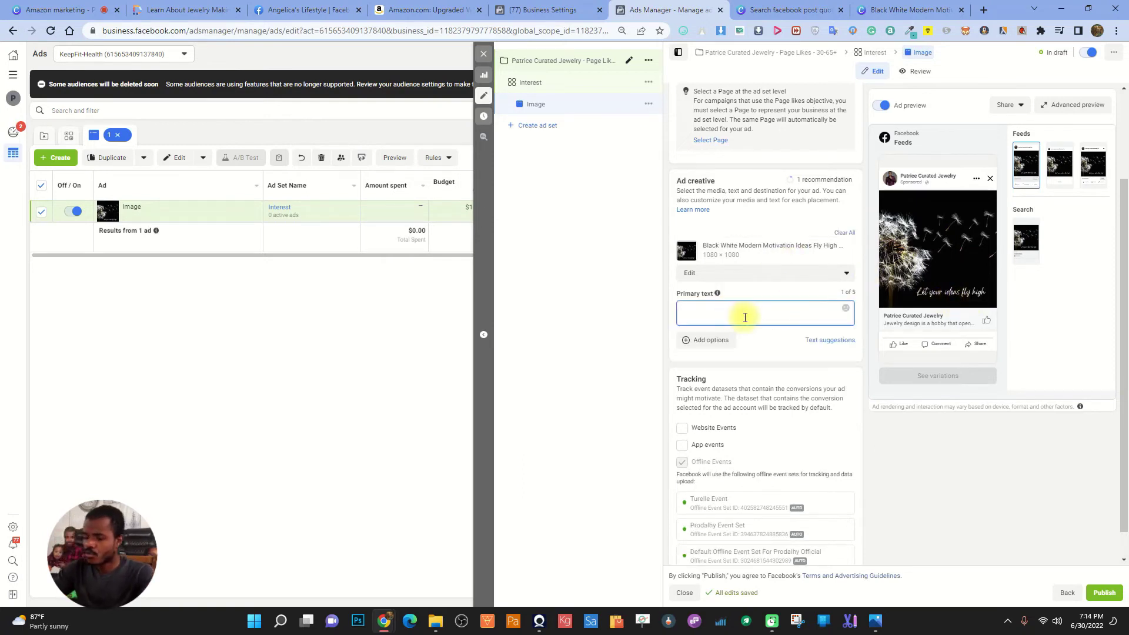
text(Like if )
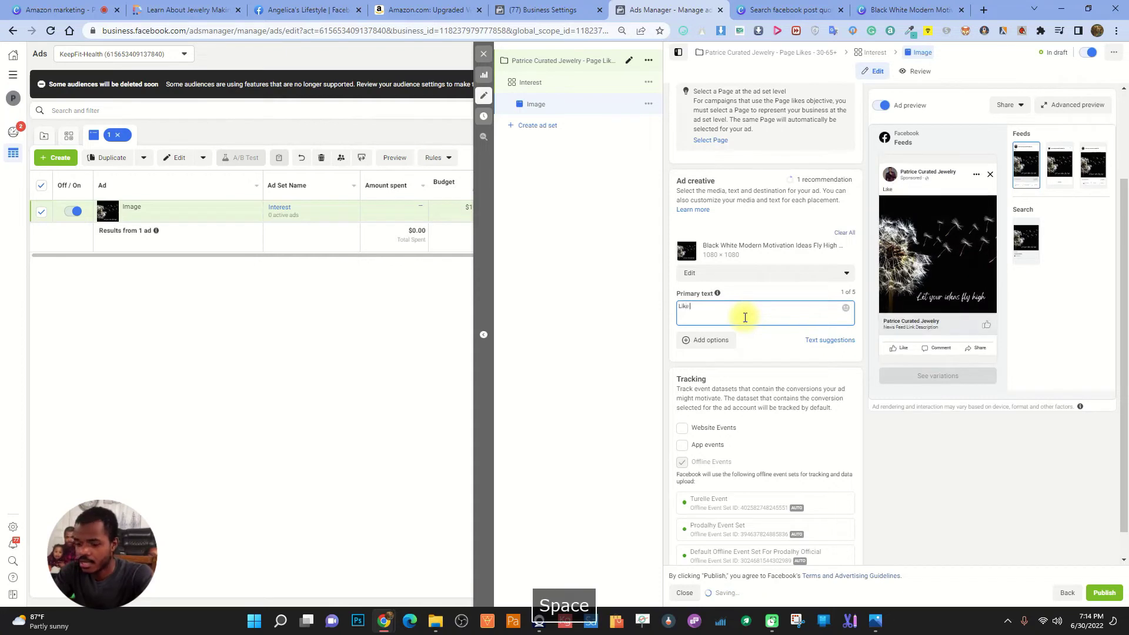
text(you agree)
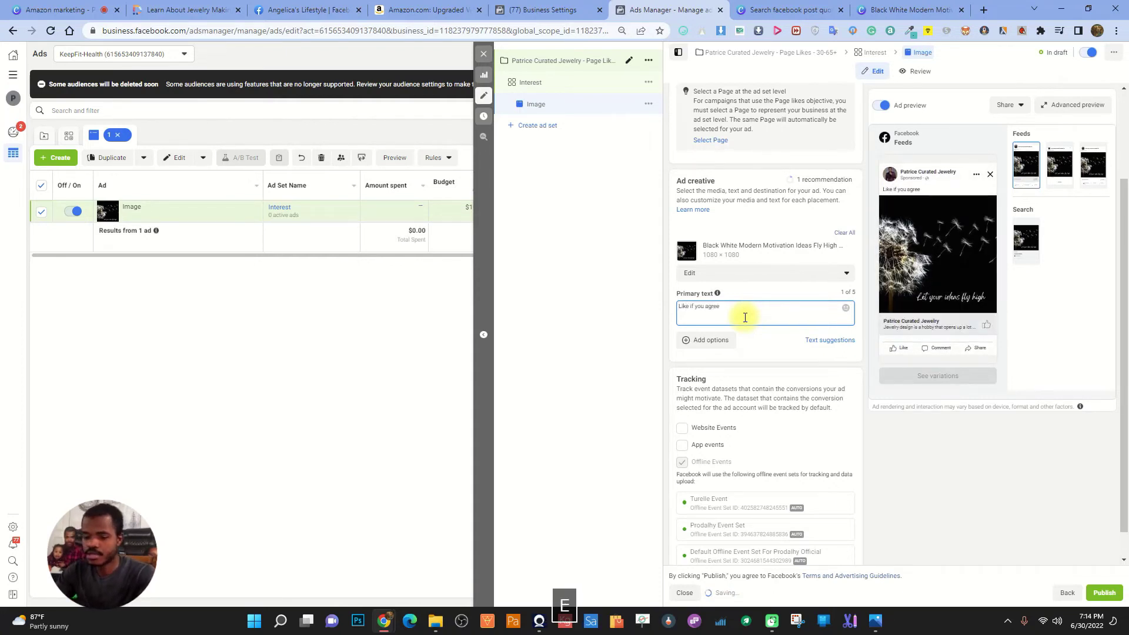
text(!)
click(847, 310)
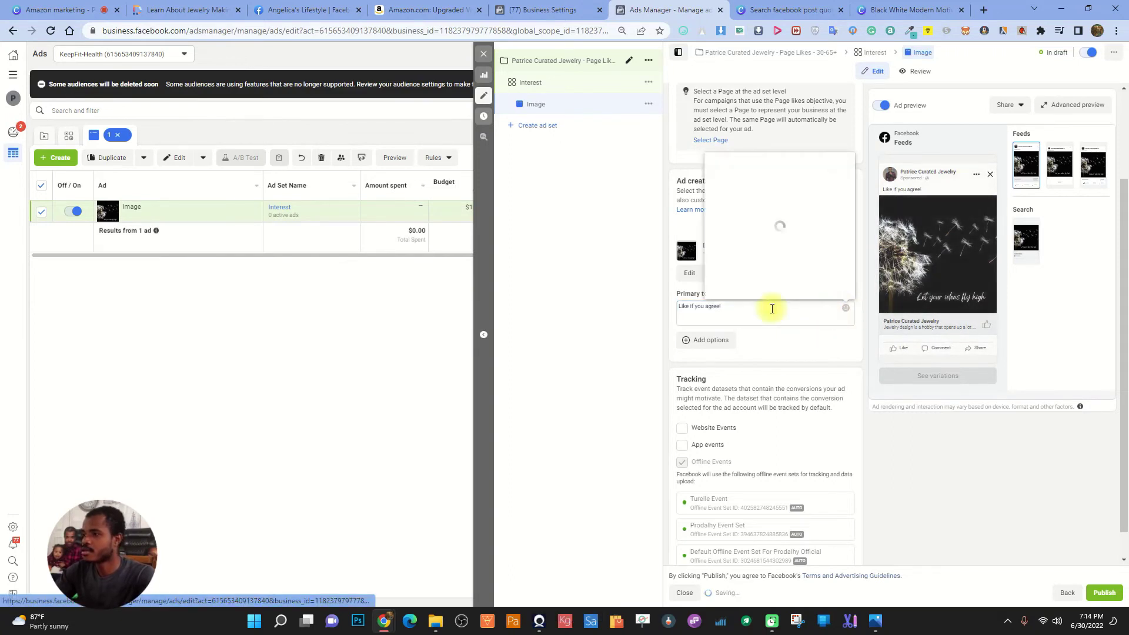
click(714, 183)
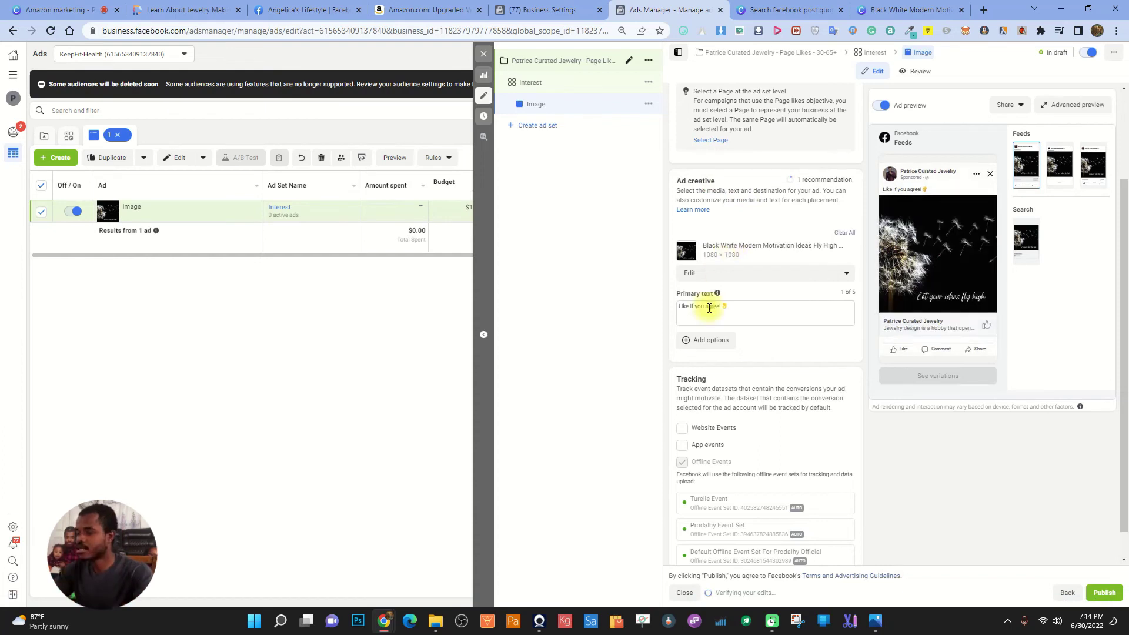
scroll(741, 353, down, 1)
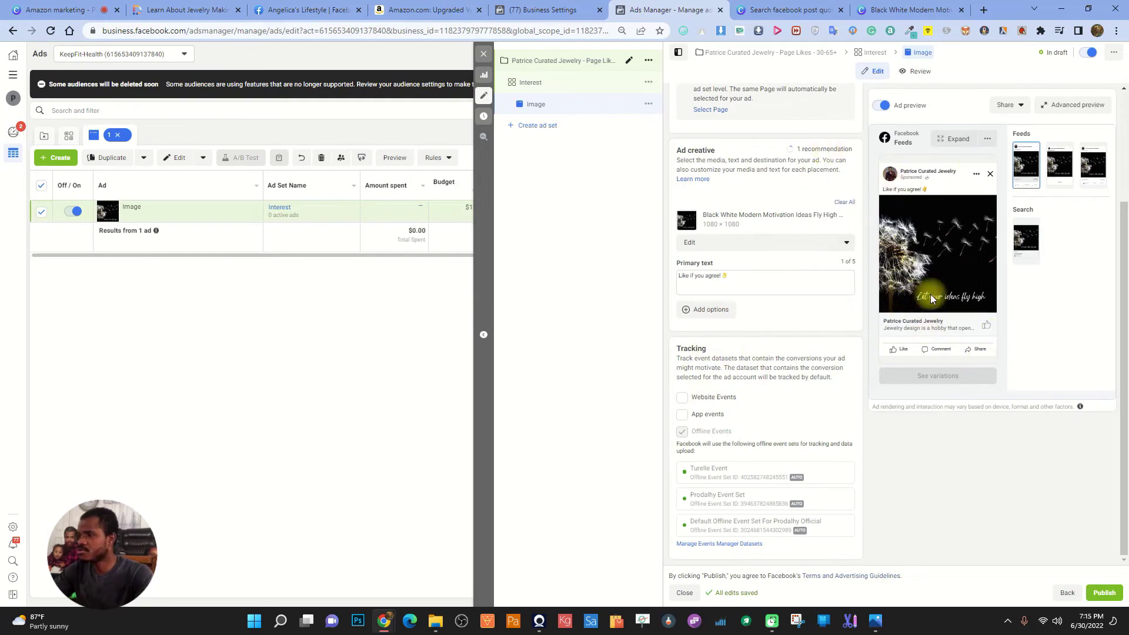
scroll(891, 397, up, 5)
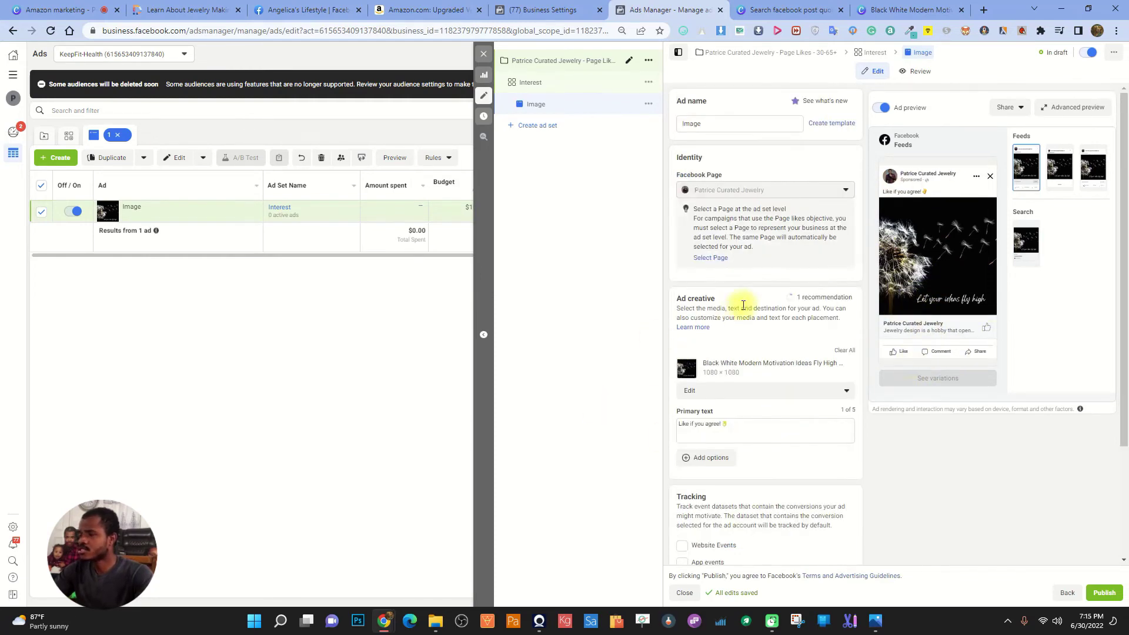
scroll(779, 235, down, 5)
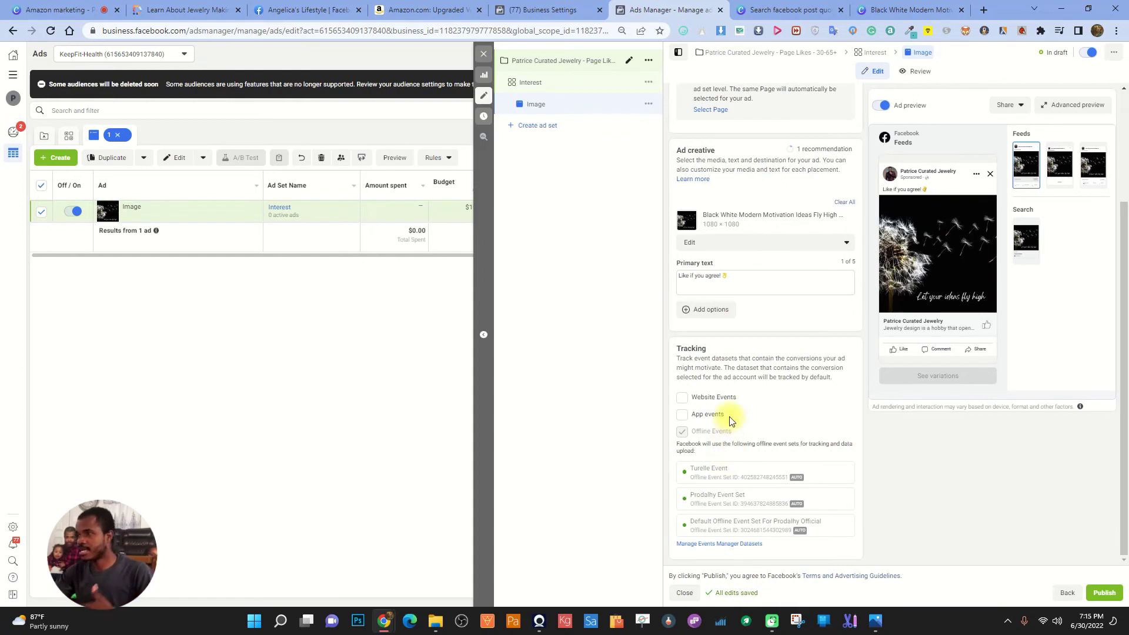
Open Amazon's home page in a new tab and close the Black White Modern, post search and neck fan tabs
click(986, 10)
click(706, 324)
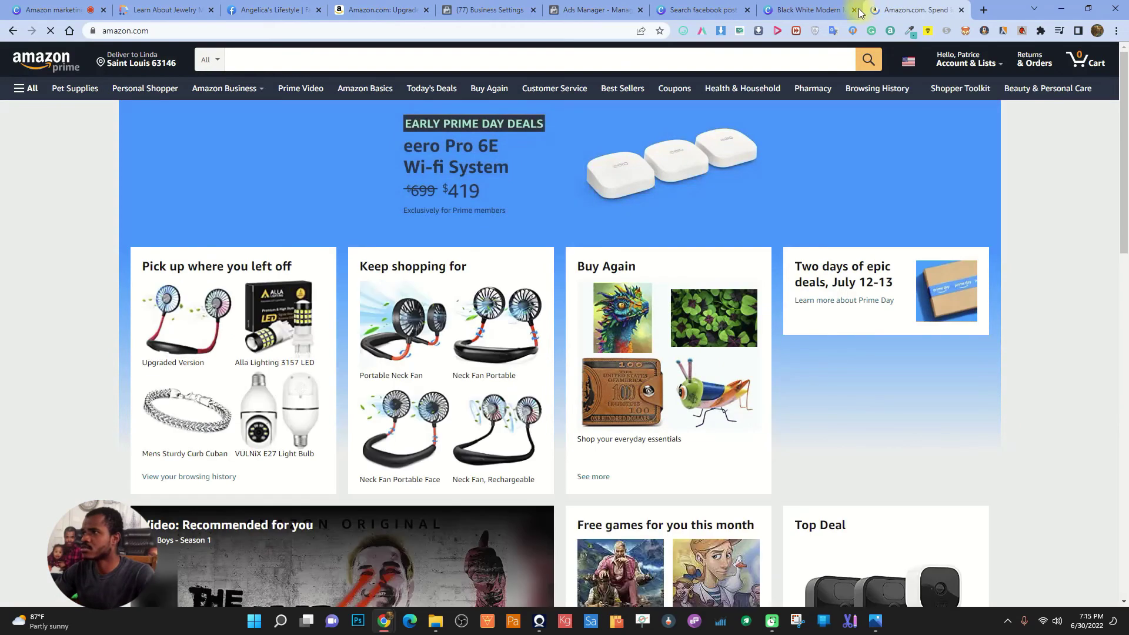
click(854, 10)
click(747, 10)
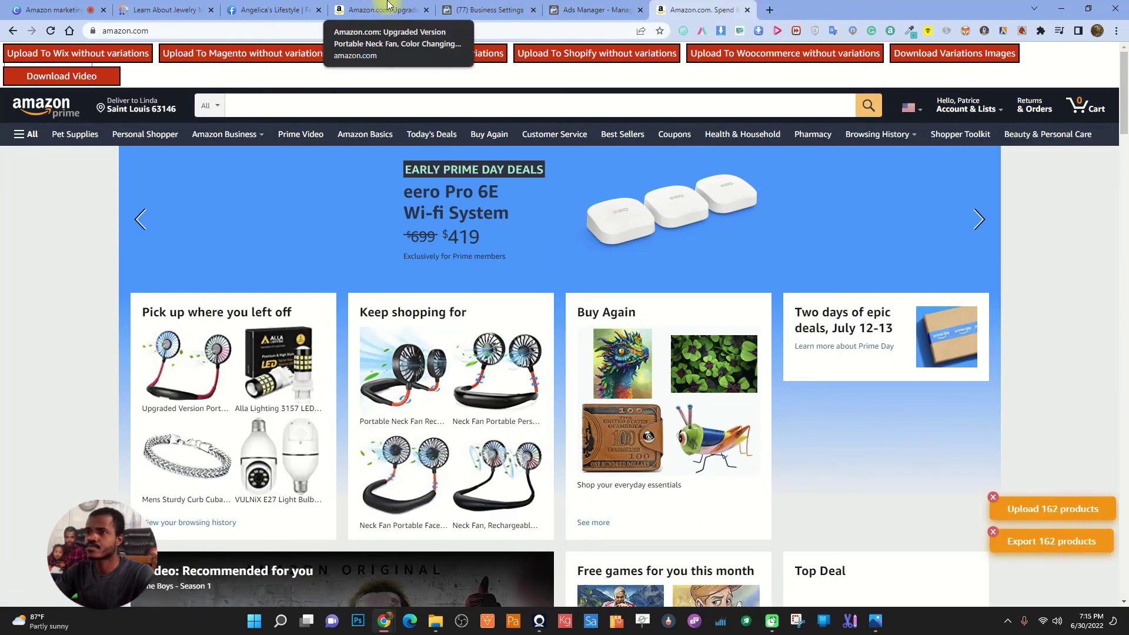
click(428, 10)
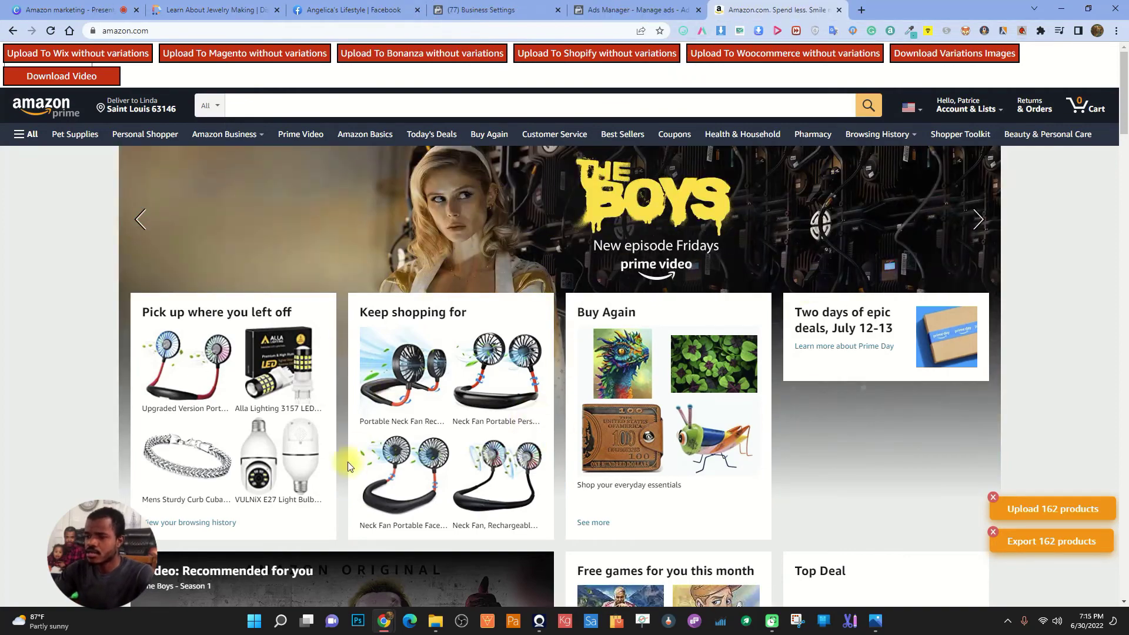
Scroll to the bottom of Amazon's home page
scroll(558, 396, down, 1)
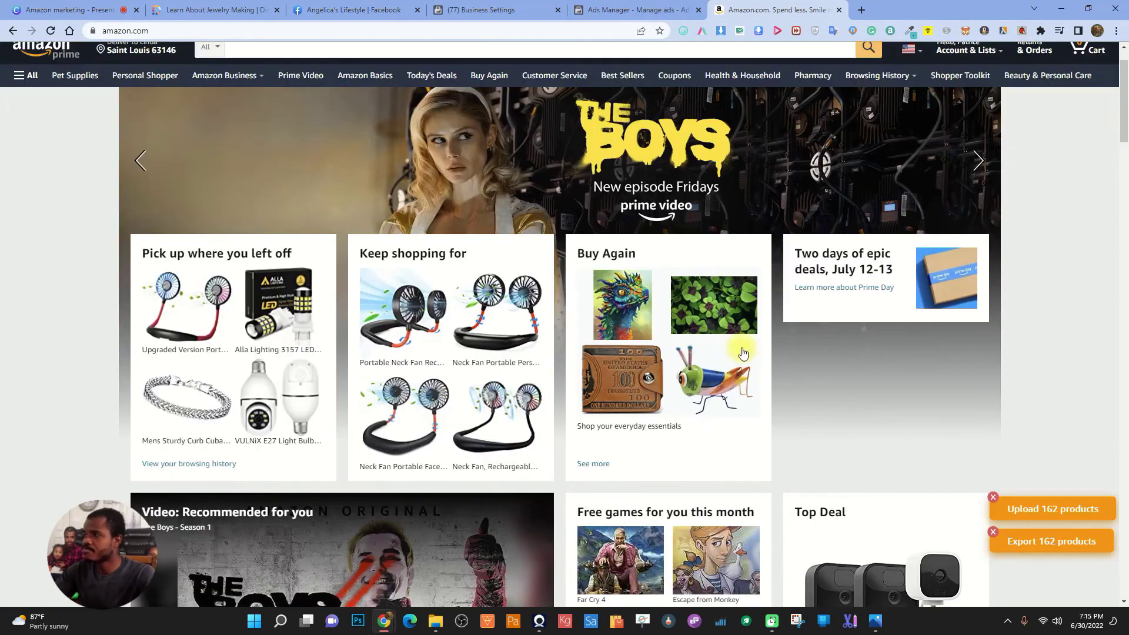
drag(1125, 105, 1125, 563)
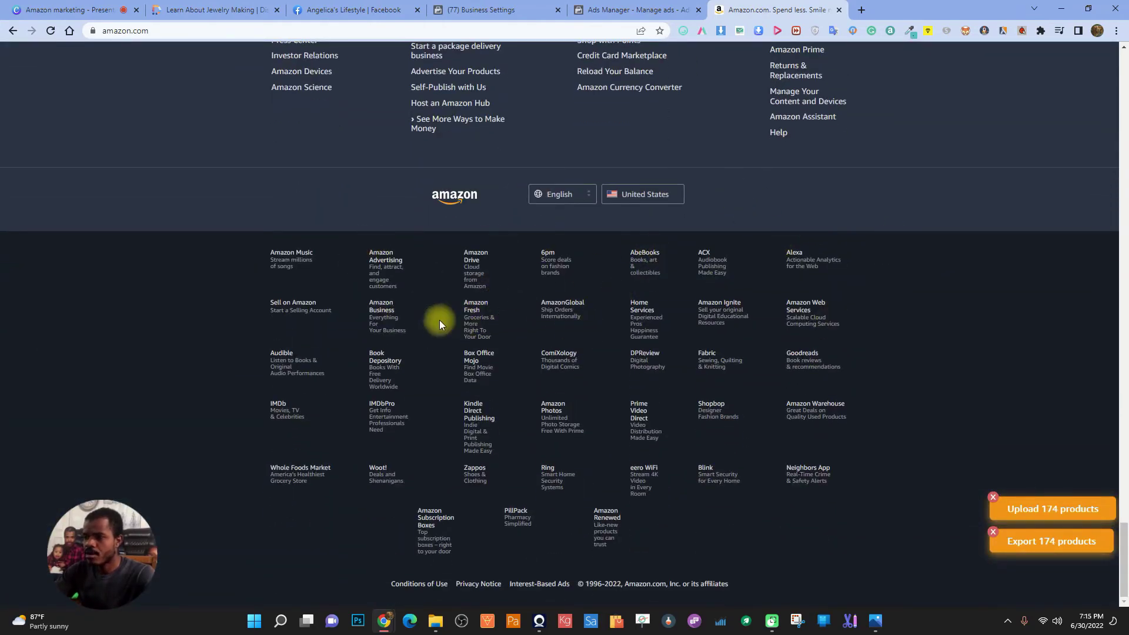
click(860, 10)
Search Google for 'amazon affiliate program'
click(605, 31)
text(amaz)
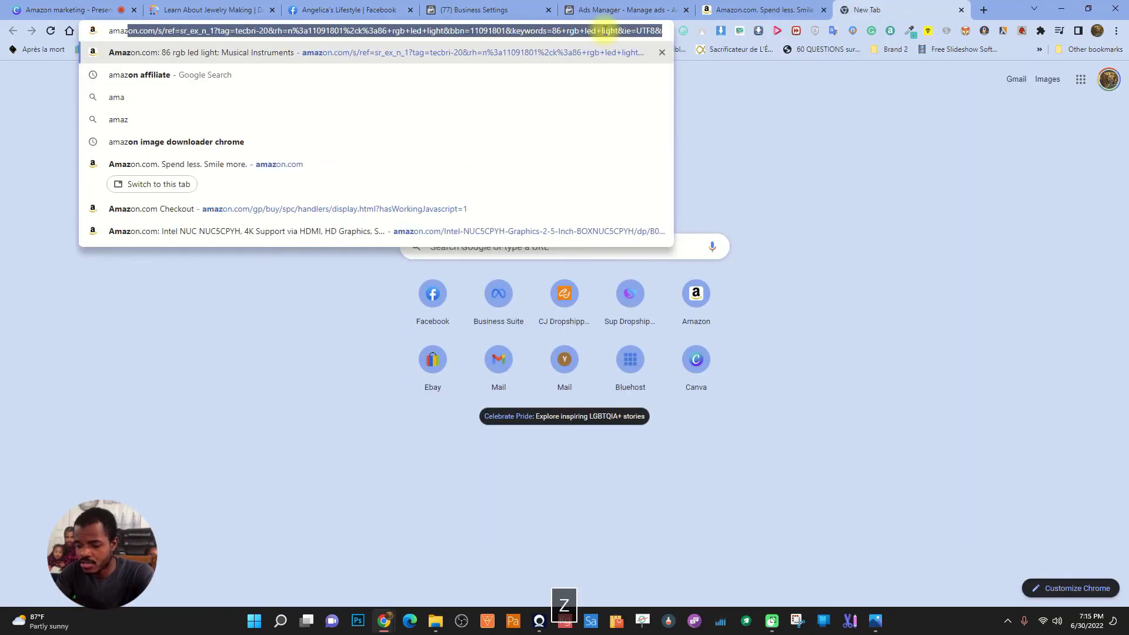
text(on affiliate)
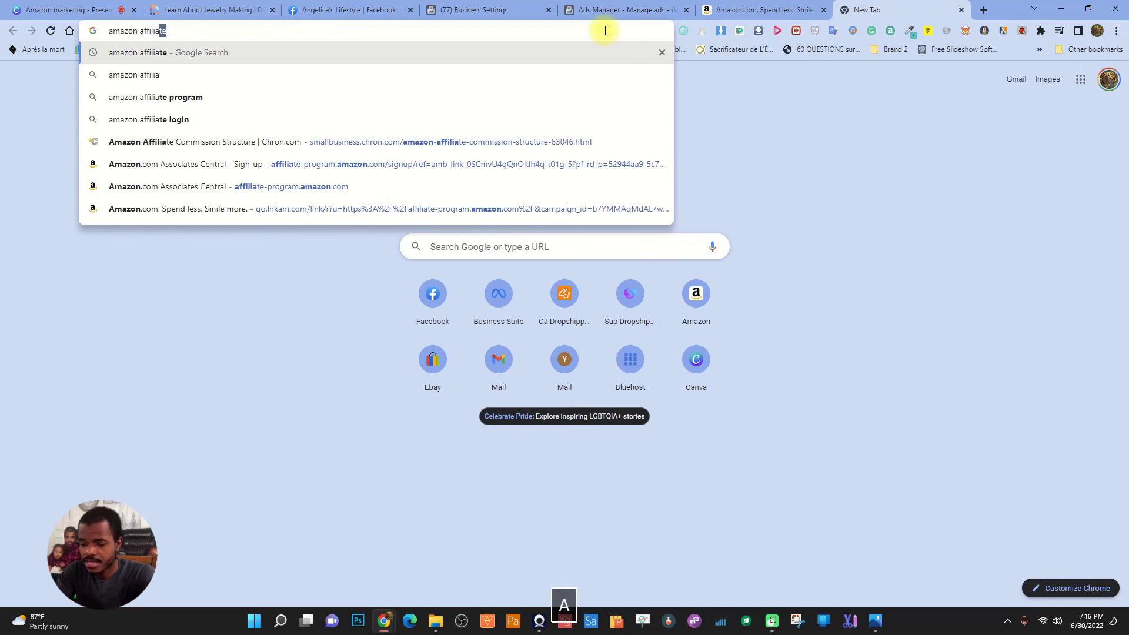
key(Down)
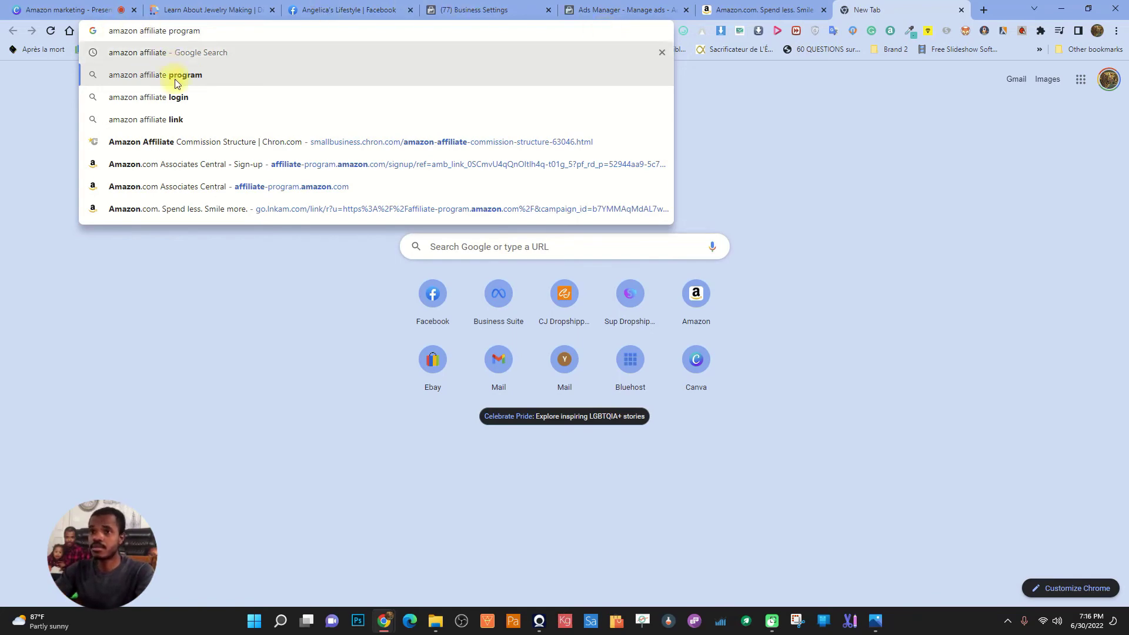
click(209, 76)
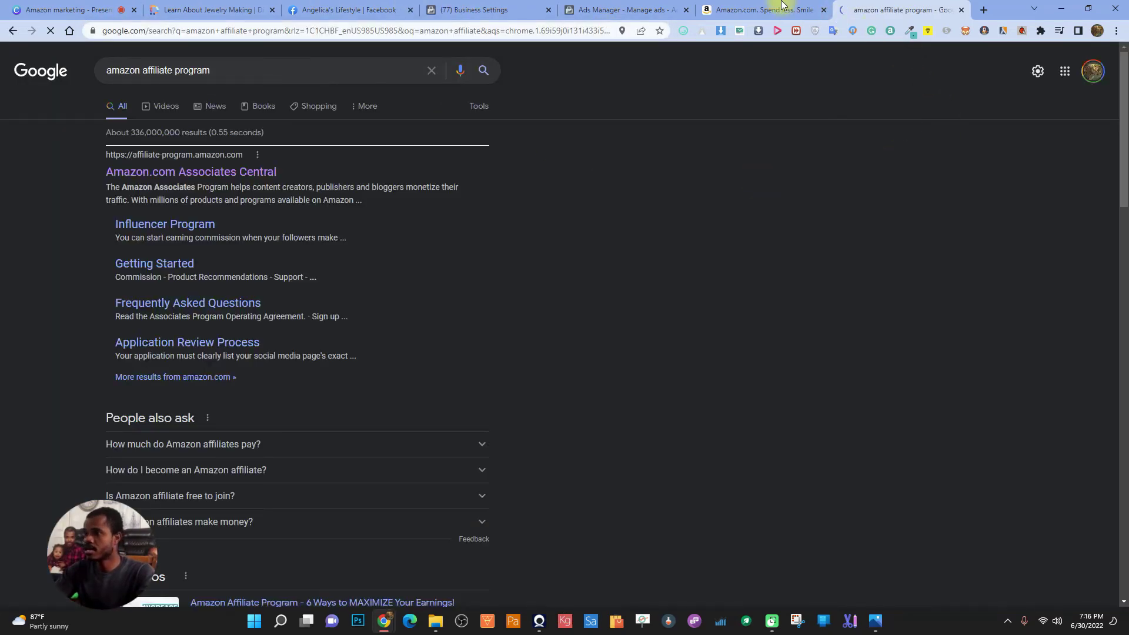
Find 'affilia' on the Amazon home page to locate the Become an Affiliate link
click(779, 8)
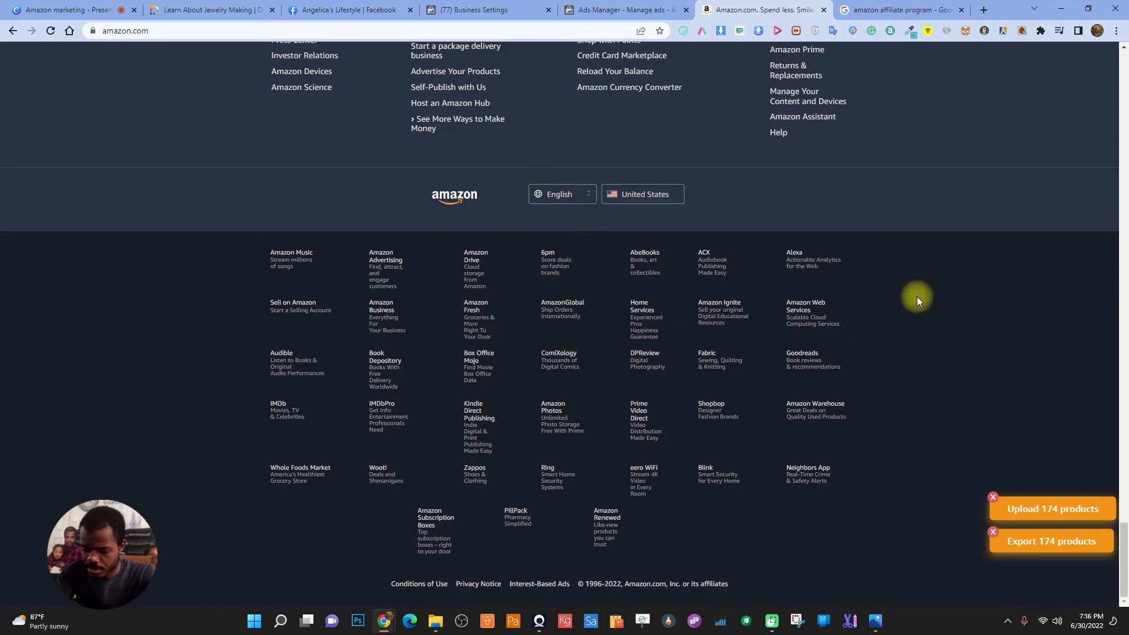
key(ctrl+f)
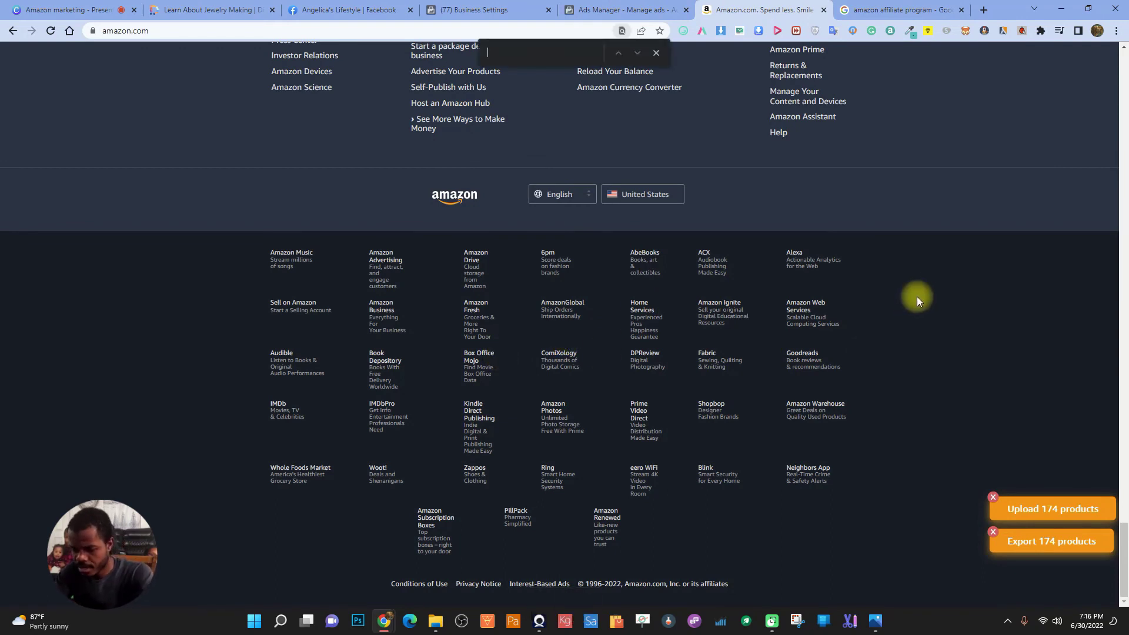
text(affi)
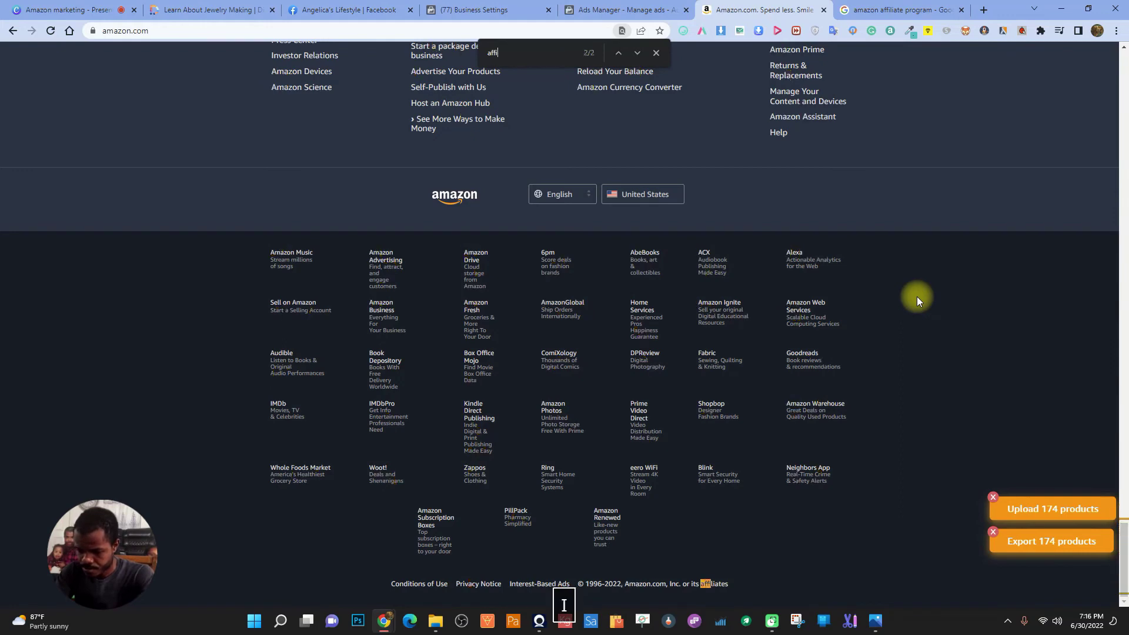
text(lia)
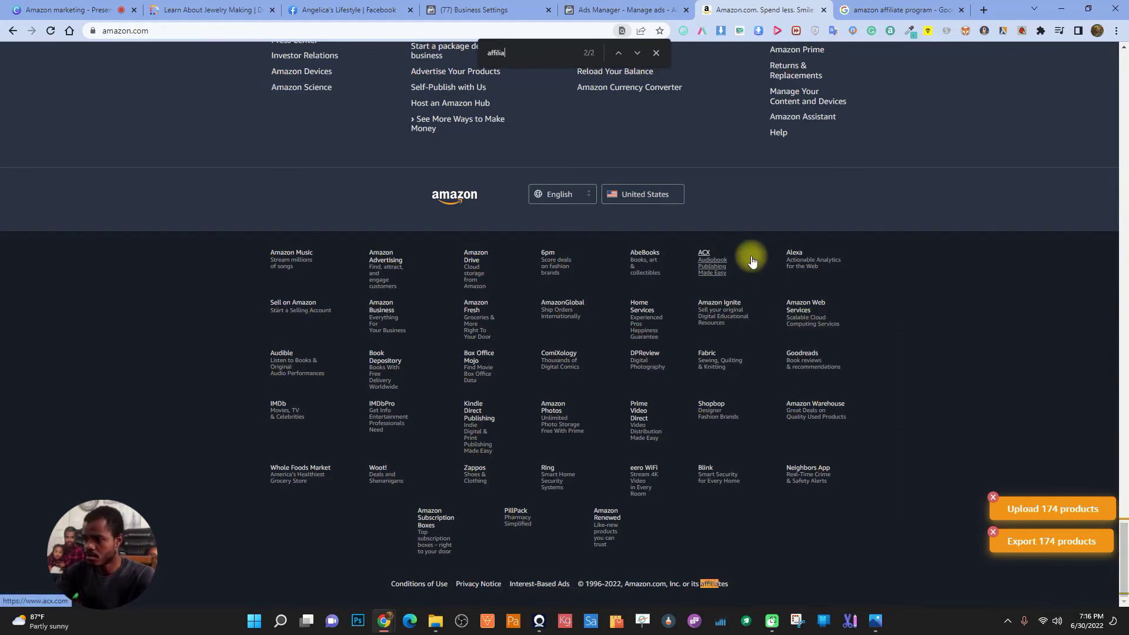
key(Return)
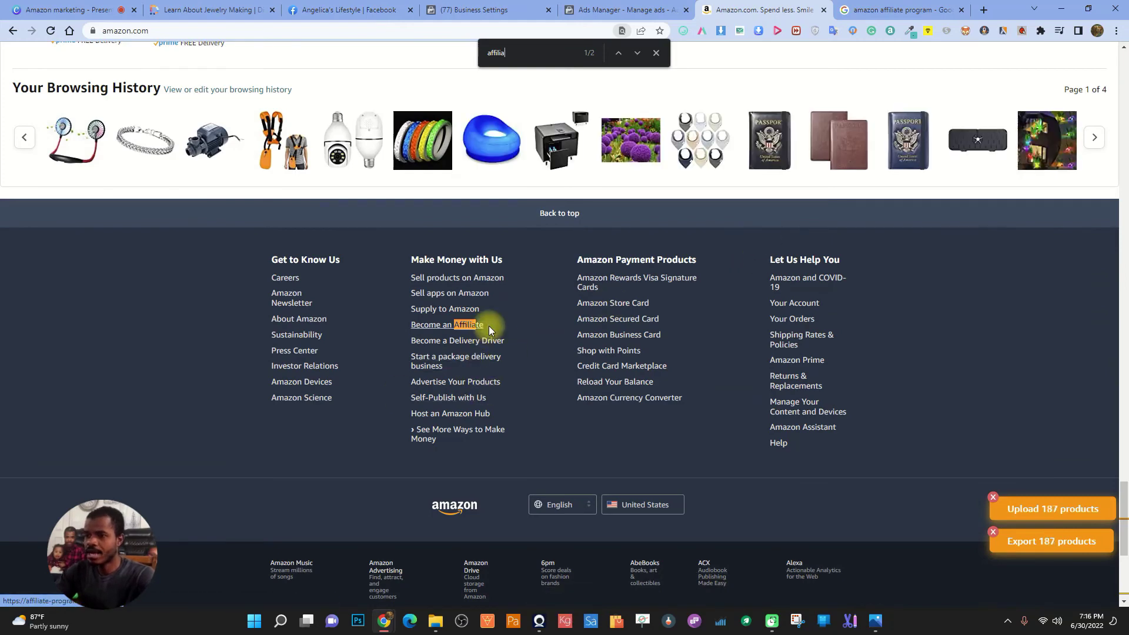
Follow Amazon's Become an Affiliate link and scroll to the Associates Sign up, Recommend and Earn steps
click(460, 327)
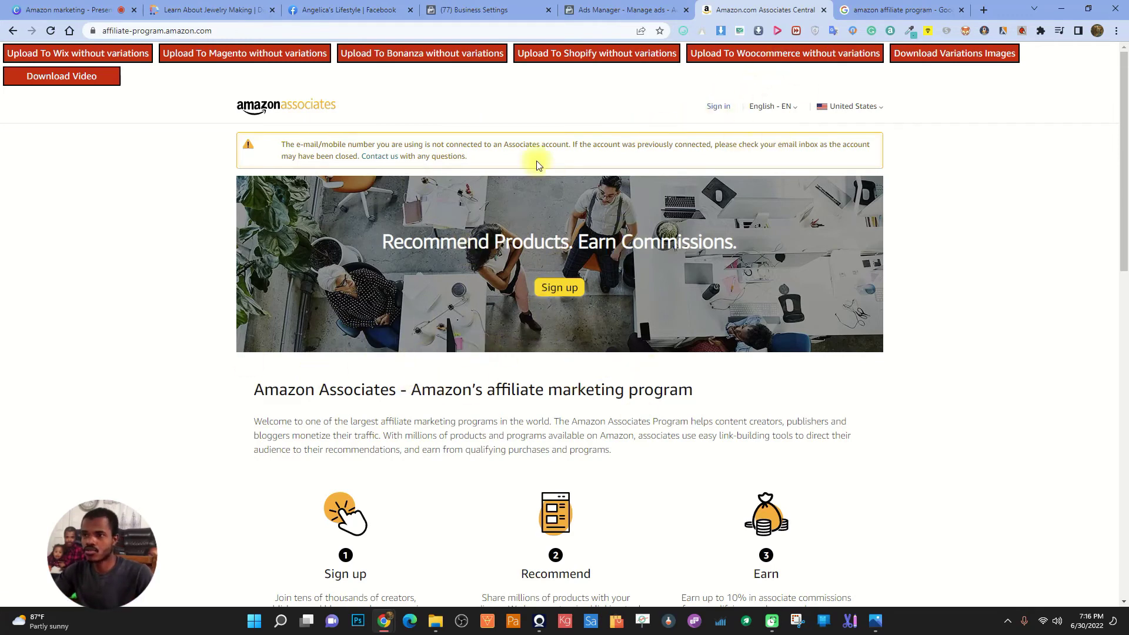
scroll(604, 288, down, 5)
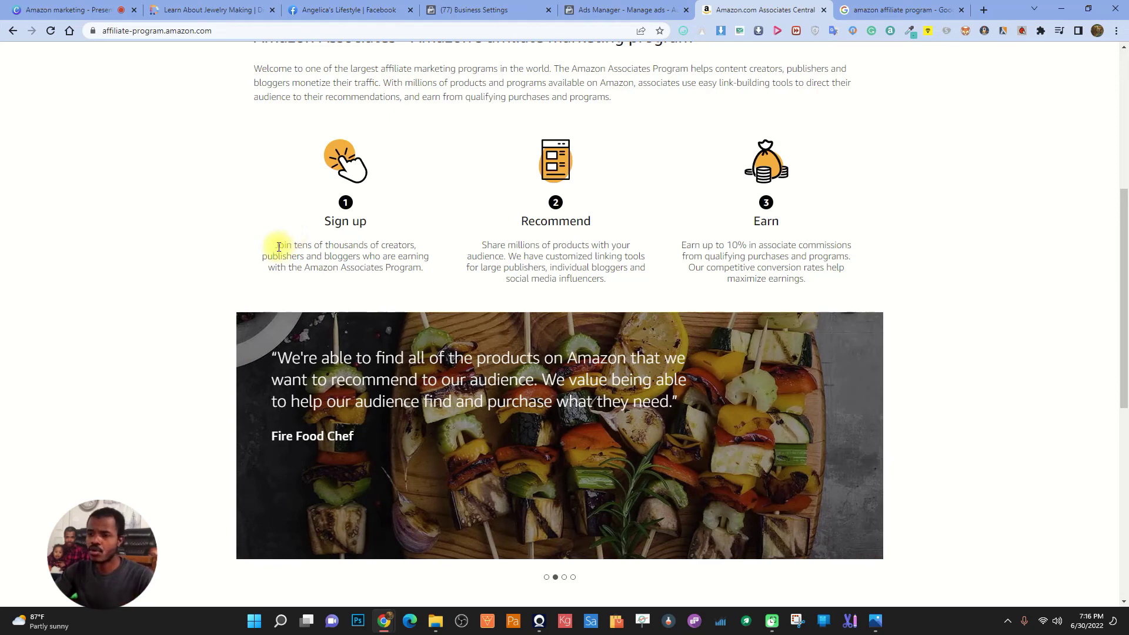
drag(277, 245, 428, 278)
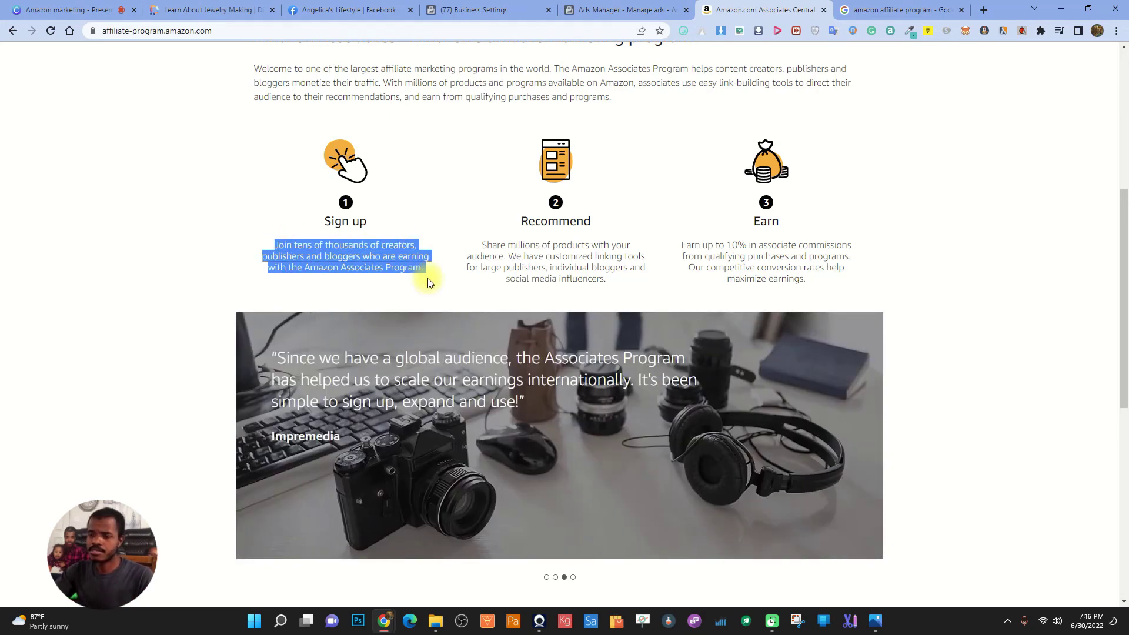
click(344, 241)
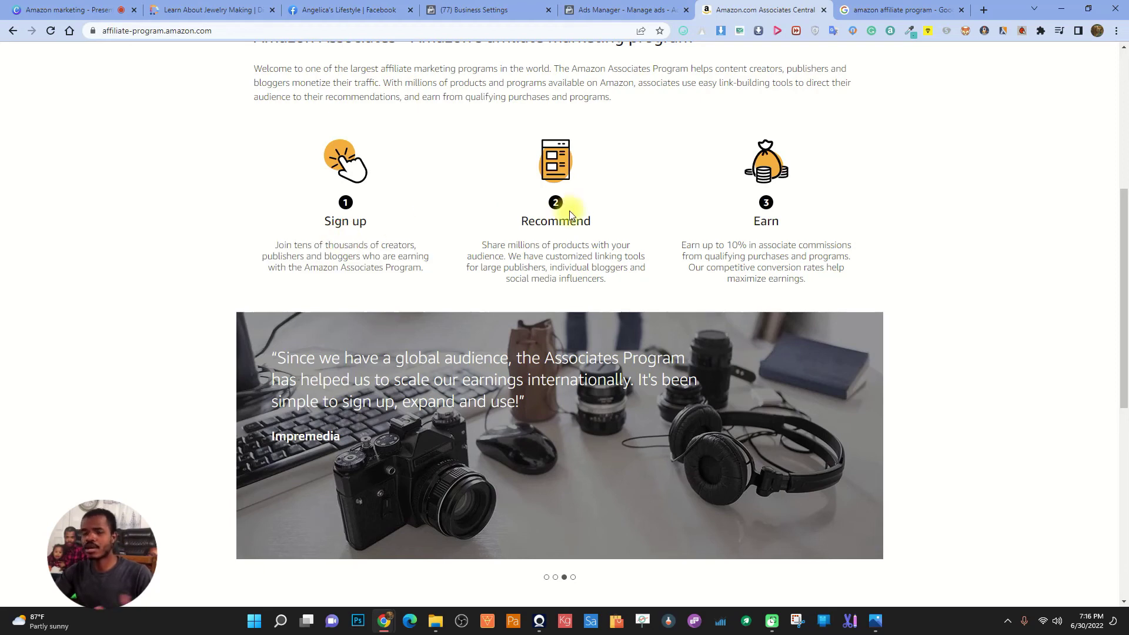